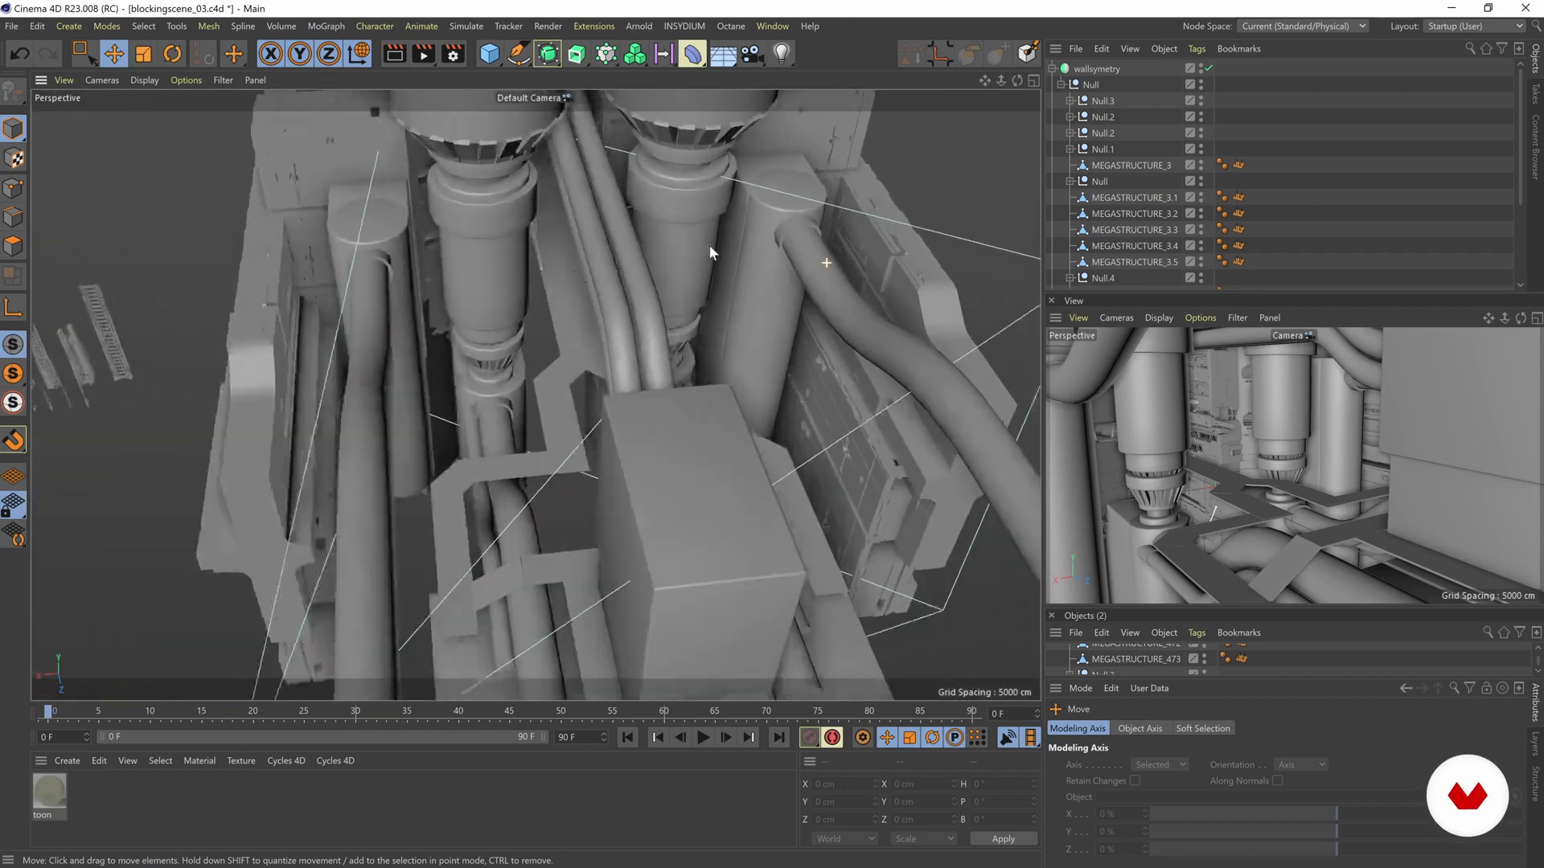
- Collapse the wallsymetry hierarchy and hide both BLOCKOUT symmetry objects in the viewport
{"action": "mouse_move", "coordinate": [414, 432]}
{"action": "left_mouse_down", "text": "alt"}
{"action": "mouse_move", "coordinate": [279, 341]}
{"action": "mouse_move", "coordinate": [238, 373]}
{"action": "mouse_move", "coordinate": [606, 377]}
{"action": "mouse_move", "coordinate": [670, 359]}
{"action": "mouse_move", "coordinate": [665, 293]}
{"action": "mouse_move", "coordinate": [461, 365]}
{"action": "mouse_move", "coordinate": [611, 338]}
{"action": "left_mouse_up", "text": "alt"}
{"action": "left_click", "coordinate": [1052, 69]}
{"action": "left_click", "coordinate": [1175, 97]}
{"action": "left_click", "coordinate": [1175, 115]}
{"action": "left_click_drag", "start_coordinate": [627, 282], "coordinate": [566, 256], "text": "alt"}
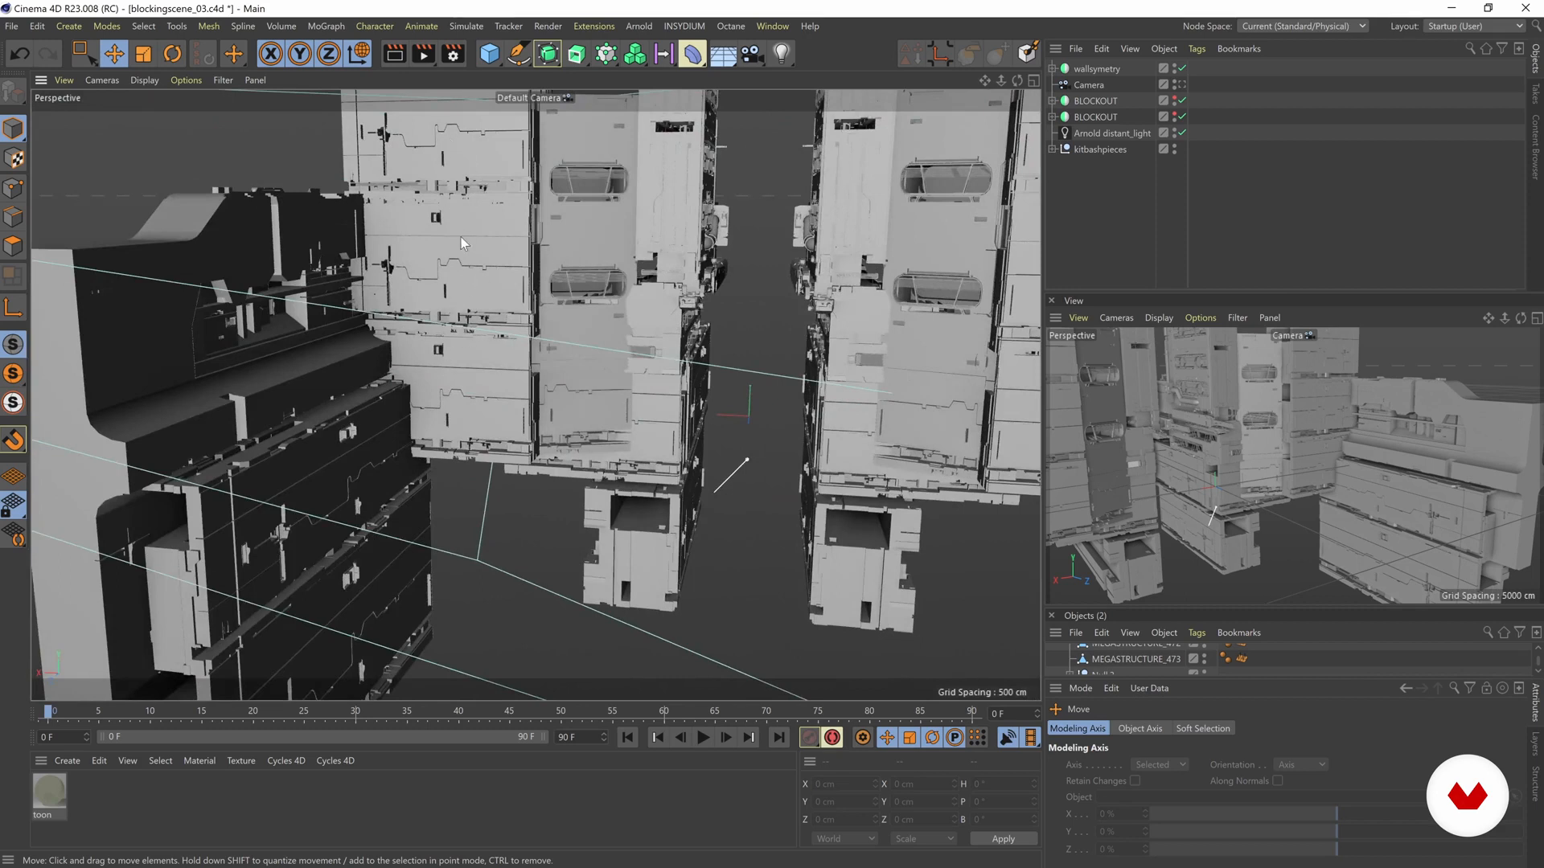
- Examine the panelled megastructure walls from several angles, including the side wall and the gap between the towers
{"action": "middle_click_drag", "start_coordinate": [456, 432], "coordinate": [513, 378], "text": "alt"}
{"action": "left_click_drag", "start_coordinate": [531, 391], "coordinate": [277, 348], "text": "alt"}
{"action": "scroll", "coordinate": [318, 495], "scroll_direction": "up", "scroll_amount": 3}
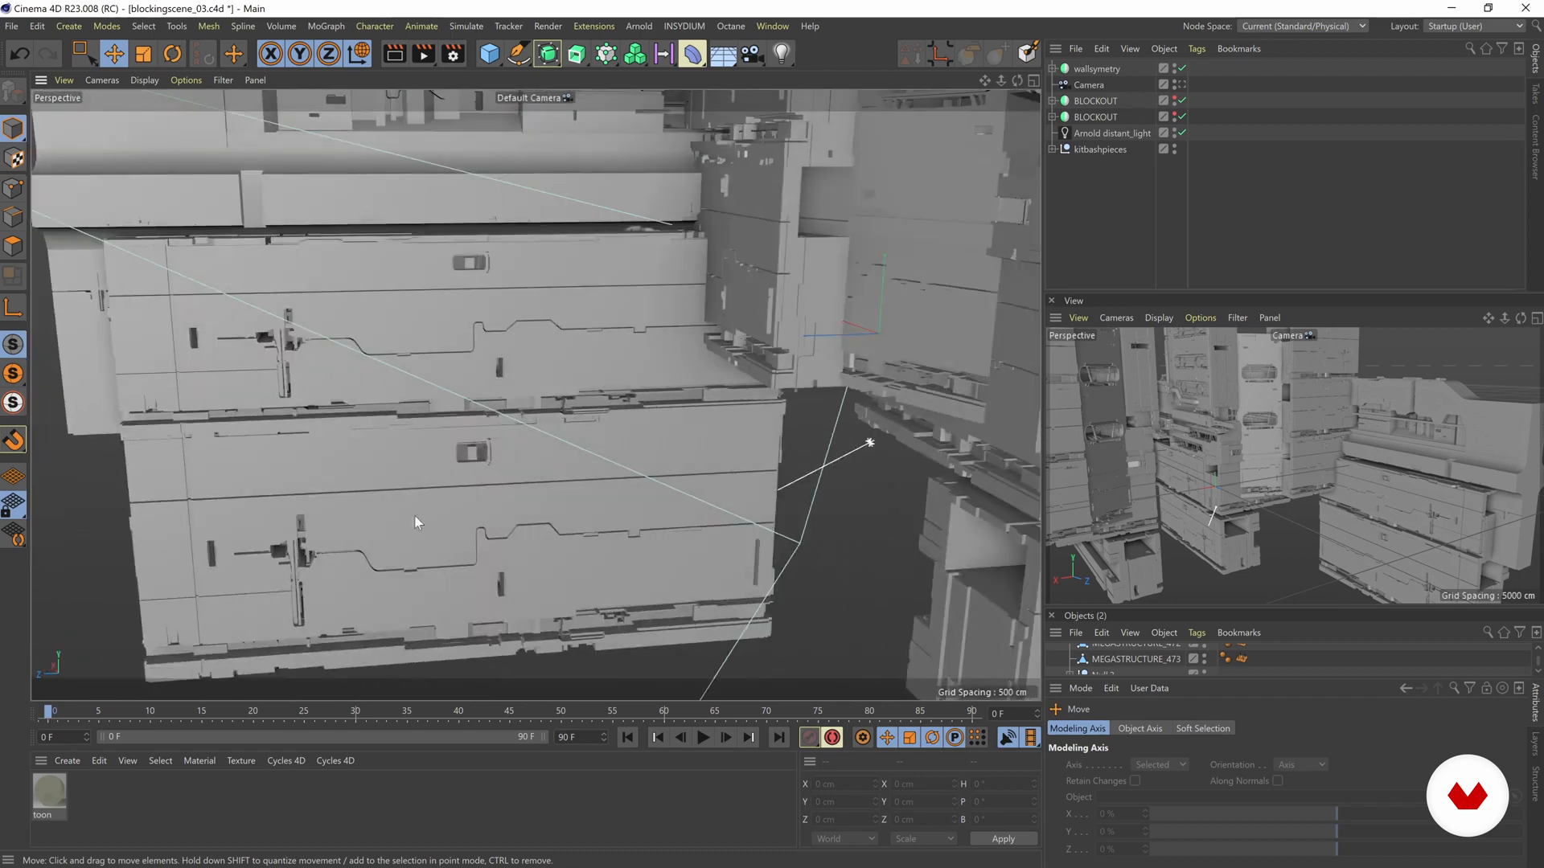
{"action": "left_click_drag", "start_coordinate": [405, 450], "coordinate": [565, 207], "text": "alt"}
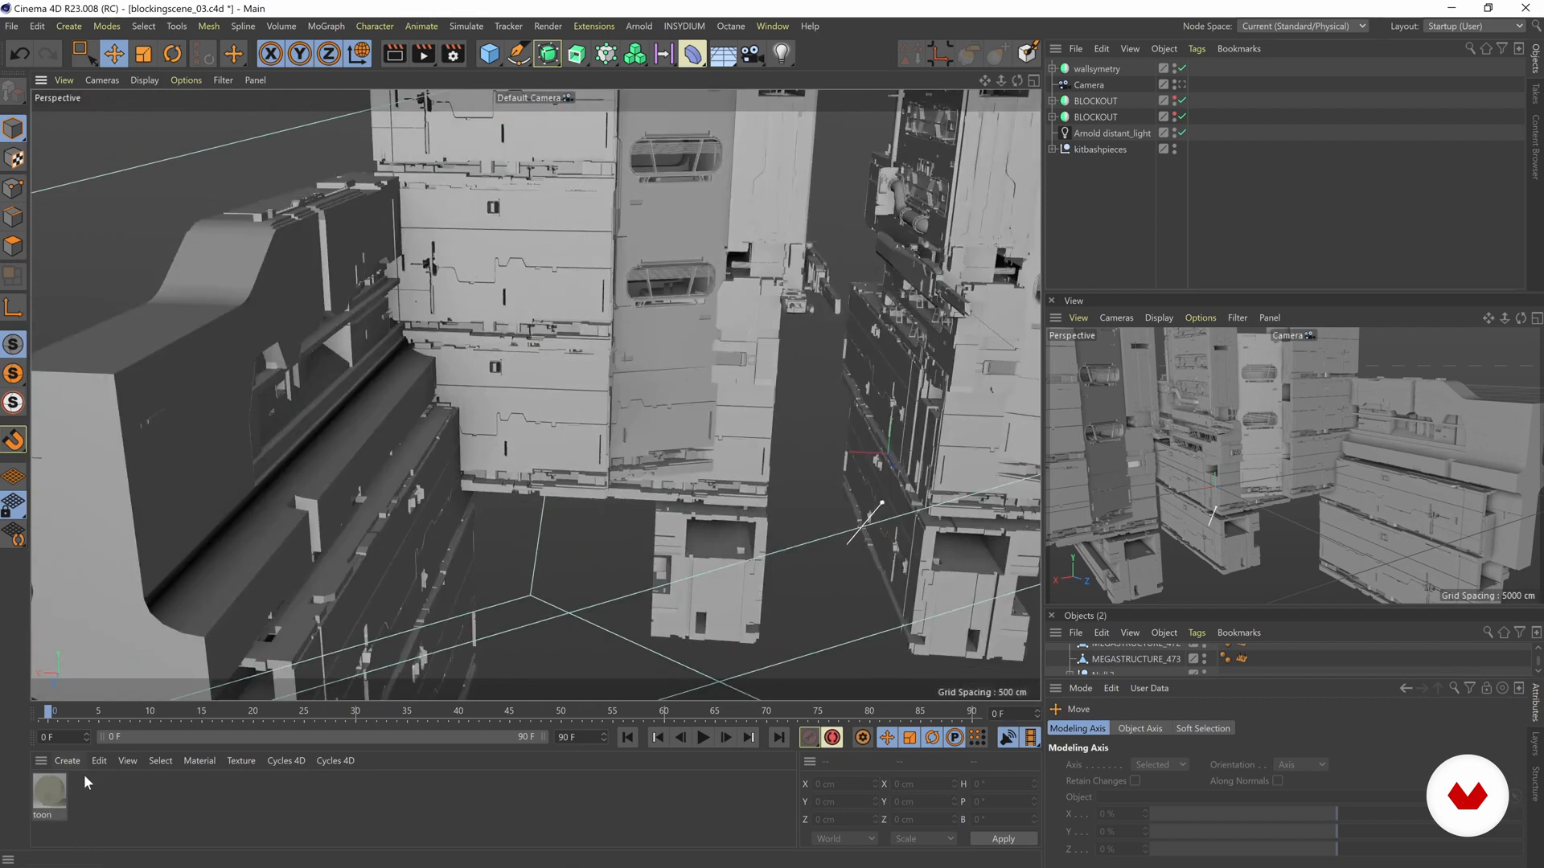
{"action": "left_click_drag", "start_coordinate": [532, 221], "coordinate": [336, 166], "text": "alt"}
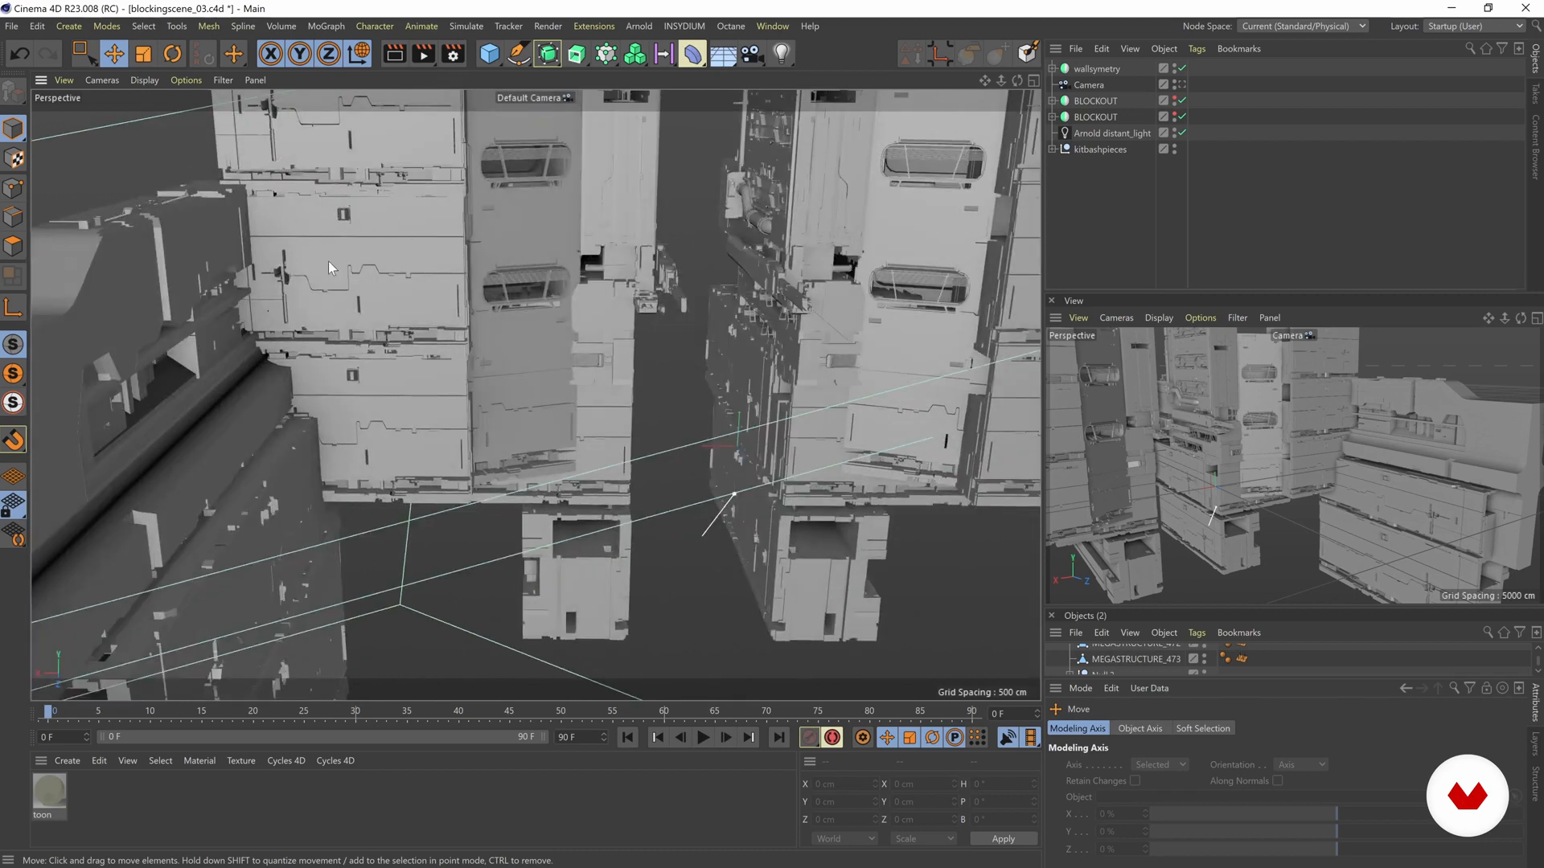
{"action": "left_click_drag", "start_coordinate": [374, 268], "coordinate": [297, 238], "text": "alt"}
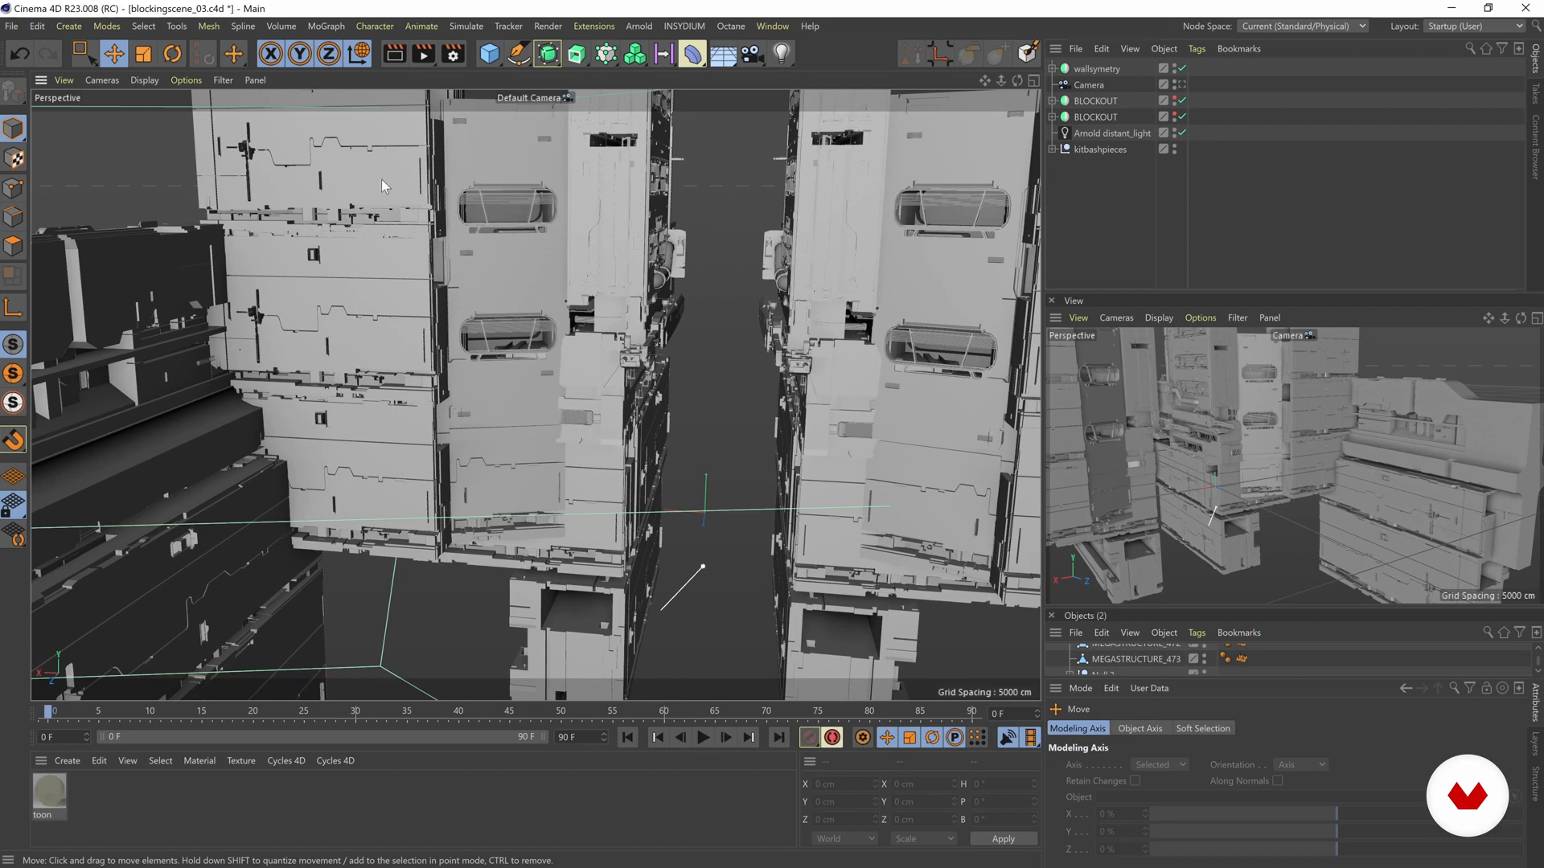
{"action": "left_click_drag", "start_coordinate": [336, 234], "coordinate": [460, 311], "text": "alt"}
{"action": "left_click_drag", "start_coordinate": [384, 215], "coordinate": [410, 282], "text": "alt"}
{"action": "left_click_drag", "start_coordinate": [571, 268], "coordinate": [609, 229], "text": "alt"}
{"action": "left_click_drag", "start_coordinate": [555, 318], "coordinate": [409, 316], "text": "alt"}
{"action": "left_click_drag", "start_coordinate": [591, 363], "coordinate": [549, 348], "text": "alt"}
- Look through the scene Camera and make both BLOCKOUT objects visible in the viewport
{"action": "left_click", "coordinate": [1180, 84]}
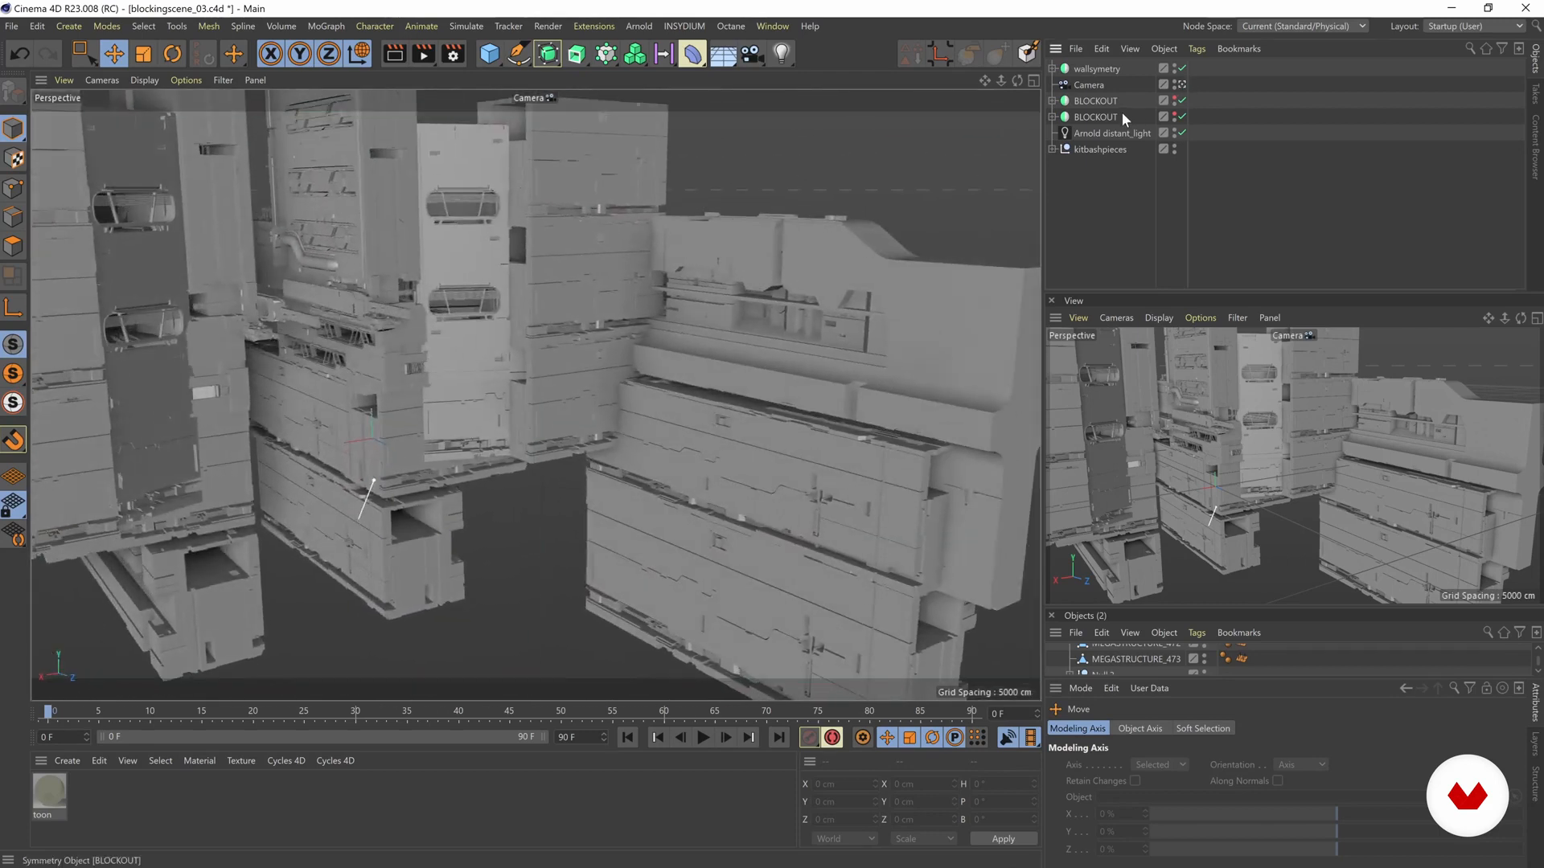
{"action": "left_click", "coordinate": [1174, 98]}
{"action": "left_click", "coordinate": [1174, 114]}
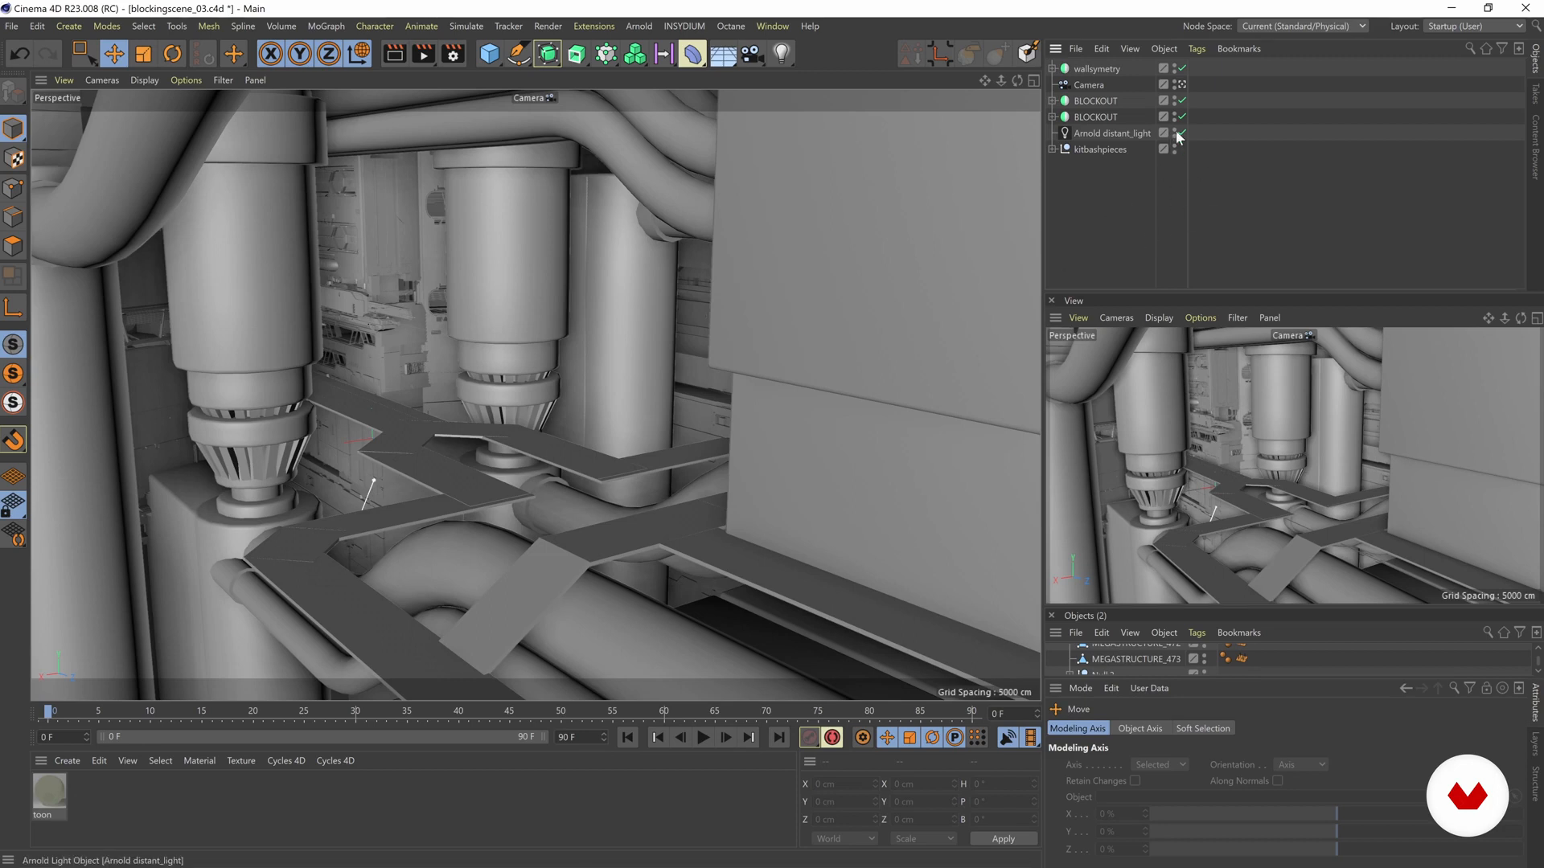
- Leave the Camera view, hide both BLOCKOUT objects and disable the wallsymetry generator
{"action": "left_click", "coordinate": [1181, 84]}
{"action": "left_click_drag", "start_coordinate": [547, 302], "coordinate": [384, 332], "text": "alt"}
{"action": "double_click", "coordinate": [1175, 99]}
{"action": "middle_click_drag", "start_coordinate": [384, 331], "coordinate": [532, 349], "text": "alt"}
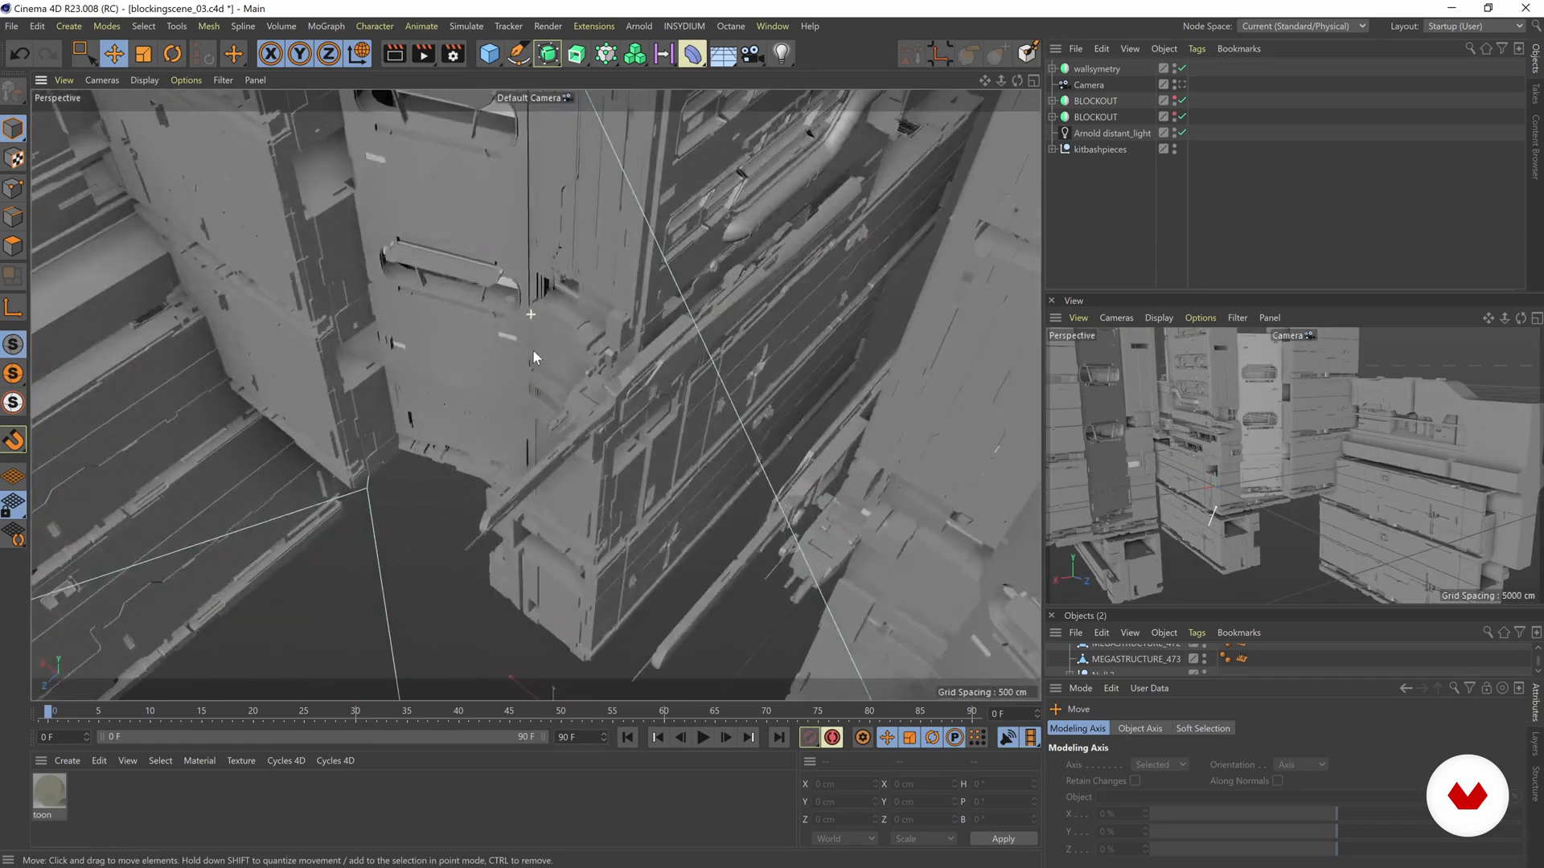
{"action": "left_click", "coordinate": [537, 351]}
{"action": "left_click", "coordinate": [1182, 68]}
- Select the MEGASTRUCTURE_320 piece that sticks out at the lower corner of the wall
{"action": "left_click", "coordinate": [375, 565]}
{"action": "left_click", "coordinate": [568, 365]}
{"action": "left_click_drag", "start_coordinate": [615, 352], "coordinate": [550, 369], "text": "alt"}
{"action": "left_click", "coordinate": [577, 402], "text": "shift"}
{"action": "middle_click_drag", "start_coordinate": [862, 314], "coordinate": [654, 335], "text": "alt"}
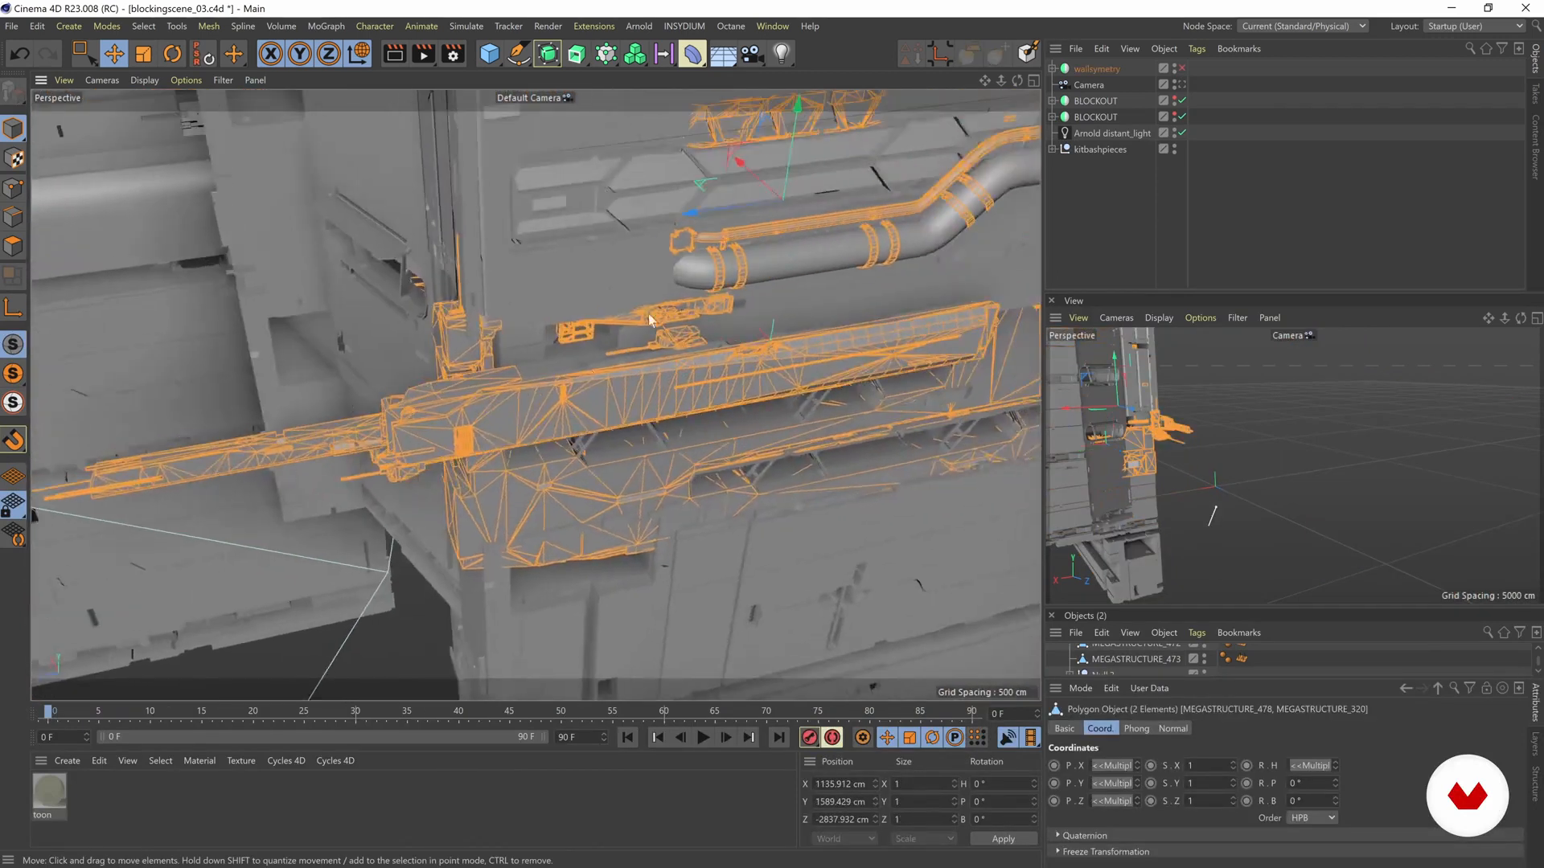
{"action": "scroll", "coordinate": [654, 334], "scroll_direction": "down", "scroll_amount": 2}
{"action": "left_click_drag", "start_coordinate": [666, 242], "coordinate": [585, 253]}
{"action": "left_click_drag", "start_coordinate": [376, 419], "coordinate": [477, 165], "text": "alt"}
{"action": "left_click", "coordinate": [579, 392]}
{"action": "left_click_drag", "start_coordinate": [535, 395], "coordinate": [504, 296], "text": "alt"}
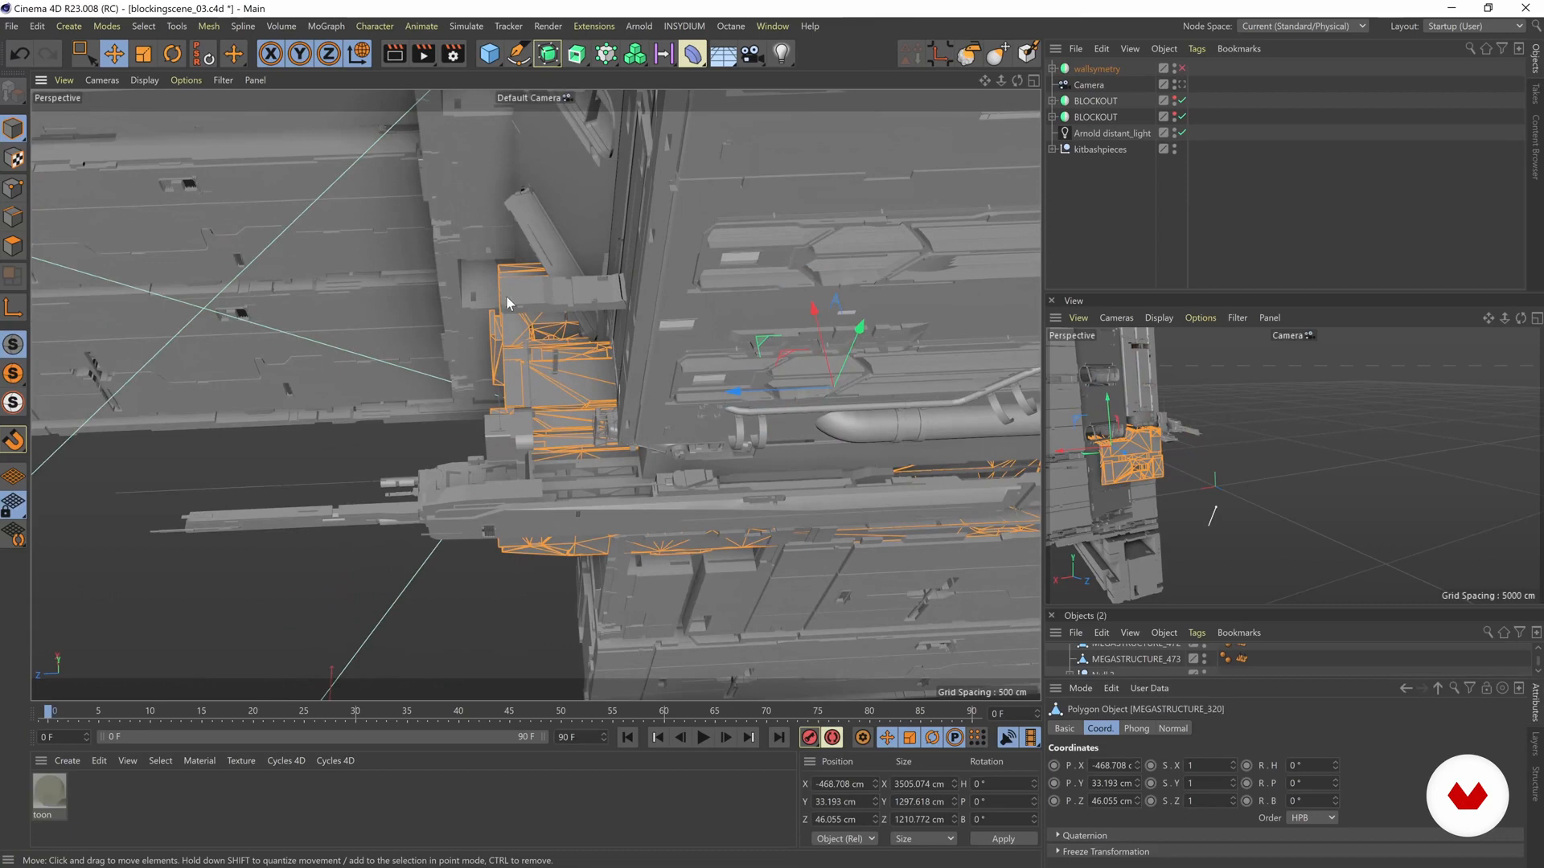
- Rectangle-select the protruding end points of MEGASTRUCTURE_320 and shift them in toward the wall
{"action": "left_click", "coordinate": [13, 189]}
{"action": "left_click", "coordinate": [85, 57]}
{"action": "left_click_drag", "start_coordinate": [515, 362], "coordinate": [485, 330], "text": "alt"}
{"action": "left_click_drag", "start_coordinate": [376, 171], "coordinate": [604, 648]}
{"action": "left_click_drag", "start_coordinate": [581, 554], "coordinate": [589, 386], "text": "alt"}
{"action": "key", "text": "t"}
{"action": "key", "text": "e"}
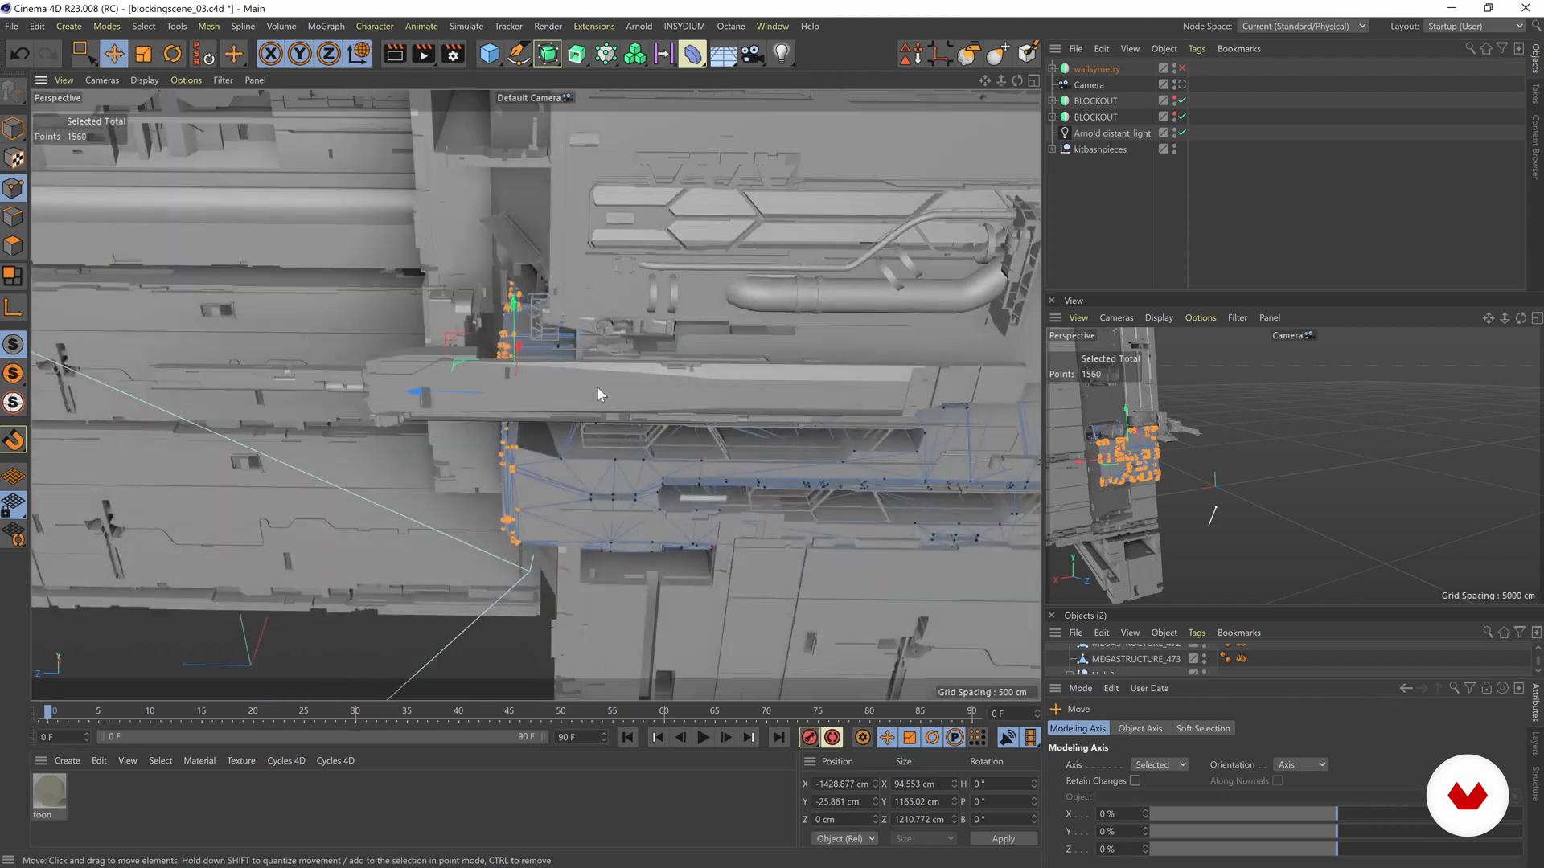
{"action": "left_click_drag", "start_coordinate": [422, 393], "coordinate": [475, 326]}
{"action": "left_click_drag", "start_coordinate": [485, 181], "coordinate": [418, 370], "text": "alt"}
{"action": "left_click", "coordinate": [14, 126]}
- Rectangle-select the protruding polygons of MEGASTRUCTURE_478 beside the wall corner, then return to Model mode with nothing selected
{"action": "left_click_drag", "start_coordinate": [456, 481], "coordinate": [599, 338], "text": "alt"}
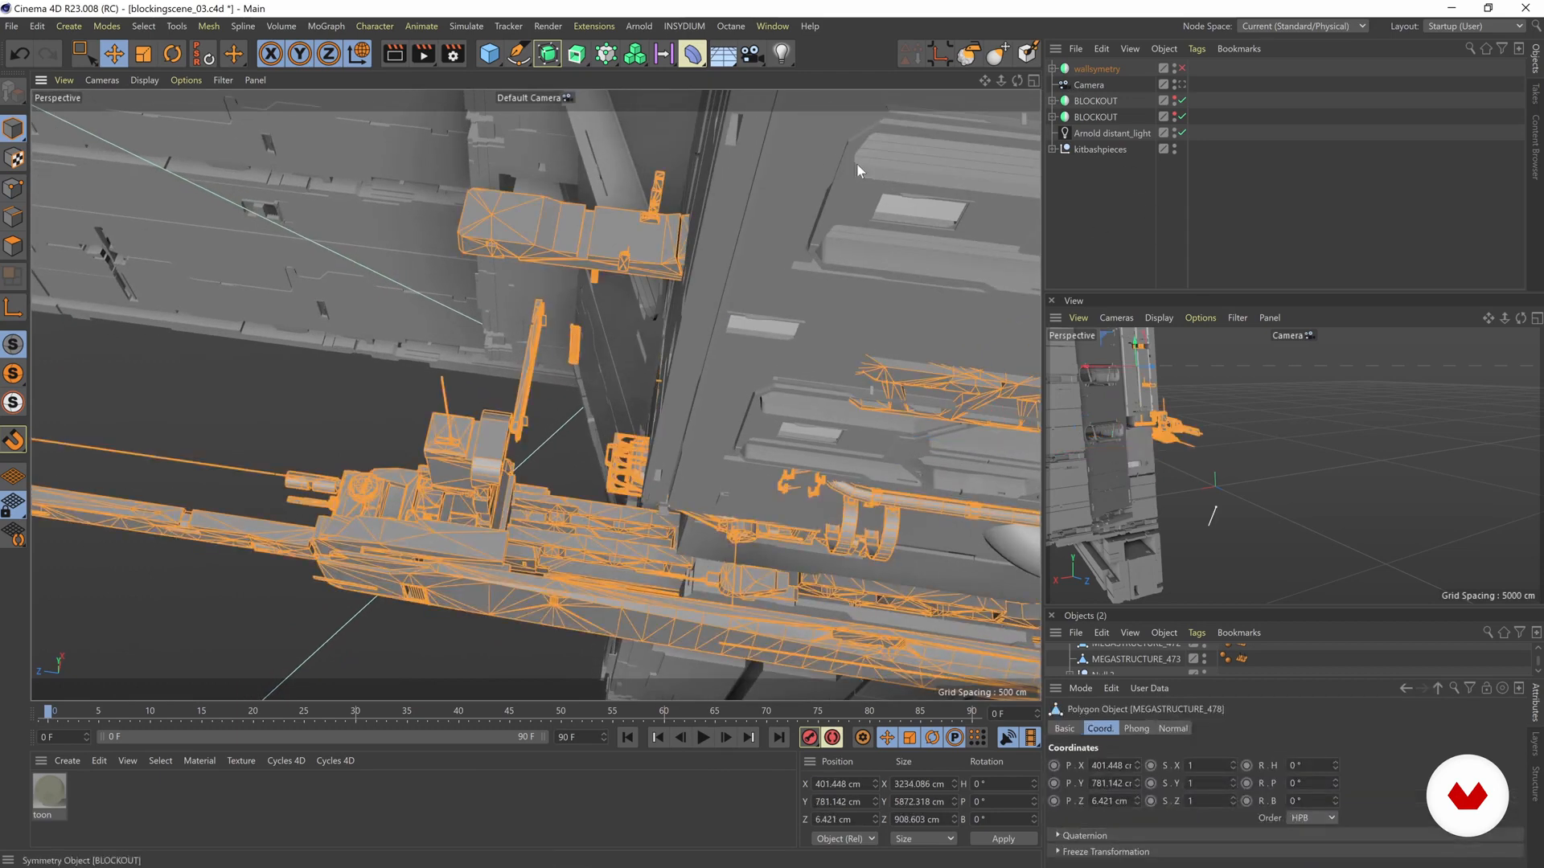
{"action": "left_click", "coordinate": [13, 245]}
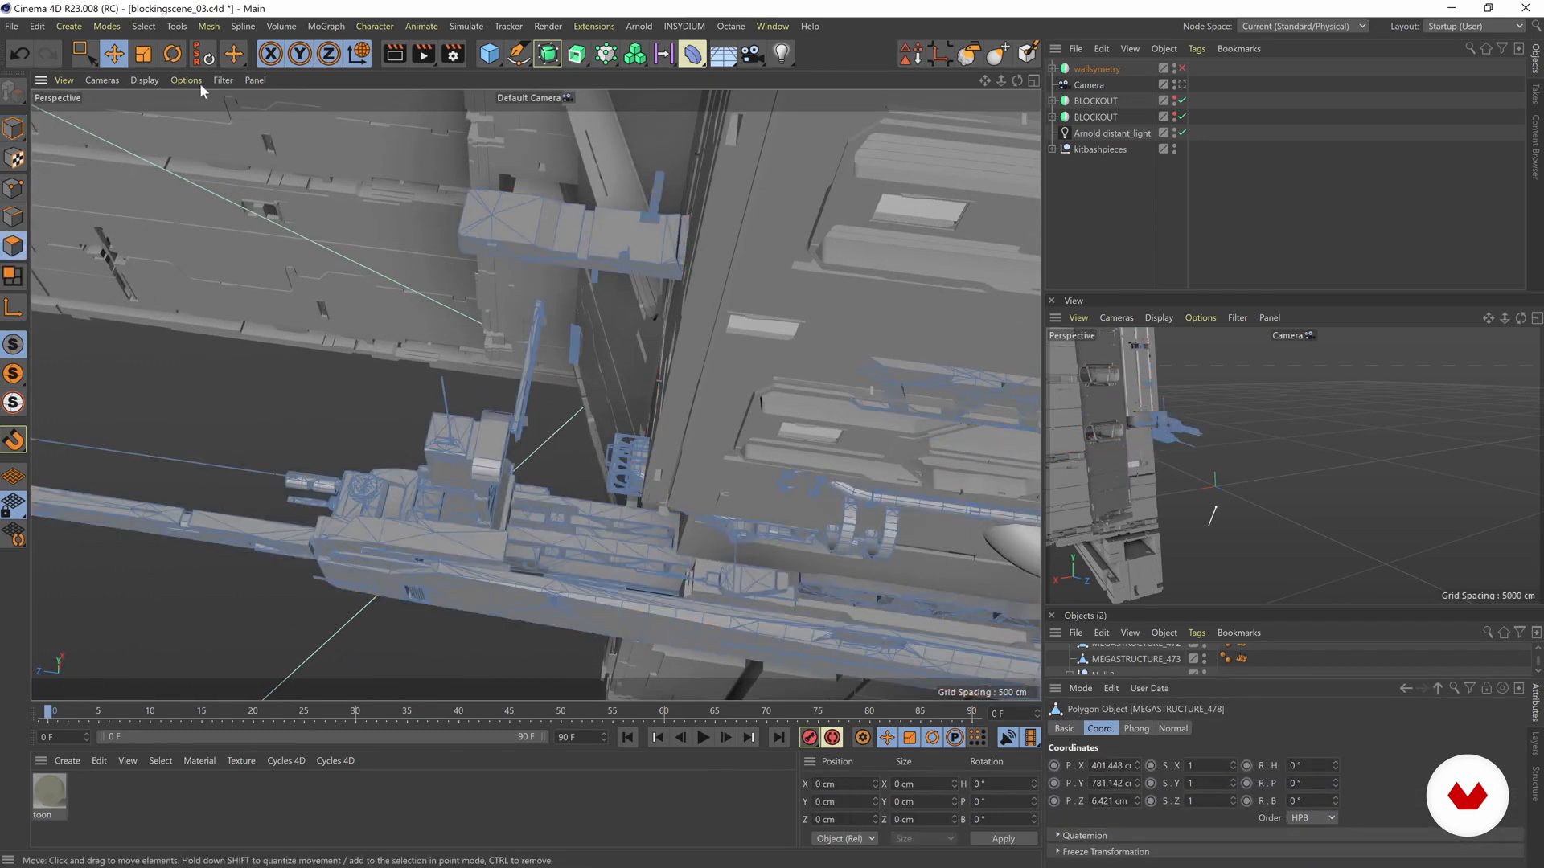
{"action": "left_click", "coordinate": [81, 53]}
{"action": "left_click_drag", "start_coordinate": [254, 210], "coordinate": [562, 333], "text": "alt"}
{"action": "left_click_drag", "start_coordinate": [563, 333], "coordinate": [442, 384], "text": "alt"}
{"action": "left_click_drag", "start_coordinate": [402, 221], "coordinate": [446, 311]}
{"action": "left_click", "coordinate": [441, 307]}
{"action": "right_click_drag", "start_coordinate": [518, 330], "coordinate": [413, 282], "text": "alt"}
{"action": "left_click_drag", "start_coordinate": [413, 283], "coordinate": [692, 297], "text": "alt"}
{"action": "middle_click_drag", "start_coordinate": [692, 297], "coordinate": [600, 304], "text": "alt"}
{"action": "mouse_move", "coordinate": [656, 306]}
{"action": "left_mouse_down", "text": "alt"}
{"action": "mouse_move", "coordinate": [626, 286]}
{"action": "mouse_move", "coordinate": [662, 302]}
{"action": "left_mouse_up", "text": "alt"}
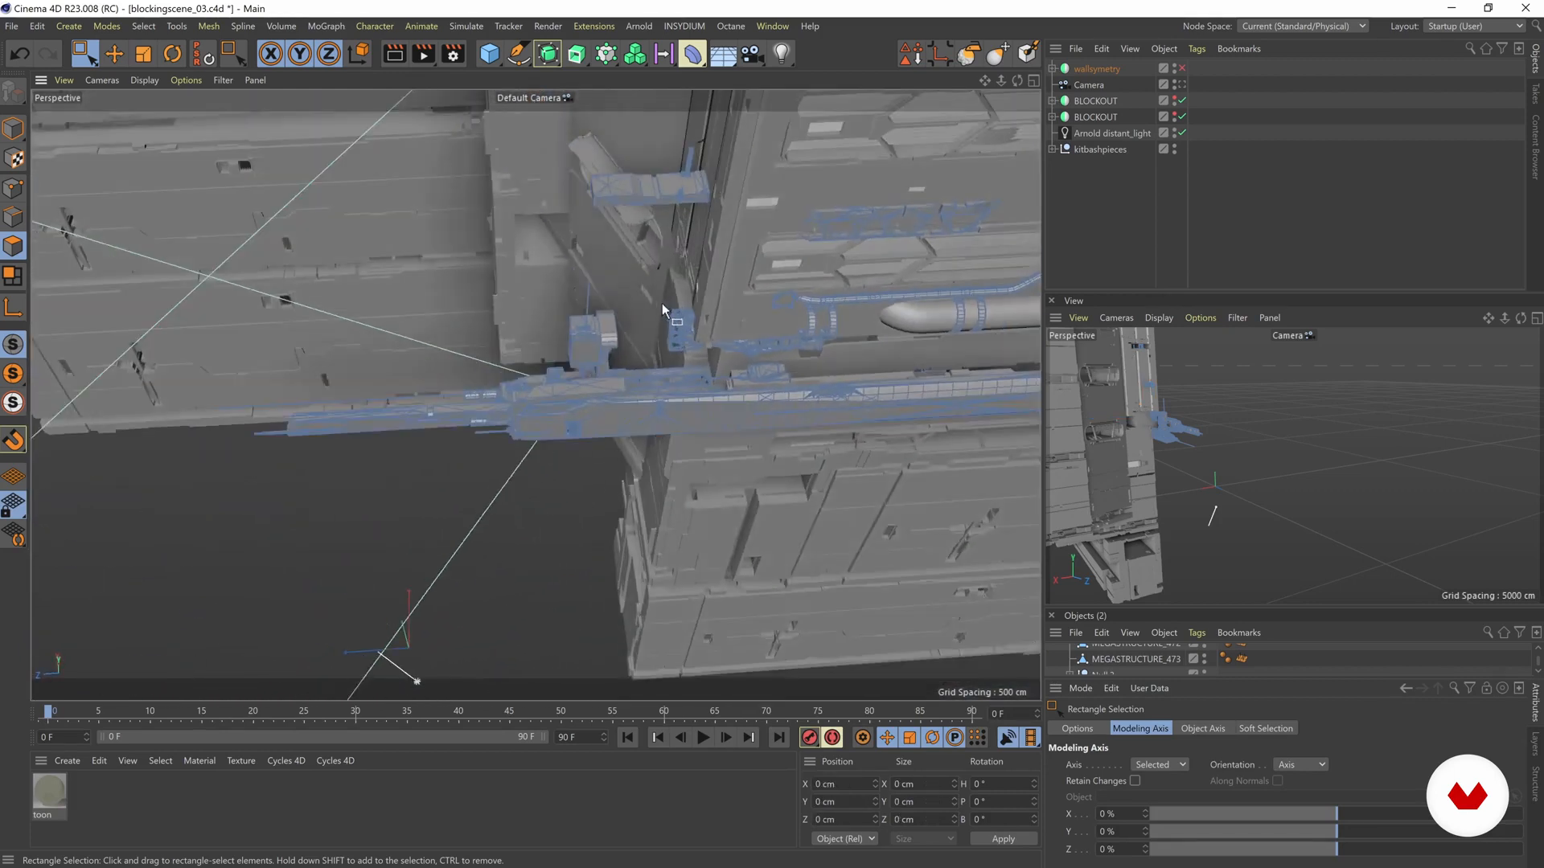
{"action": "left_click", "coordinate": [13, 130]}
{"action": "left_click", "coordinate": [775, 306]}
{"action": "left_click", "coordinate": [447, 494]}
- Re-enable the wallsymetry generator
{"action": "left_click_drag", "start_coordinate": [536, 394], "coordinate": [688, 334], "text": "alt"}
{"action": "left_click_drag", "start_coordinate": [593, 438], "coordinate": [945, 228], "text": "alt"}
{"action": "left_click_drag", "start_coordinate": [437, 359], "coordinate": [515, 322], "text": "alt"}
{"action": "left_click", "coordinate": [1181, 69]}
{"action": "left_click_drag", "start_coordinate": [572, 270], "coordinate": [683, 270], "text": "alt"}
- Show both BLOCKOUT objects, look through the scene Camera and save the scene
{"action": "left_click", "coordinate": [1174, 98]}
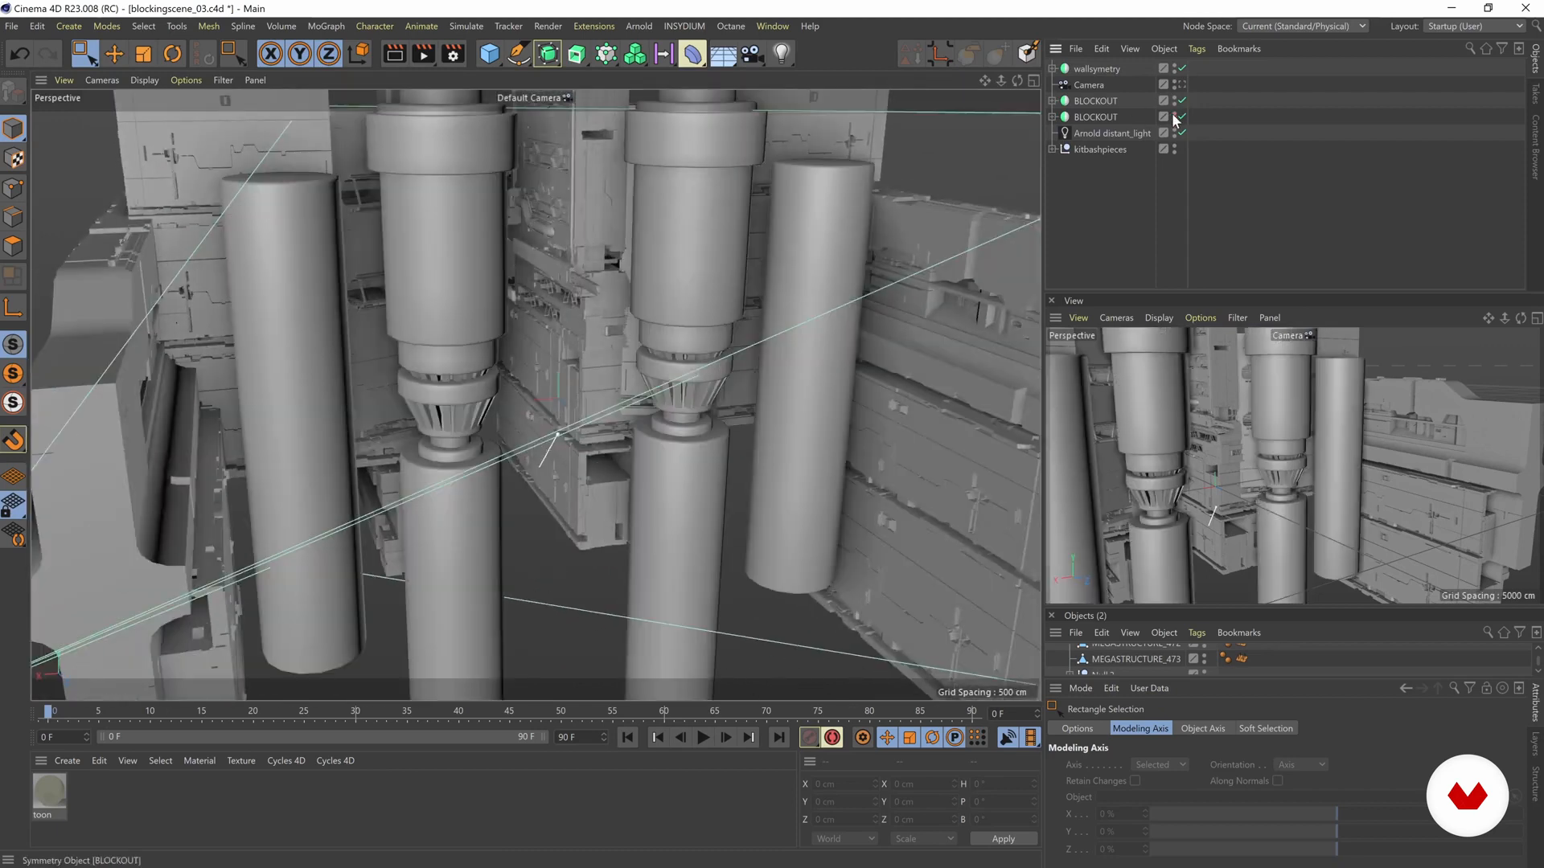
{"action": "left_click", "coordinate": [1174, 115]}
{"action": "left_click", "coordinate": [1182, 84]}
{"action": "key", "text": "ctrl+s"}
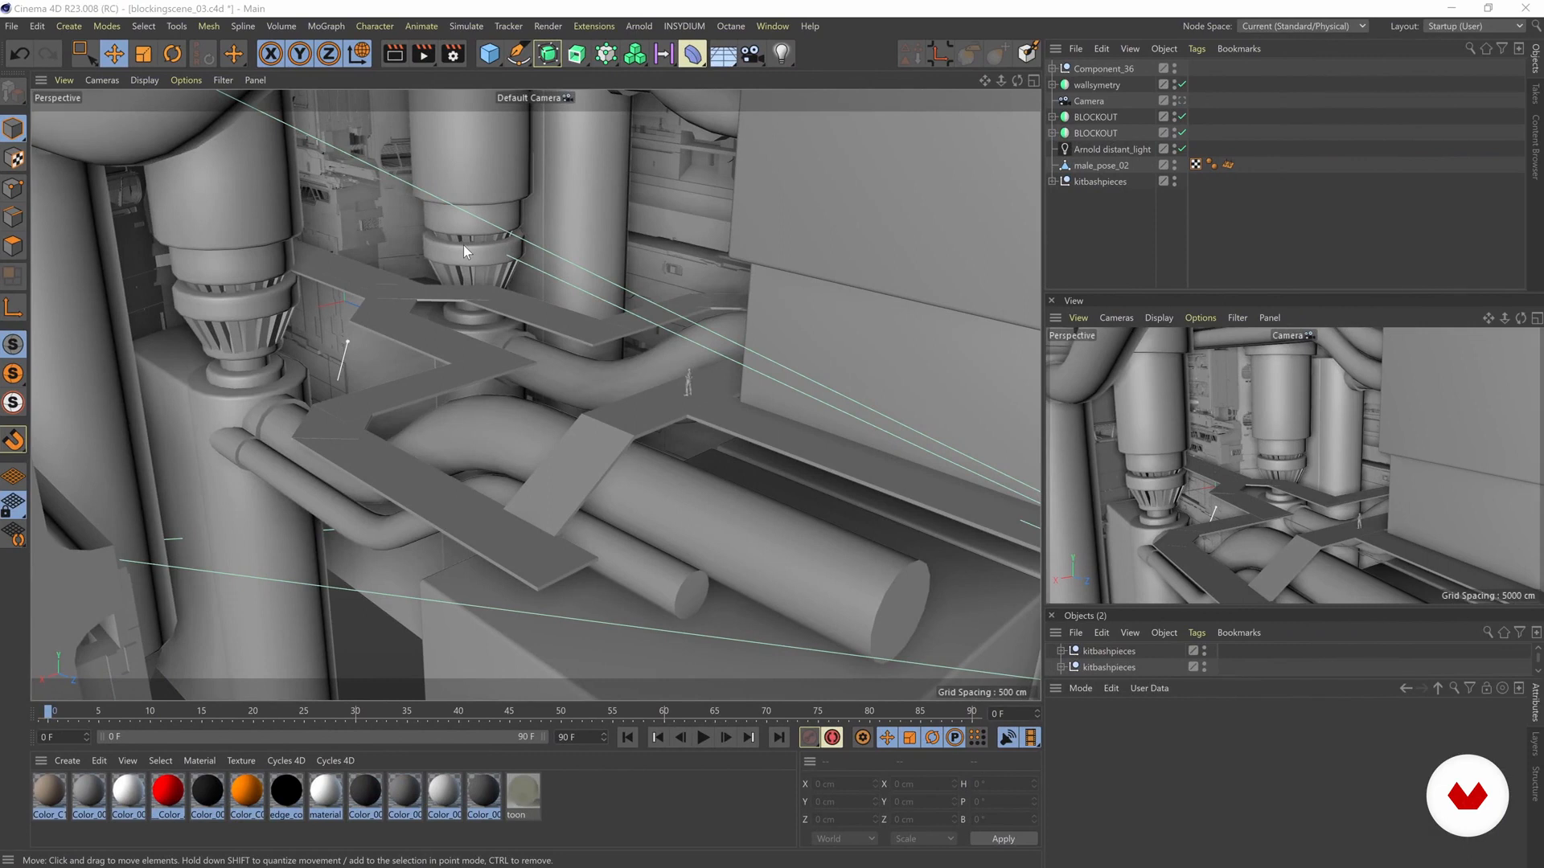
- Examine the zigzag walkways, pipes and columns around the small human figure
{"action": "middle_click_drag", "start_coordinate": [463, 245], "coordinate": [507, 308], "text": "alt"}
{"action": "left_click_drag", "start_coordinate": [507, 307], "coordinate": [361, 191], "text": "alt"}
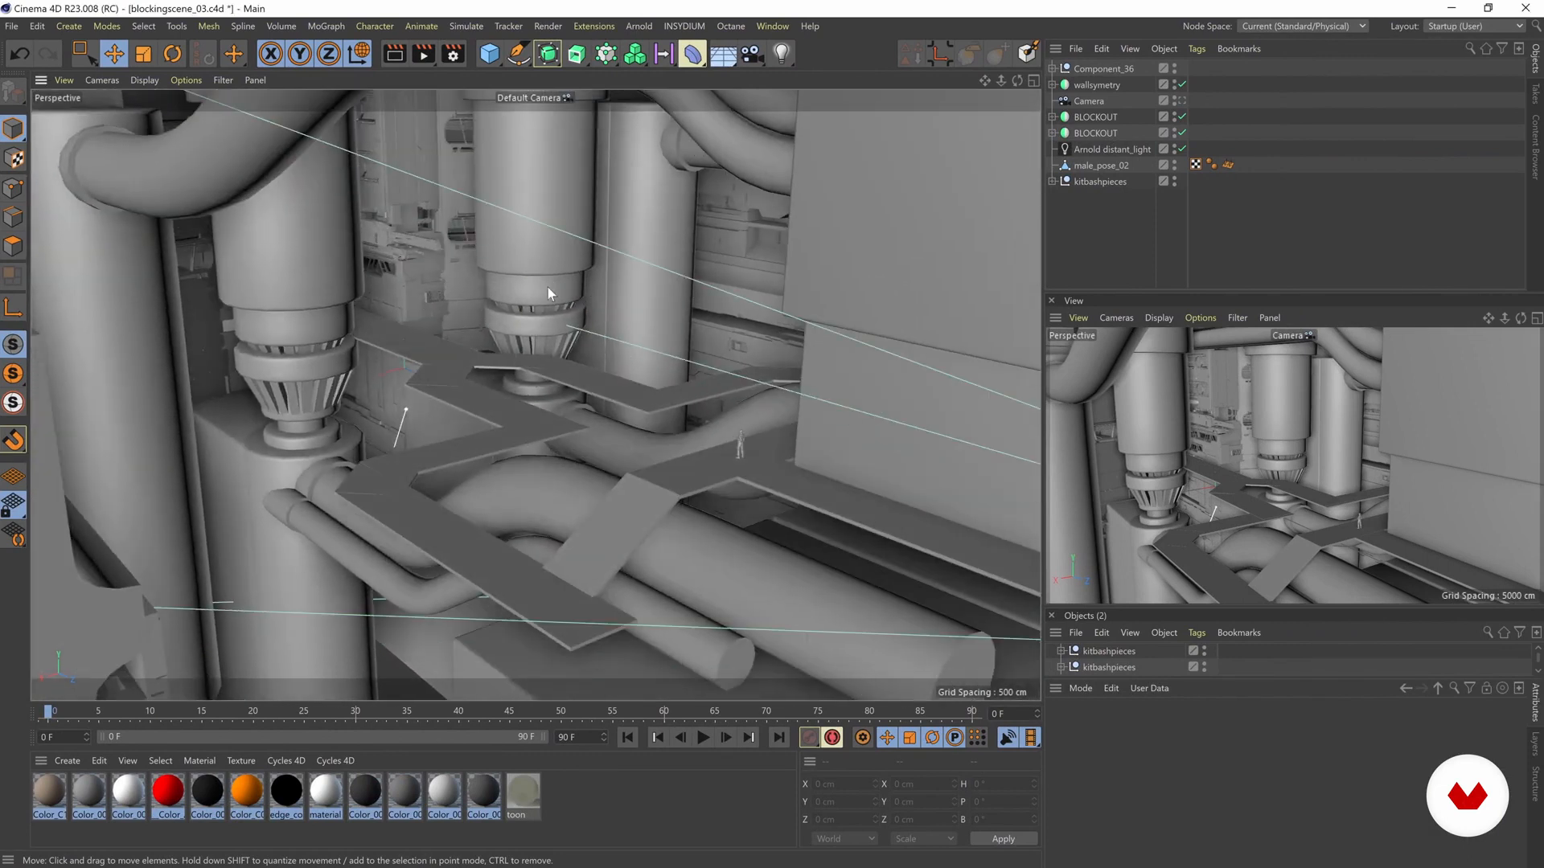
{"action": "mouse_move", "coordinate": [305, 292]}
{"action": "left_mouse_down", "text": "alt"}
{"action": "mouse_move", "coordinate": [317, 312]}
{"action": "mouse_move", "coordinate": [358, 315]}
{"action": "left_mouse_up", "text": "alt"}
{"action": "mouse_move", "coordinate": [521, 446]}
{"action": "left_mouse_down", "text": "alt"}
{"action": "mouse_move", "coordinate": [499, 461]}
{"action": "mouse_move", "coordinate": [505, 441]}
{"action": "mouse_move", "coordinate": [451, 403]}
{"action": "left_mouse_up", "text": "alt"}
{"action": "middle_click_drag", "start_coordinate": [559, 496], "coordinate": [564, 473], "text": "alt"}
{"action": "mouse_move", "coordinate": [564, 473]}
{"action": "right_mouse_down", "text": "alt"}
{"action": "mouse_move", "coordinate": [606, 470]}
{"action": "mouse_move", "coordinate": [547, 448]}
{"action": "right_mouse_up", "text": "alt"}
{"action": "mouse_move", "coordinate": [535, 395]}
{"action": "left_mouse_down", "text": "alt"}
{"action": "mouse_move", "coordinate": [561, 449]}
{"action": "mouse_move", "coordinate": [482, 407]}
{"action": "left_mouse_up", "text": "alt"}
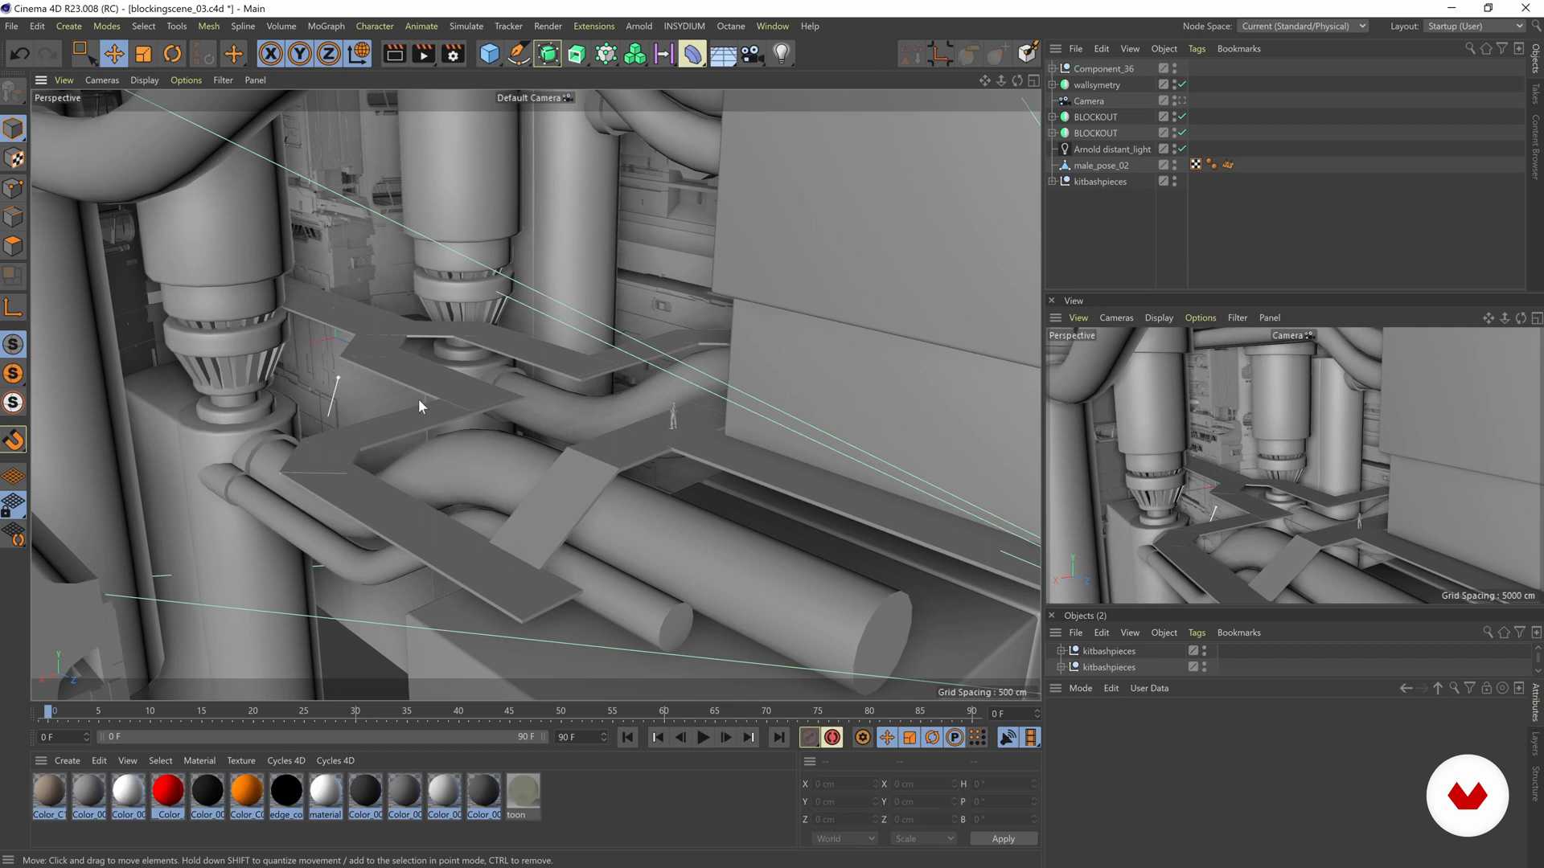
{"action": "left_click_drag", "start_coordinate": [429, 438], "coordinate": [434, 277], "text": "alt"}
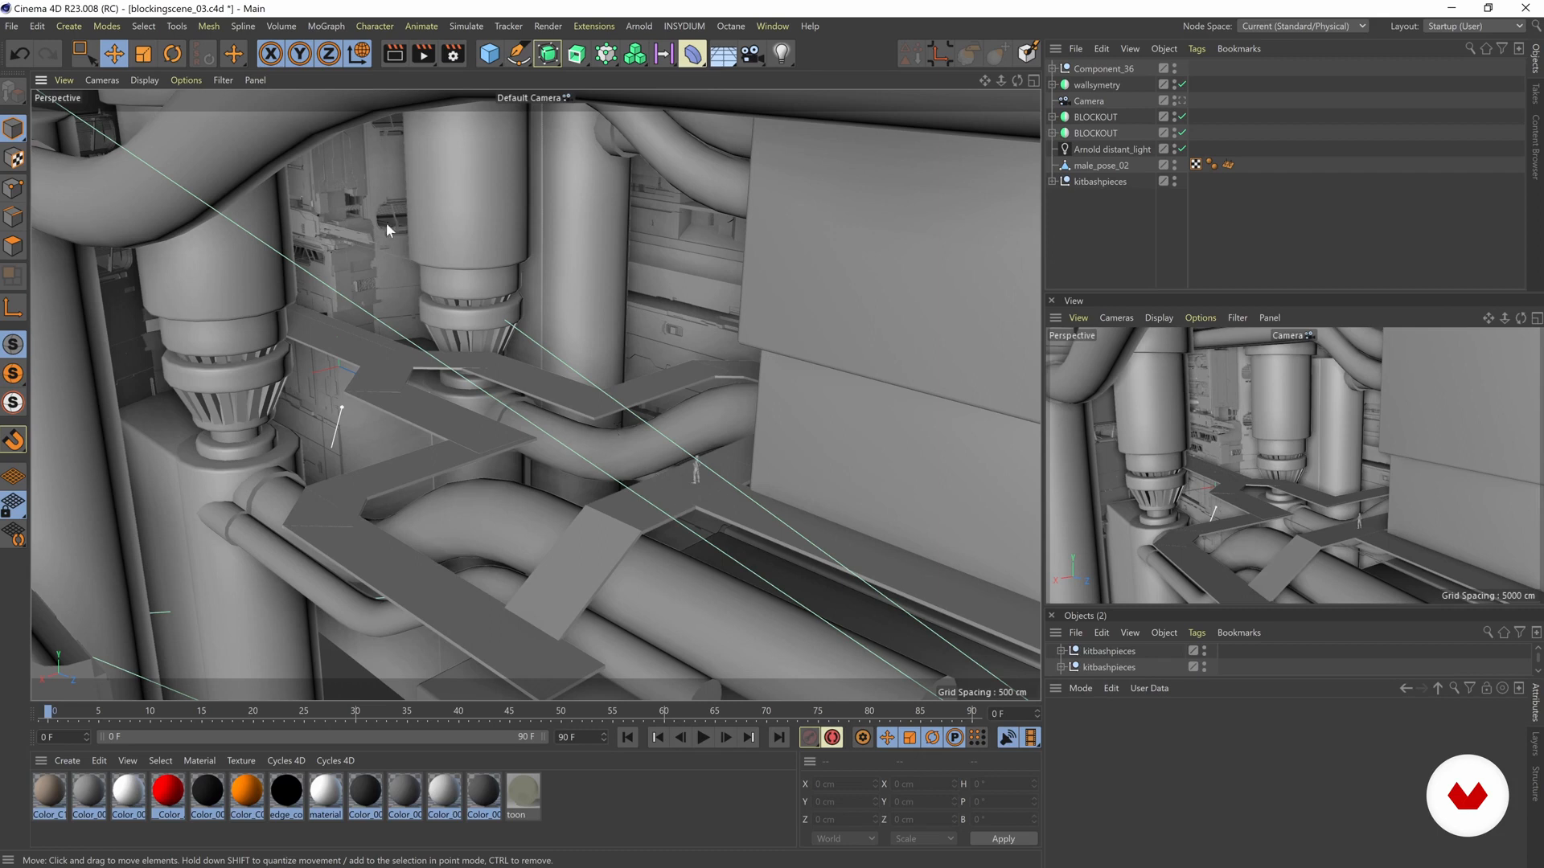
{"action": "left_click_drag", "start_coordinate": [496, 386], "coordinate": [421, 342], "text": "alt"}
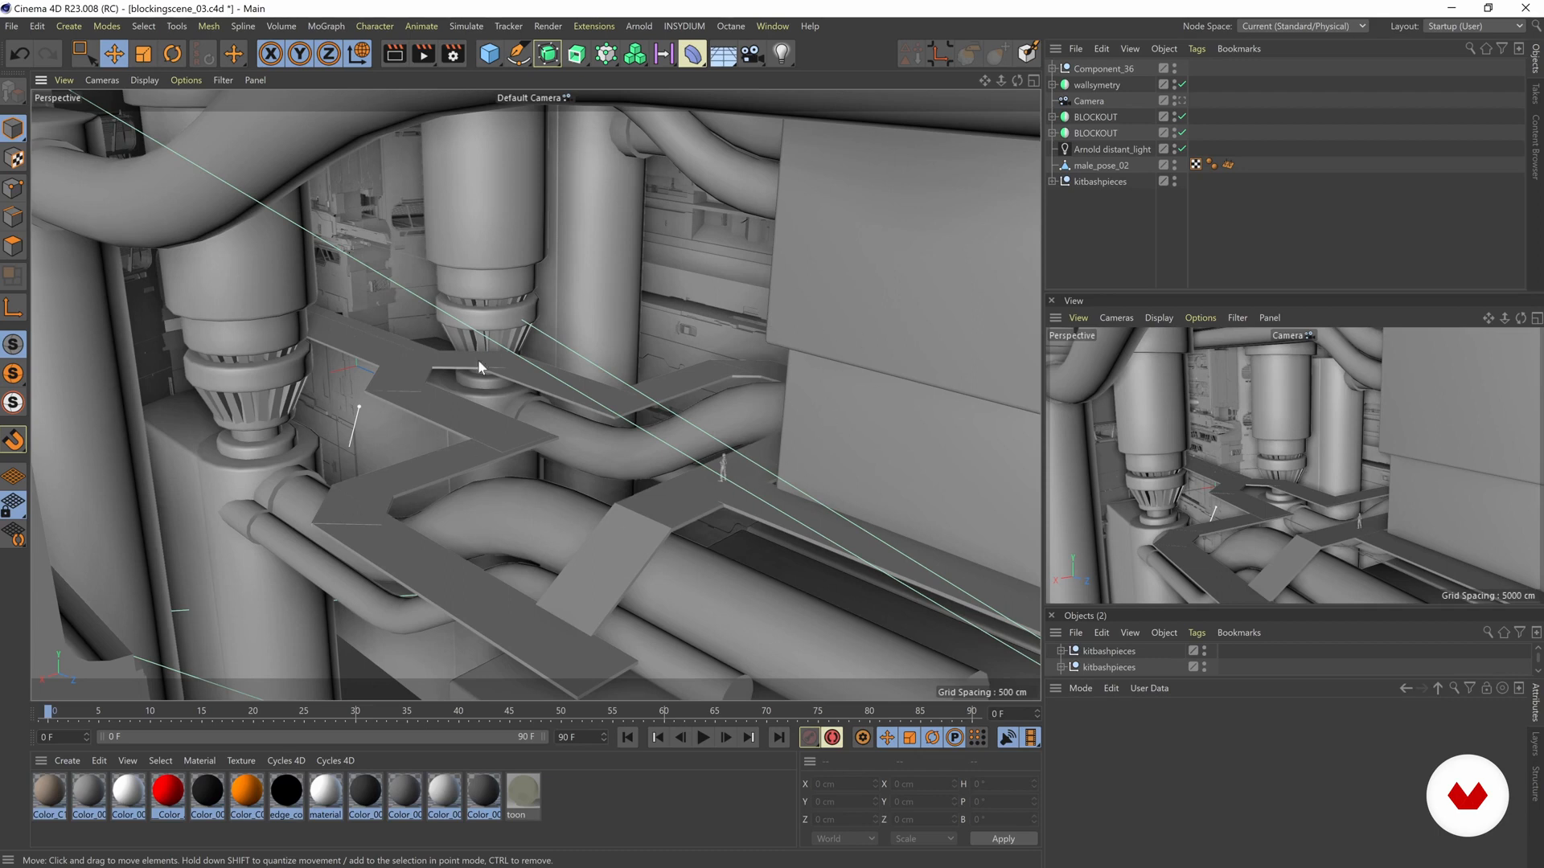
{"action": "left_click_drag", "start_coordinate": [555, 349], "coordinate": [479, 421], "text": "alt"}
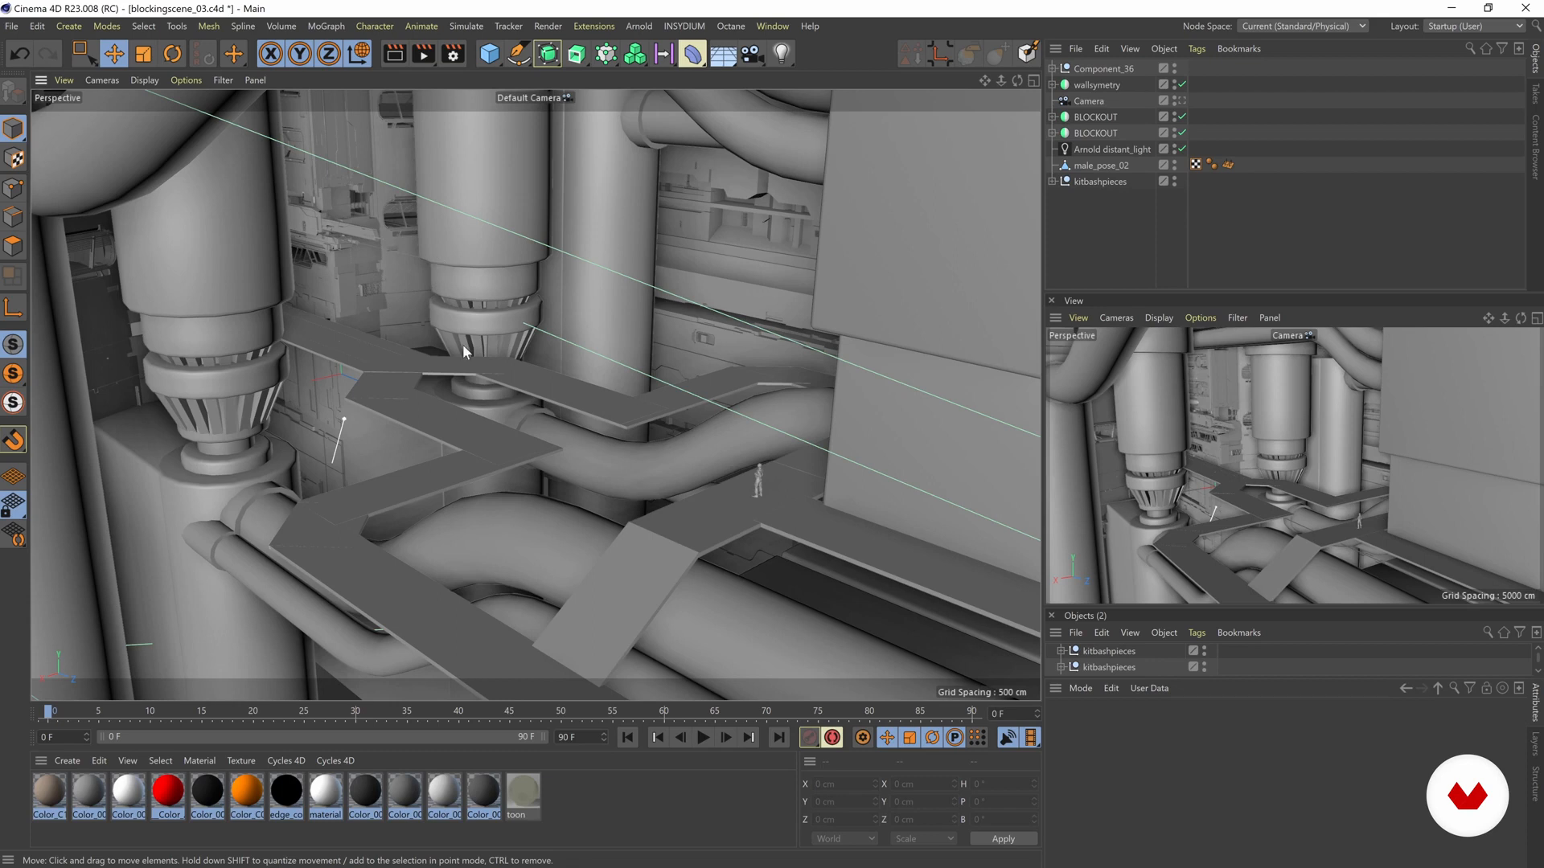
{"action": "middle_click_drag", "start_coordinate": [640, 515], "coordinate": [460, 464], "text": "alt"}
{"action": "mouse_move", "coordinate": [525, 453]}
{"action": "right_mouse_down", "text": "alt"}
{"action": "mouse_move", "coordinate": [657, 446]}
{"action": "mouse_move", "coordinate": [623, 410]}
{"action": "right_mouse_up", "text": "alt"}
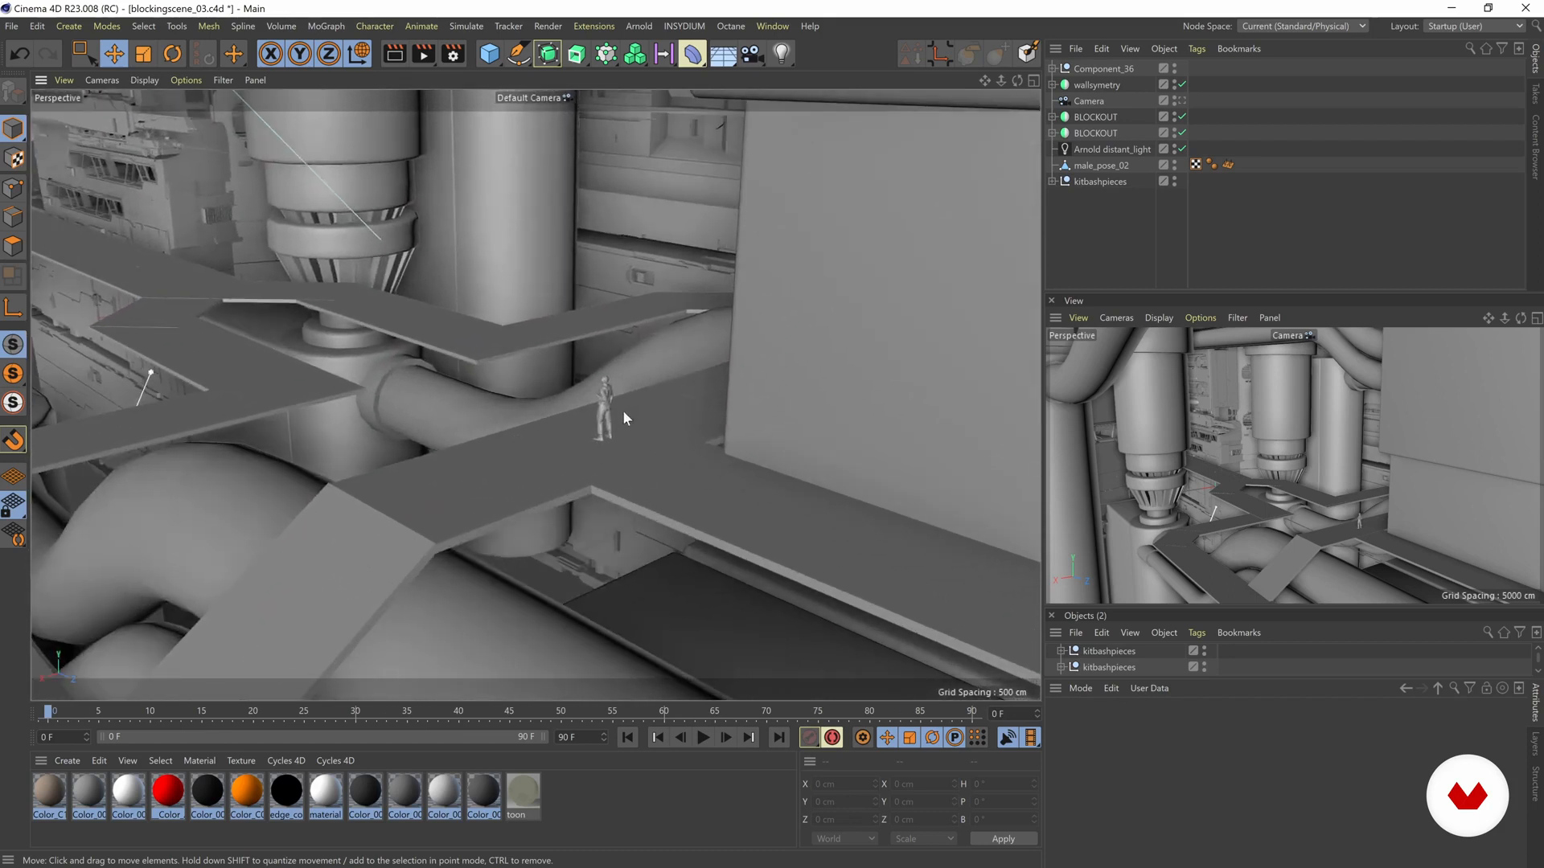
- Switch to the Scale tool and examine the male_pose_02 figure up close against the walkway and the large block
{"action": "left_click", "coordinate": [604, 407]}
{"action": "left_click", "coordinate": [607, 407]}
{"action": "scroll", "coordinate": [576, 410], "scroll_direction": "up", "scroll_amount": 10}
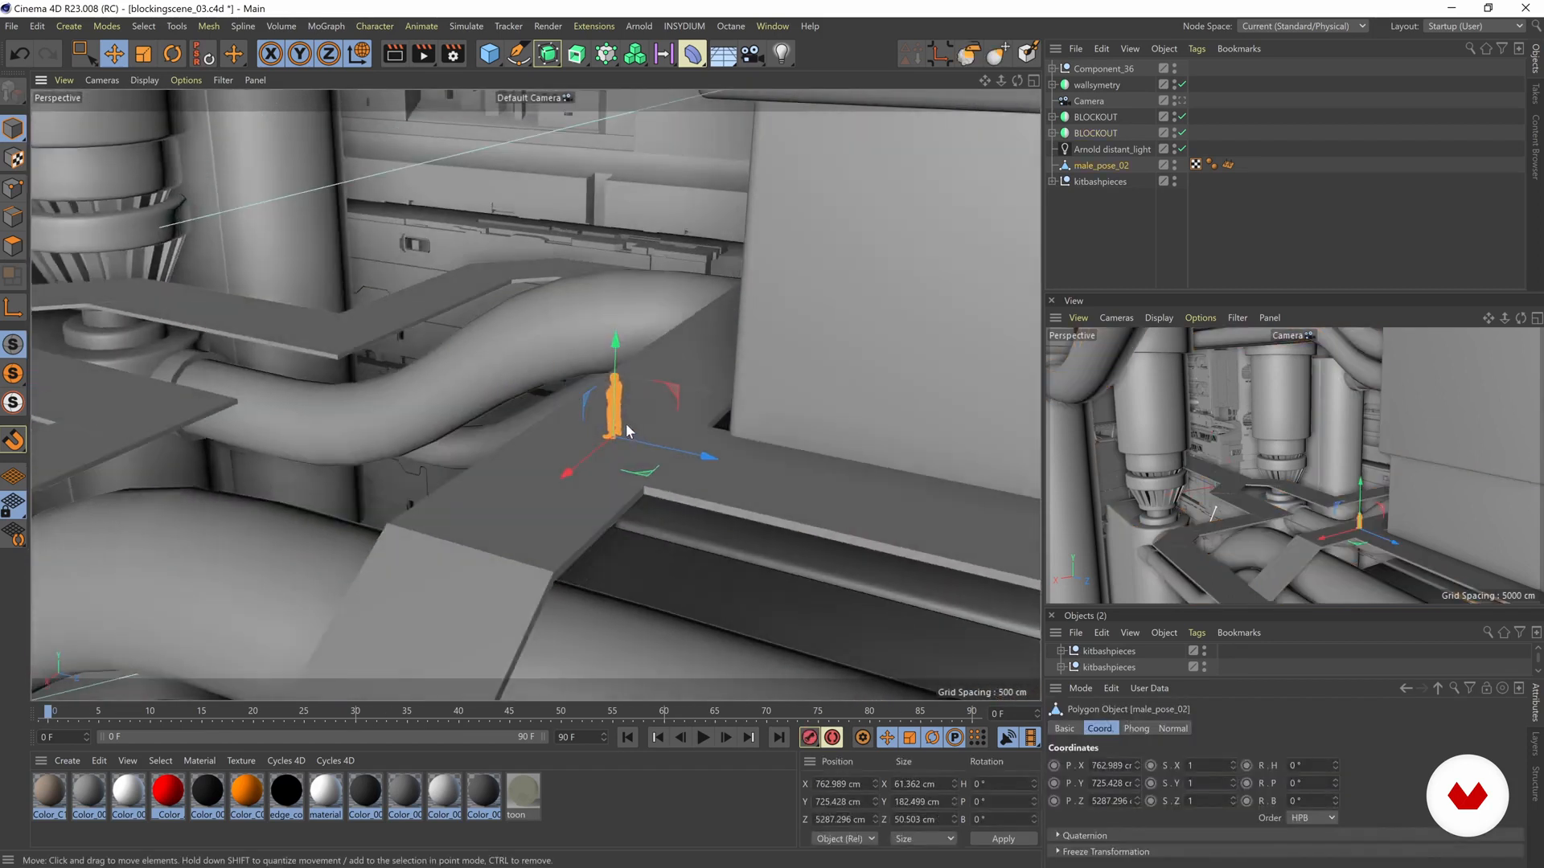
{"action": "left_click_drag", "start_coordinate": [628, 448], "coordinate": [608, 449], "text": "alt"}
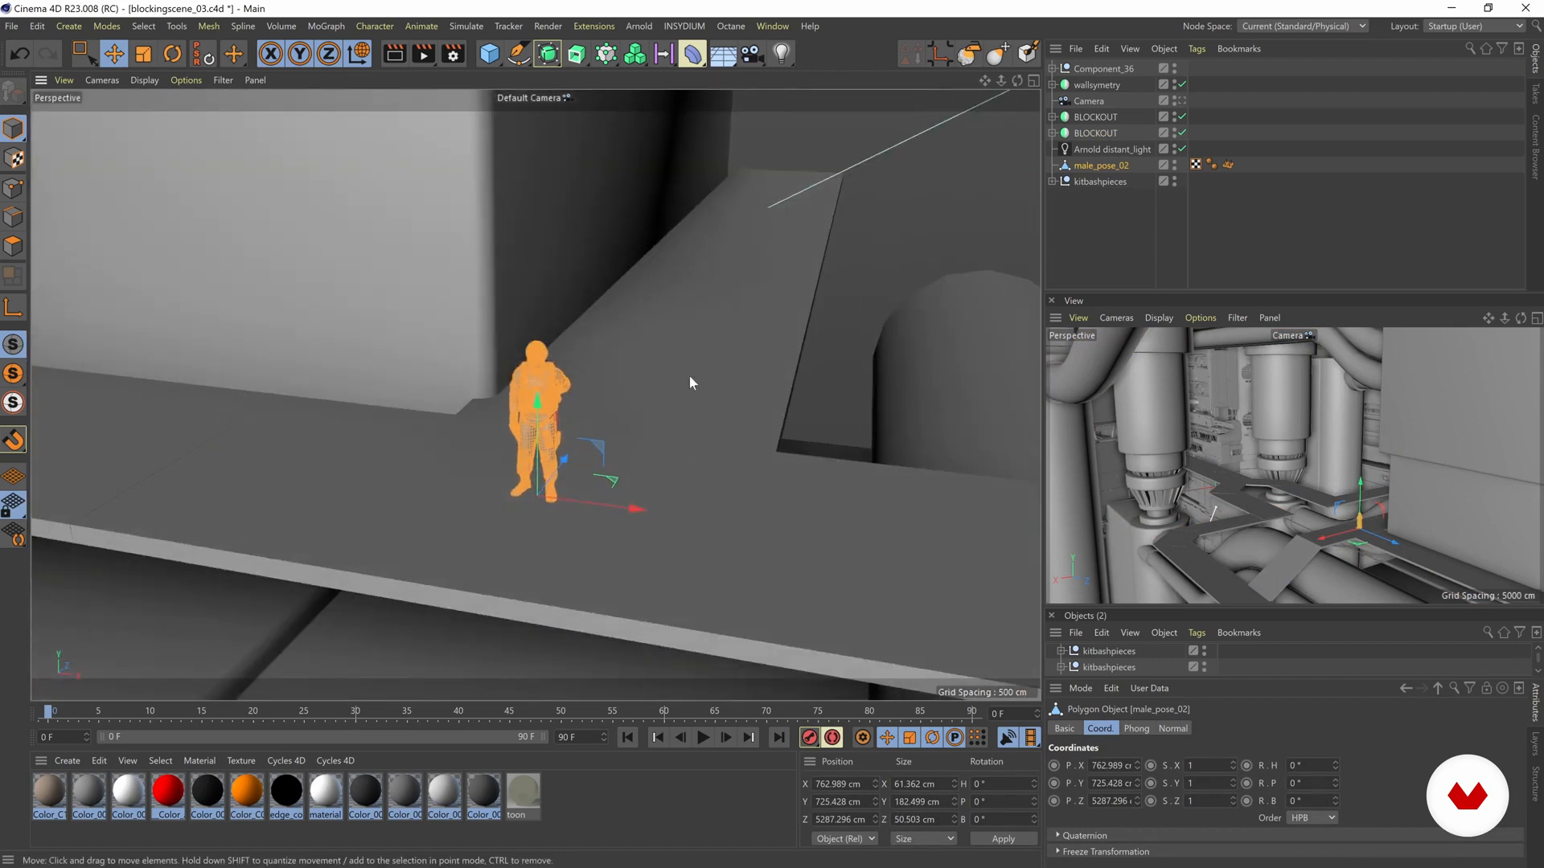
{"action": "key", "text": "t"}
{"action": "left_click", "coordinate": [864, 277]}
{"action": "left_click_drag", "start_coordinate": [520, 423], "coordinate": [441, 411], "text": "alt"}
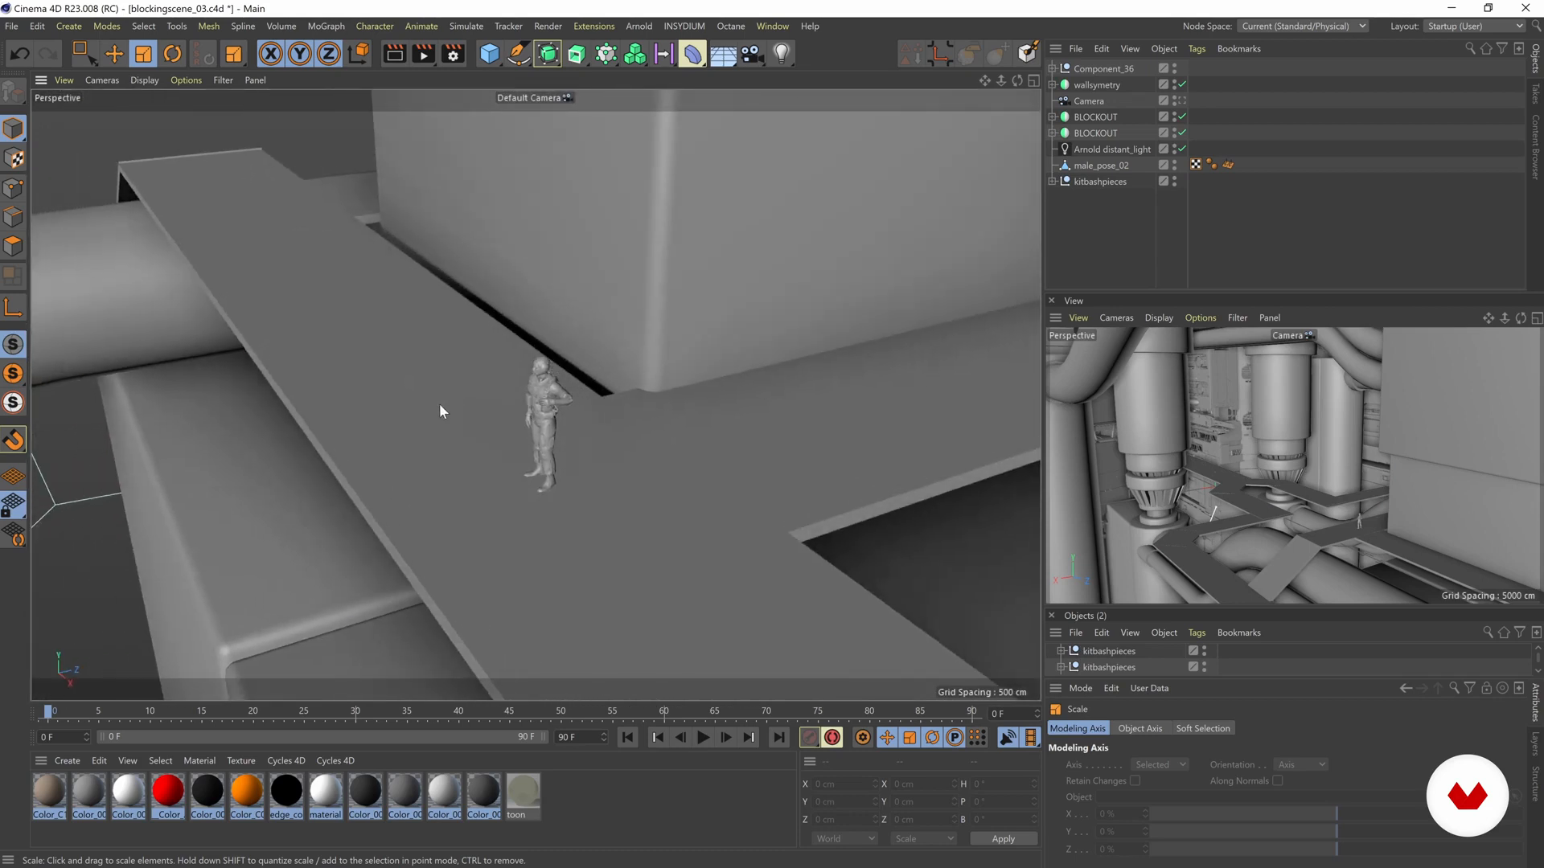
{"action": "left_click_drag", "start_coordinate": [538, 403], "coordinate": [477, 371], "text": "alt"}
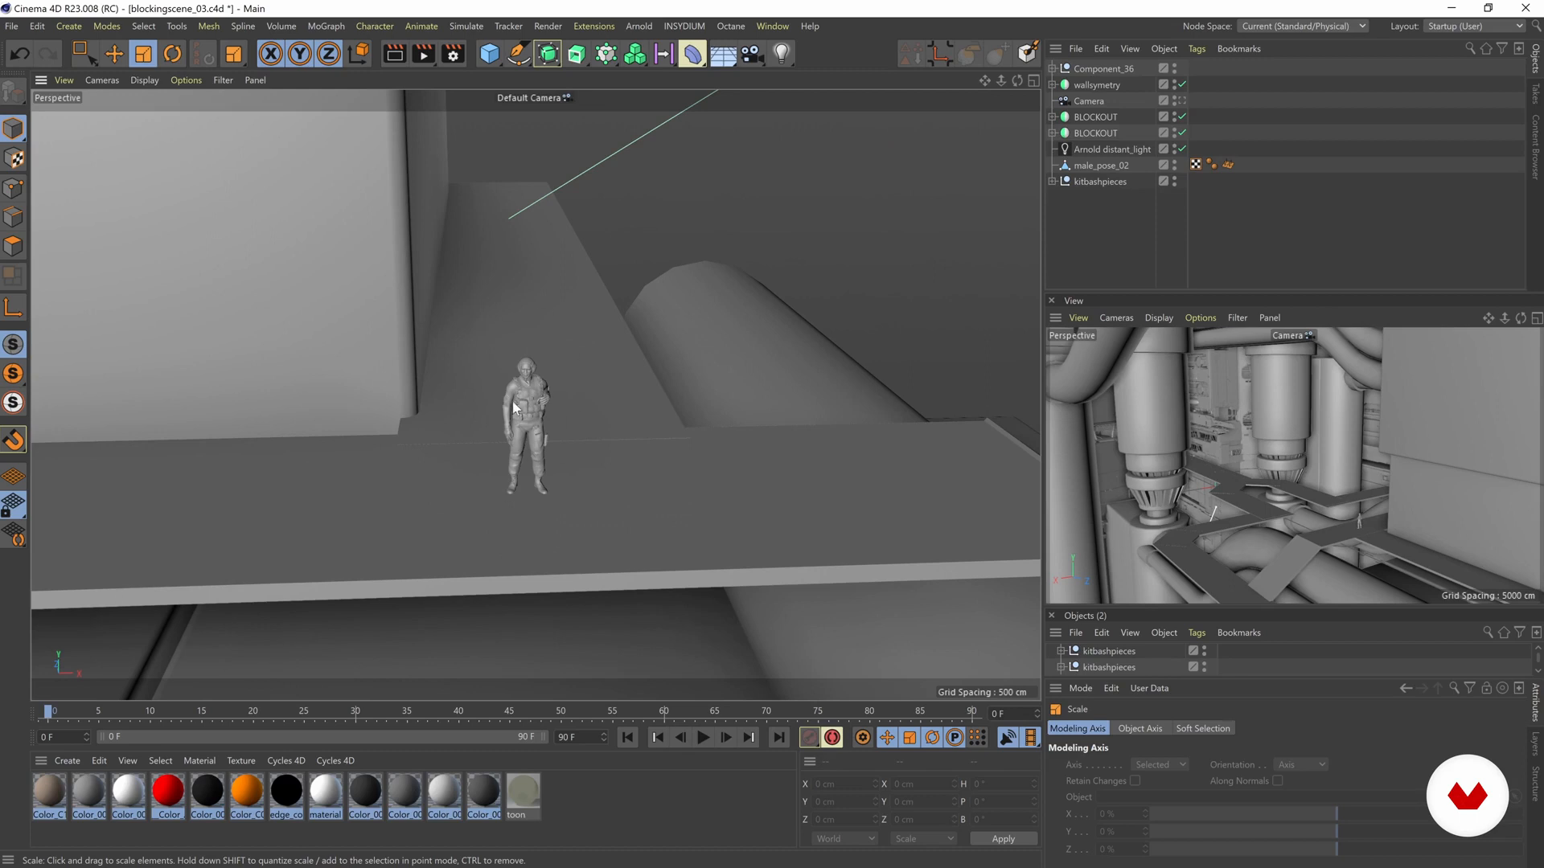
{"action": "left_click_drag", "start_coordinate": [501, 435], "coordinate": [460, 414], "text": "alt"}
{"action": "right_click_drag", "start_coordinate": [475, 413], "coordinate": [625, 434], "text": "alt"}
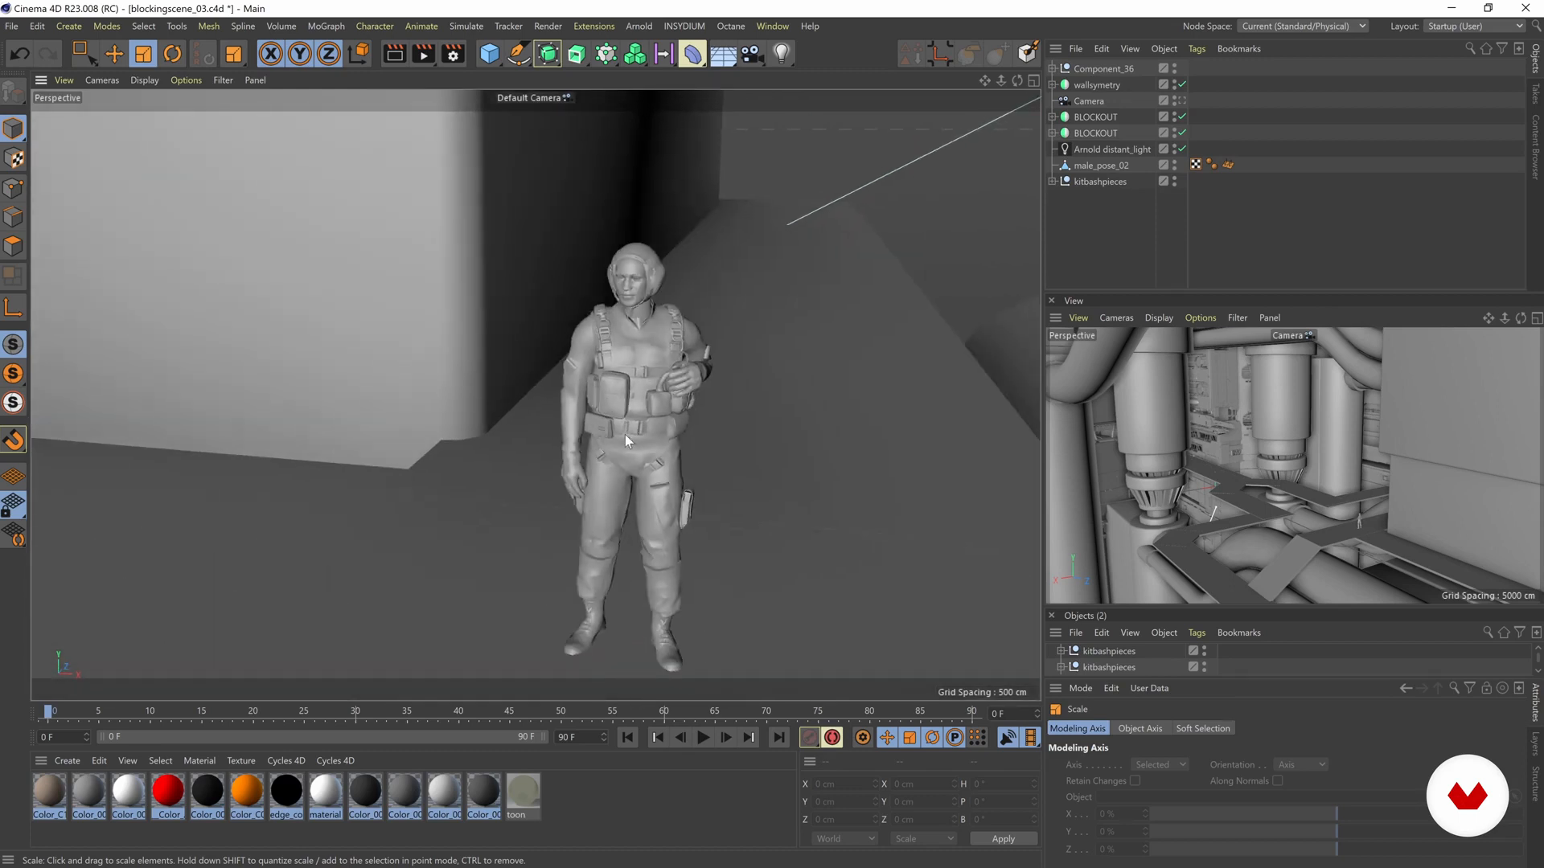
{"action": "left_click_drag", "start_coordinate": [625, 434], "coordinate": [639, 378], "text": "alt"}
{"action": "right_click_drag", "start_coordinate": [670, 334], "coordinate": [354, 320], "text": "alt"}
{"action": "left_click_drag", "start_coordinate": [638, 365], "coordinate": [851, 339], "text": "alt"}
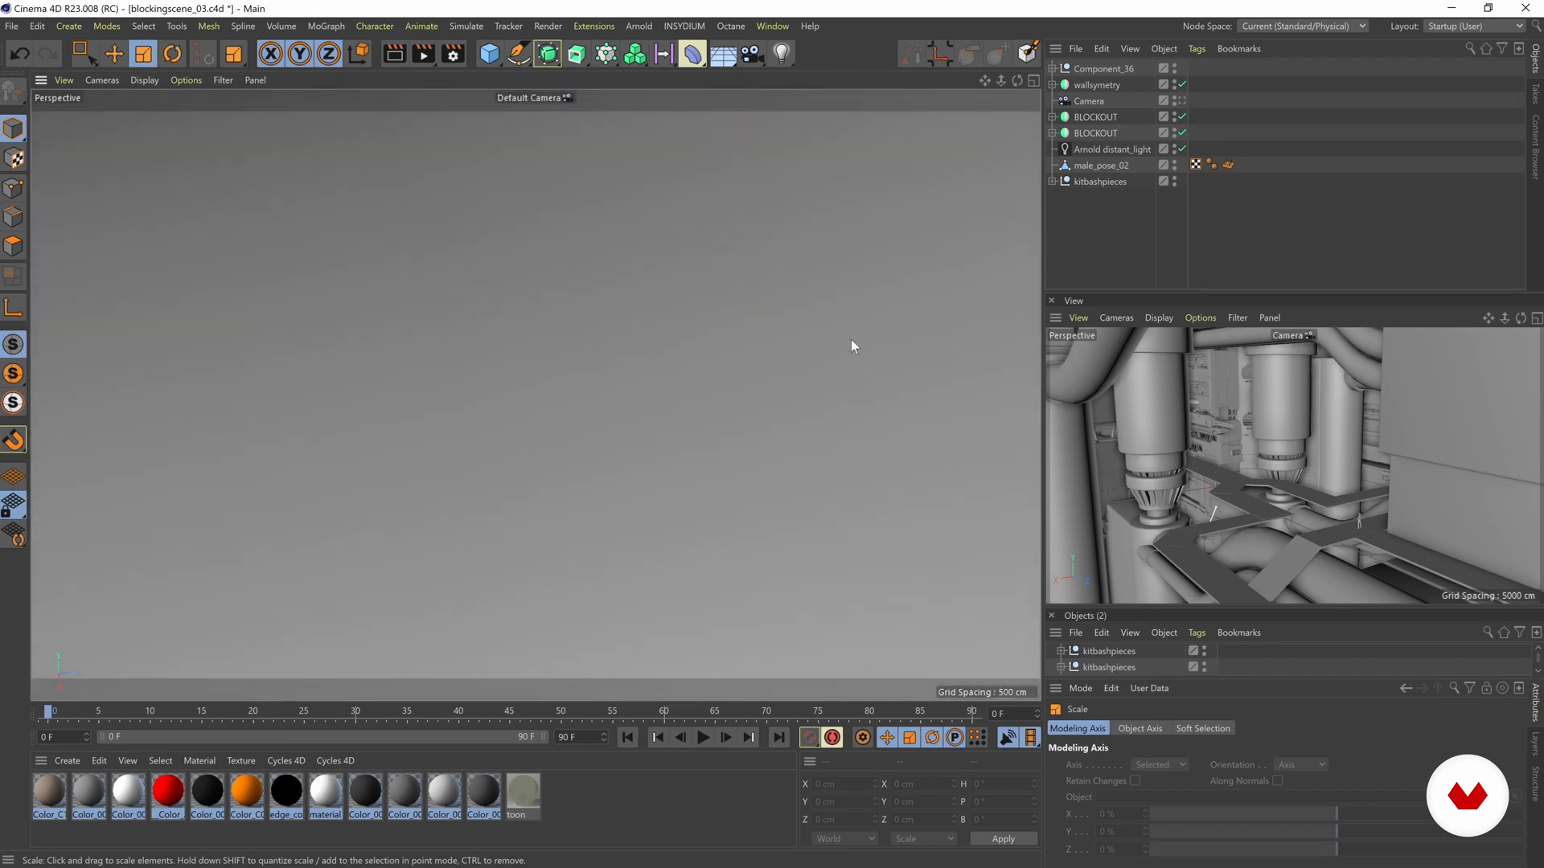
- Select the male_pose_02 figure and scale it up uniformly to about 292 cm tall
{"action": "left_click", "coordinate": [1023, 186]}
{"action": "key", "text": "s"}
{"action": "right_click_drag", "start_coordinate": [491, 359], "coordinate": [549, 332], "text": "alt"}
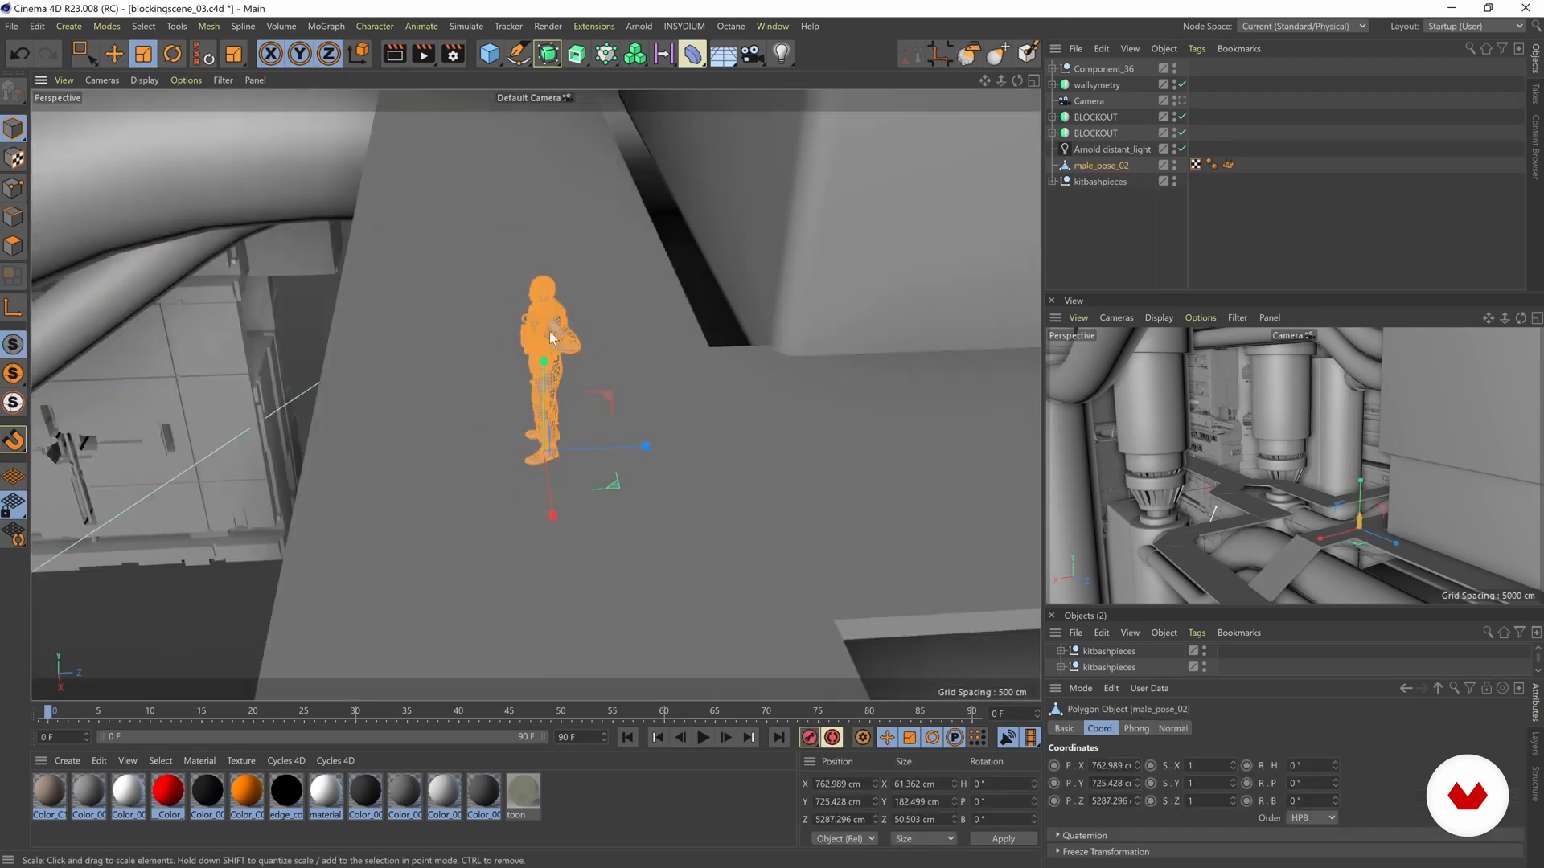
{"action": "left_click_drag", "start_coordinate": [548, 332], "coordinate": [612, 283], "text": "alt"}
{"action": "left_click", "coordinate": [404, 215]}
{"action": "right_click_drag", "start_coordinate": [562, 370], "coordinate": [313, 359], "text": "alt"}
{"action": "left_click_drag", "start_coordinate": [547, 351], "coordinate": [457, 403], "text": "alt"}
{"action": "middle_click_drag", "start_coordinate": [457, 404], "coordinate": [515, 403], "text": "alt"}
{"action": "left_click_drag", "start_coordinate": [577, 404], "coordinate": [554, 380], "text": "alt"}
{"action": "left_click", "coordinate": [536, 387]}
{"action": "right_click_drag", "start_coordinate": [503, 418], "coordinate": [591, 413], "text": "alt"}
{"action": "left_click_drag", "start_coordinate": [547, 409], "coordinate": [901, 447], "text": "alt"}
{"action": "key", "text": "t"}
{"action": "left_click_drag", "start_coordinate": [672, 453], "coordinate": [528, 451], "text": "alt"}
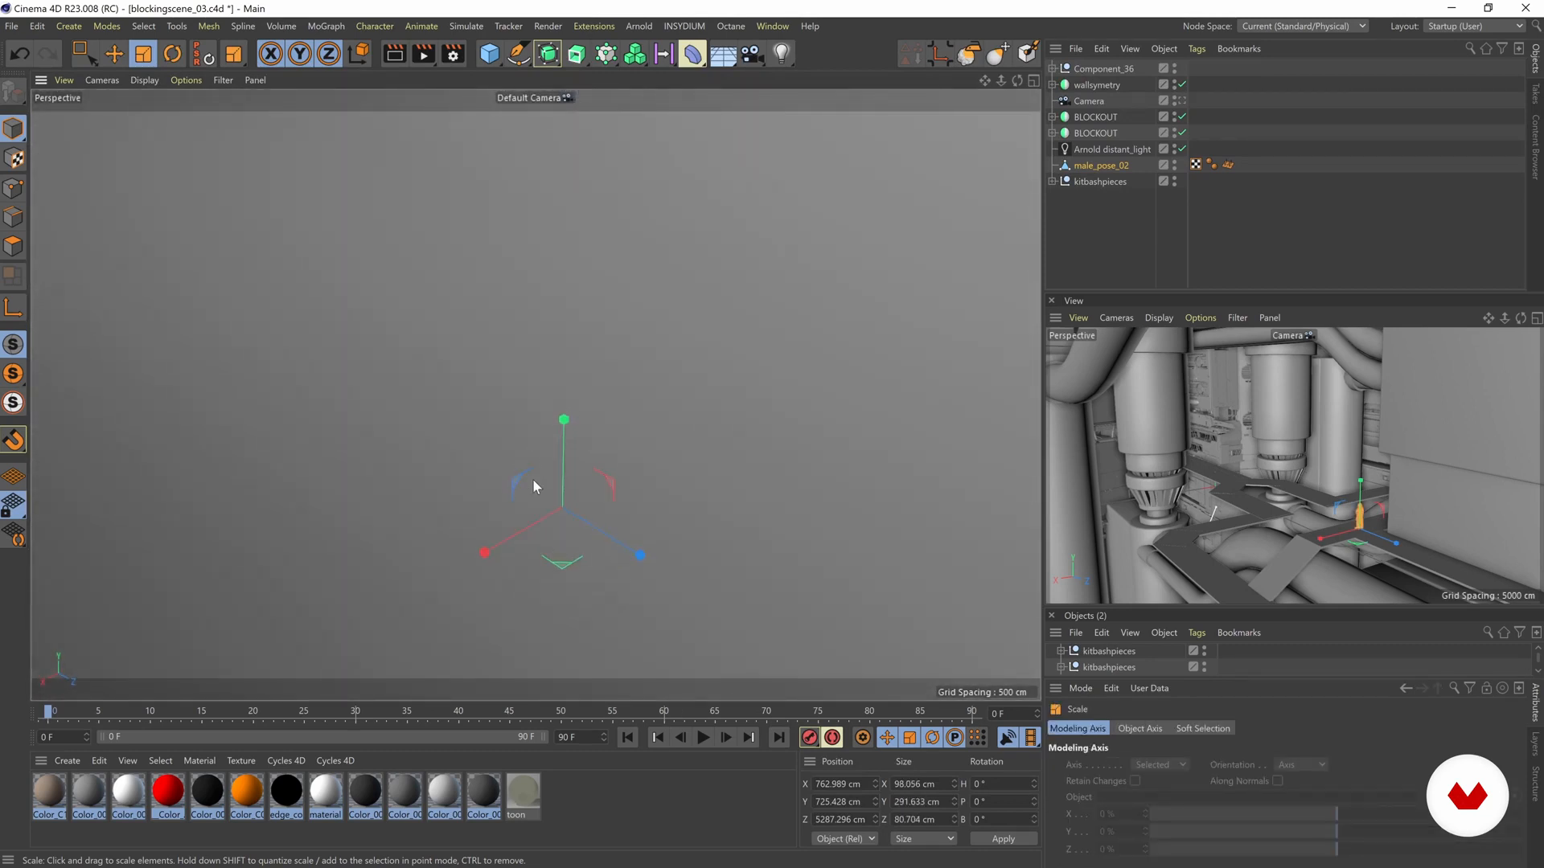
- Examine the size of the male_pose_02 figure against the walkway, pipes and block
{"action": "key", "text": "s"}
{"action": "right_click_drag", "start_coordinate": [461, 480], "coordinate": [368, 510], "text": "alt"}
{"action": "middle_click_drag", "start_coordinate": [421, 548], "coordinate": [538, 410], "text": "alt"}
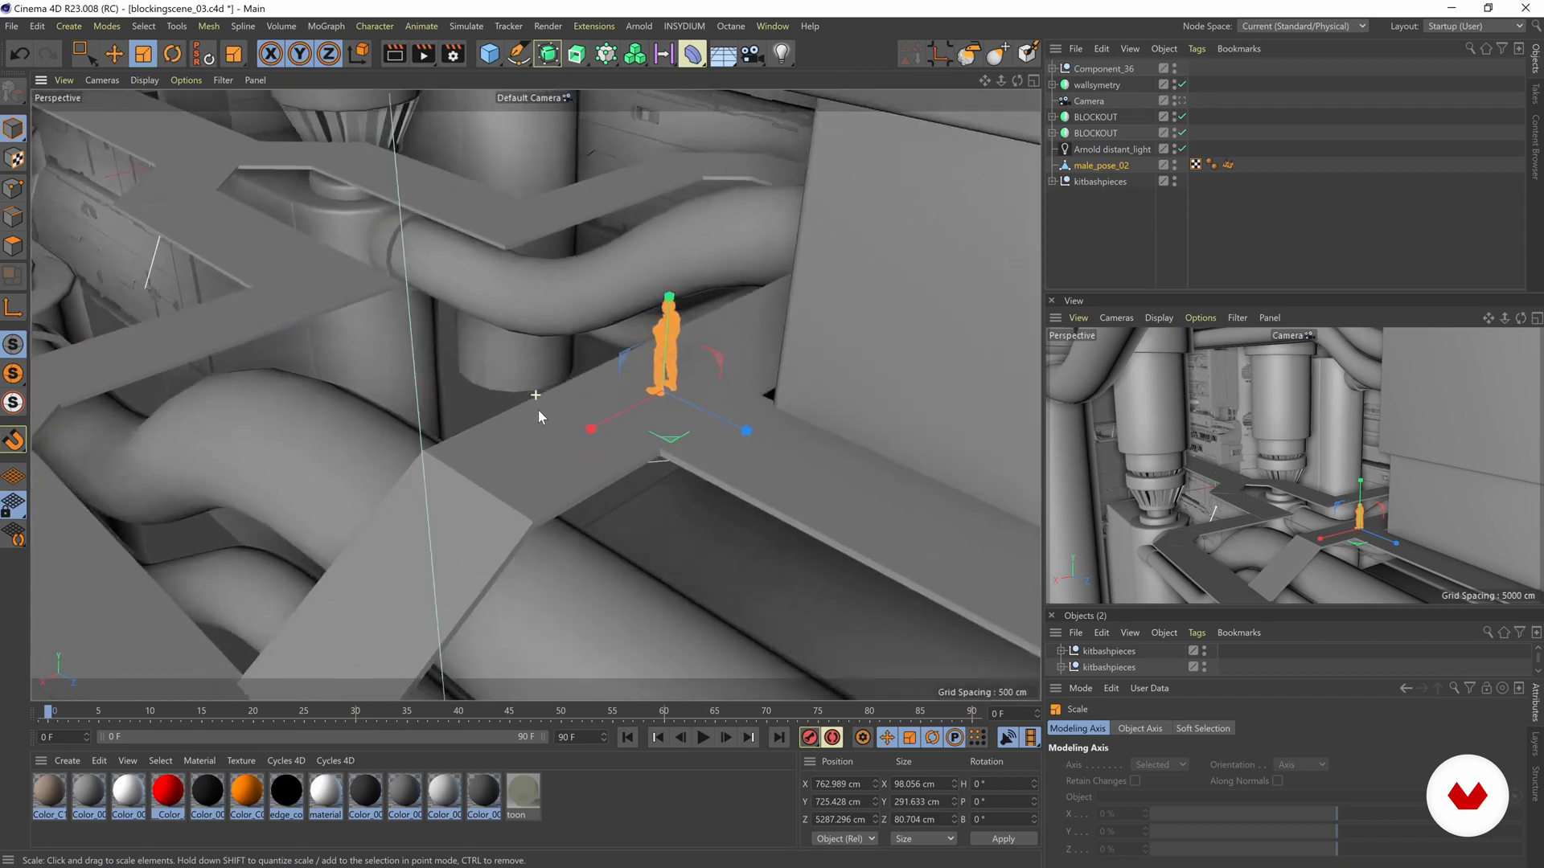
{"action": "left_click_drag", "start_coordinate": [506, 434], "coordinate": [559, 408], "text": "alt"}
{"action": "right_click_drag", "start_coordinate": [571, 412], "coordinate": [439, 416], "text": "alt"}
{"action": "left_click_drag", "start_coordinate": [439, 421], "coordinate": [426, 452], "text": "alt"}
{"action": "right_click_drag", "start_coordinate": [513, 450], "coordinate": [571, 448], "text": "alt"}
{"action": "left_click_drag", "start_coordinate": [617, 443], "coordinate": [668, 427]}
{"action": "mouse_move", "coordinate": [541, 442]}
{"action": "left_mouse_down", "text": "alt"}
{"action": "mouse_move", "coordinate": [740, 437]}
{"action": "mouse_move", "coordinate": [534, 438]}
{"action": "mouse_move", "coordinate": [541, 409]}
{"action": "mouse_move", "coordinate": [558, 418]}
{"action": "left_mouse_up", "text": "alt"}
{"action": "middle_click_drag", "start_coordinate": [769, 407], "coordinate": [572, 436], "text": "alt"}
{"action": "left_click_drag", "start_coordinate": [573, 435], "coordinate": [724, 430], "text": "alt"}
- Examine the sloped walkway section and the pipes beneath it near the figure
{"action": "left_click", "coordinate": [541, 256]}
{"action": "left_click_drag", "start_coordinate": [550, 433], "coordinate": [495, 418], "text": "alt"}
{"action": "left_click_drag", "start_coordinate": [628, 417], "coordinate": [334, 204], "text": "alt"}
{"action": "left_click_drag", "start_coordinate": [540, 359], "coordinate": [543, 177], "text": "alt"}
{"action": "left_click_drag", "start_coordinate": [547, 443], "coordinate": [505, 231], "text": "alt"}
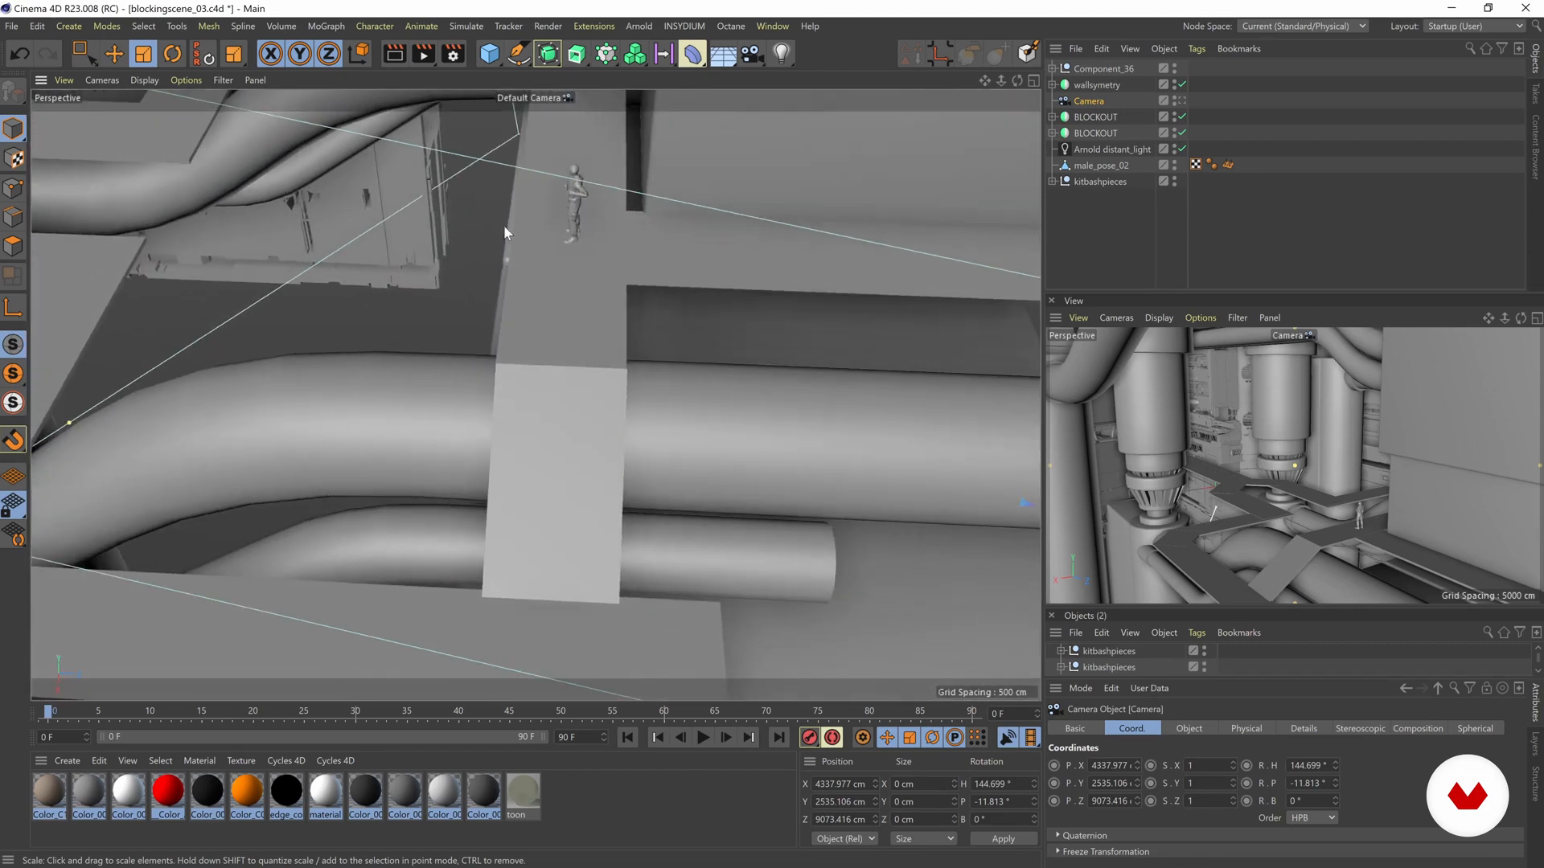
{"action": "left_click_drag", "start_coordinate": [571, 338], "coordinate": [584, 263], "text": "alt"}
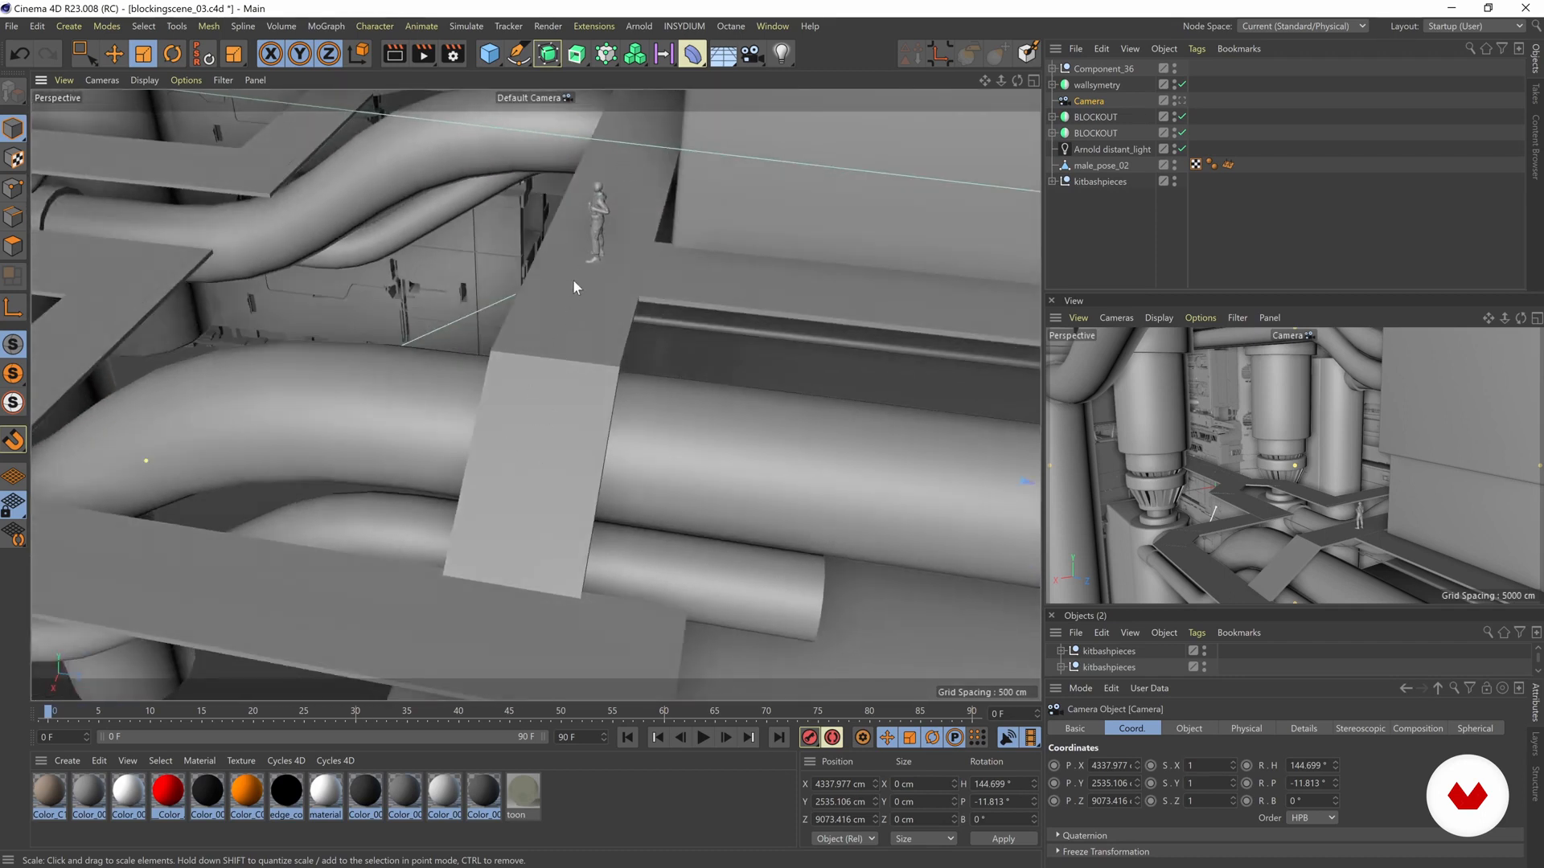
{"action": "left_click_drag", "start_coordinate": [571, 381], "coordinate": [505, 157], "text": "alt"}
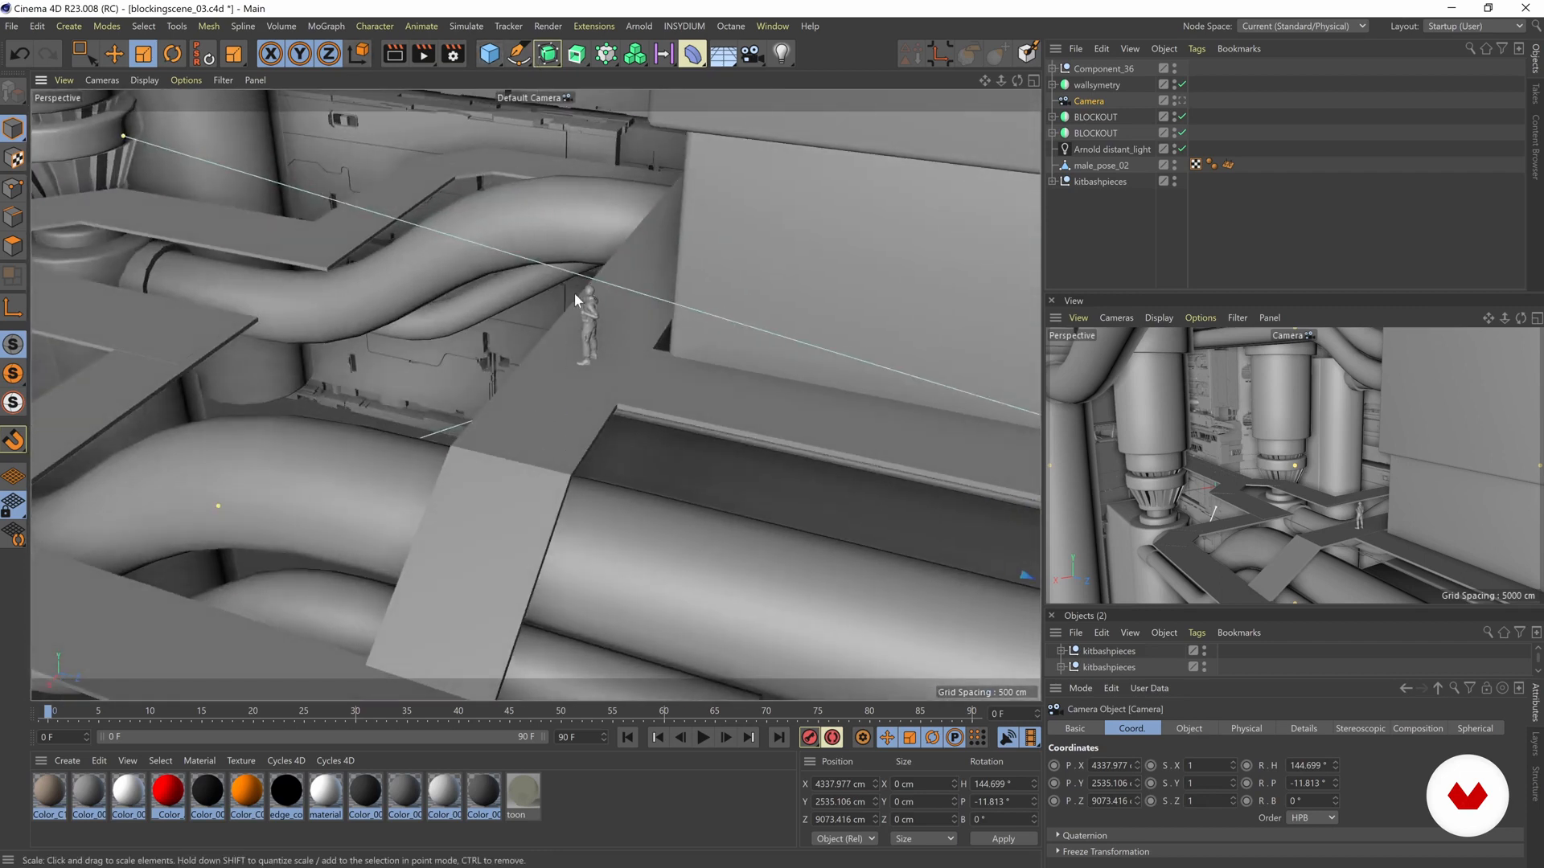
{"action": "middle_click_drag", "start_coordinate": [579, 360], "coordinate": [576, 366], "text": "alt"}
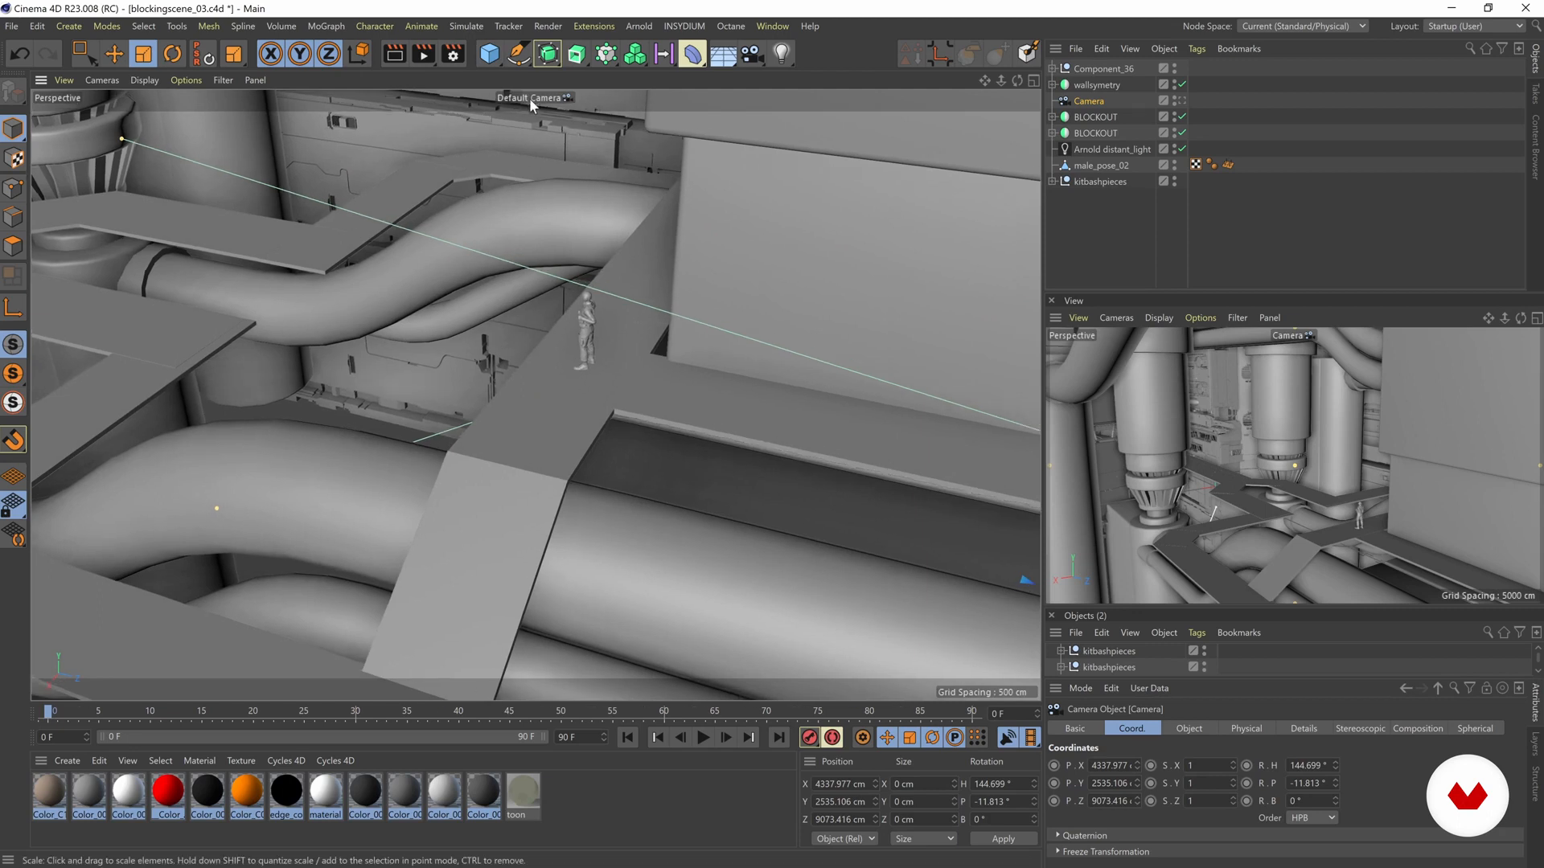
- Add a Figure primitive and place it on the walkway beside the male_pose_02 figure
{"action": "left_click", "coordinate": [483, 52]}
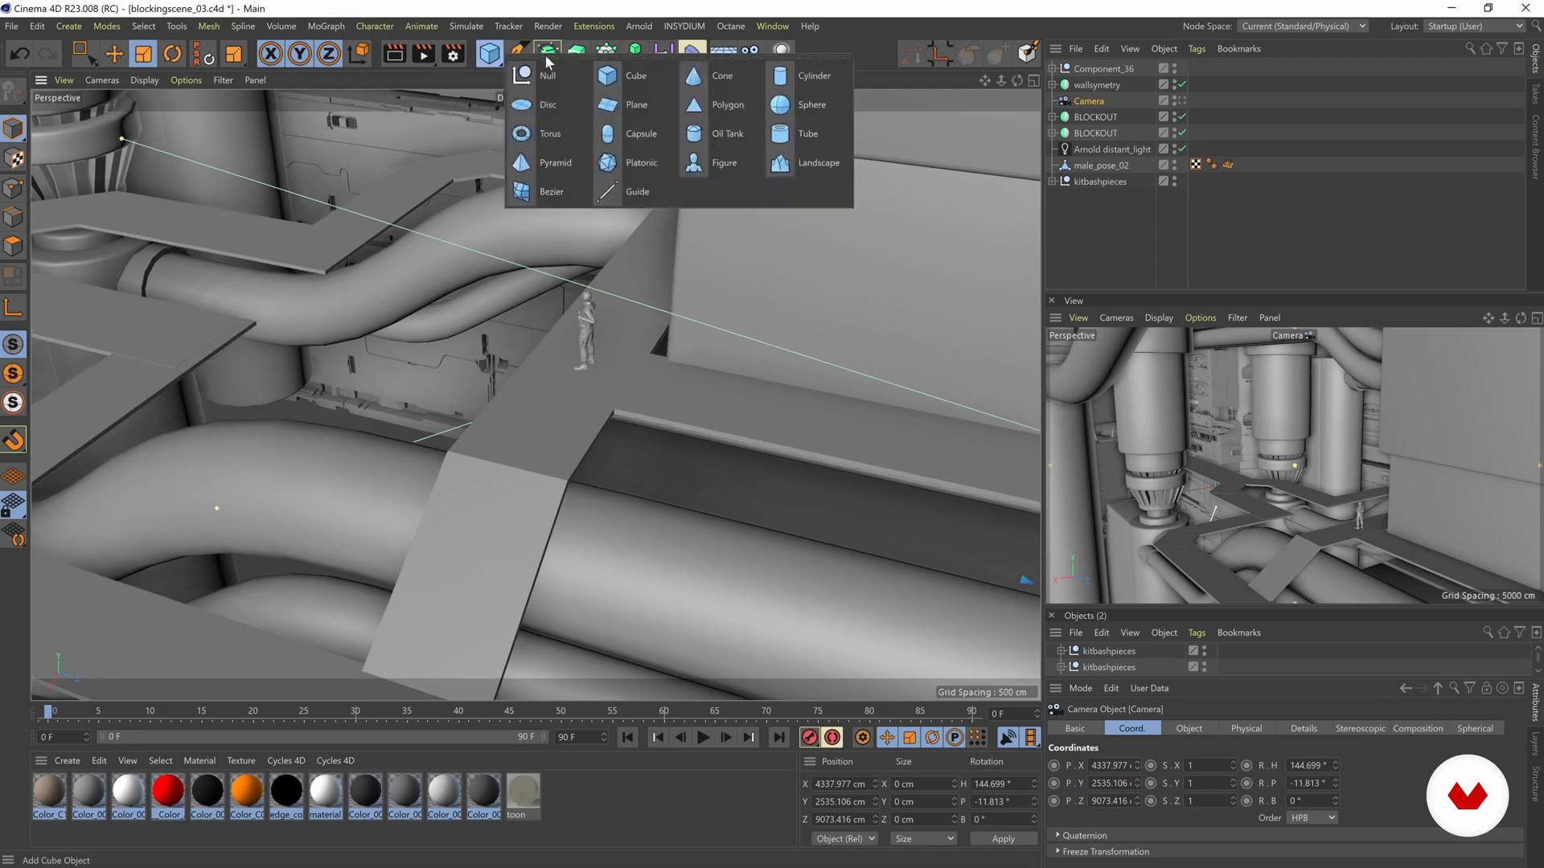
{"action": "left_click", "coordinate": [712, 162]}
{"action": "left_click_drag", "start_coordinate": [528, 384], "coordinate": [363, 204], "text": "alt"}
{"action": "key", "text": "e"}
{"action": "left_click_drag", "start_coordinate": [452, 259], "coordinate": [786, 573]}
{"action": "left_click_drag", "start_coordinate": [757, 365], "coordinate": [776, 280]}
{"action": "left_click_drag", "start_coordinate": [755, 406], "coordinate": [728, 372]}
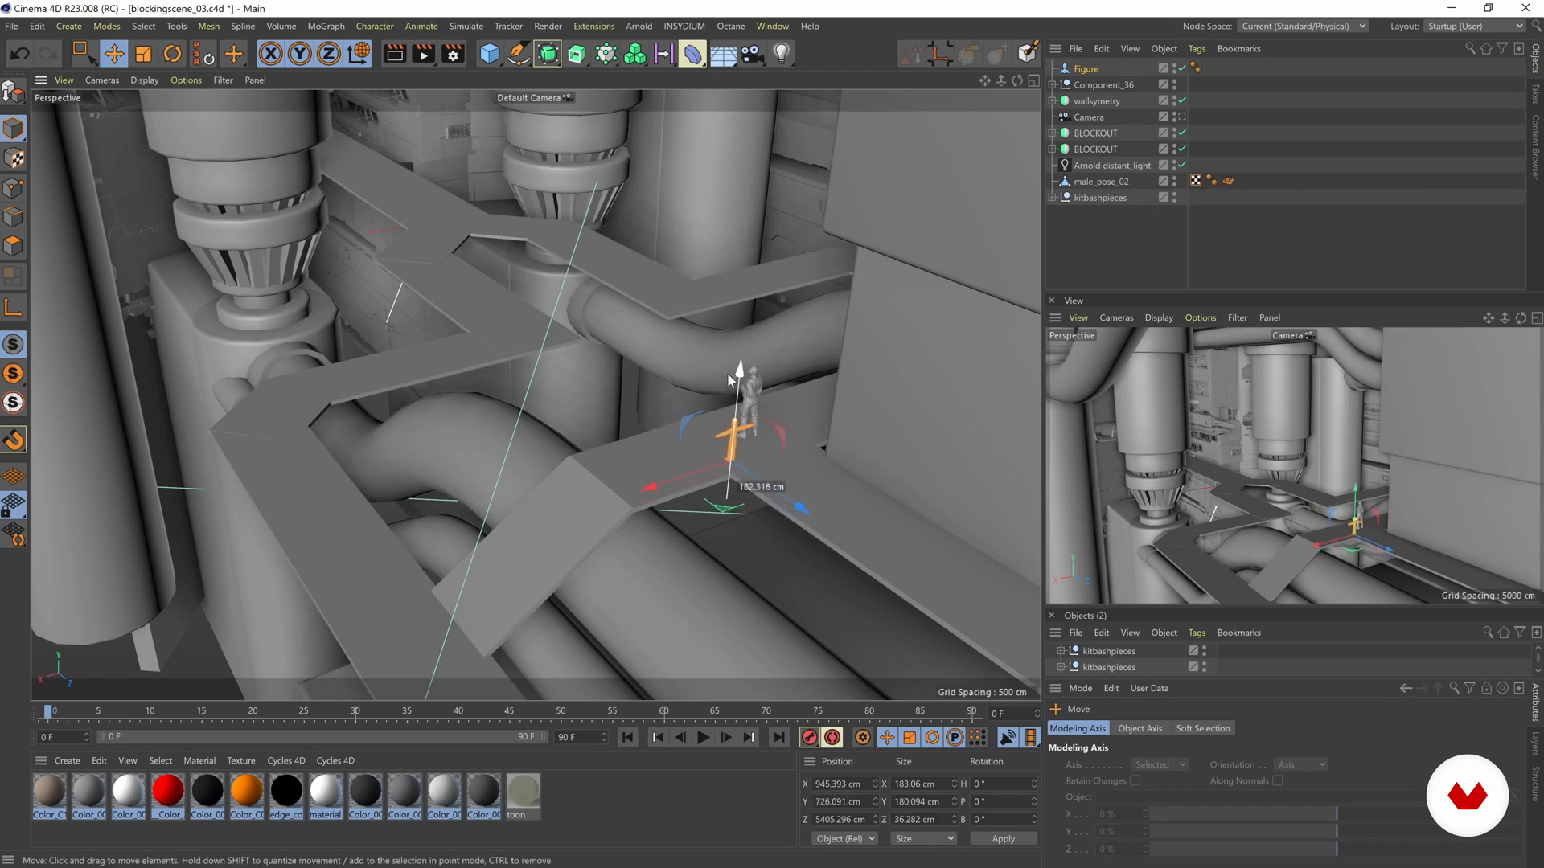
- Scale the Figure primitive up uniformly and move it next to male_pose_02 for a height comparison
{"action": "scroll", "coordinate": [817, 442], "scroll_direction": "up", "scroll_amount": 3}
{"action": "key", "text": "t"}
{"action": "left_click_drag", "start_coordinate": [685, 514], "coordinate": [701, 427]}
{"action": "middle_click_drag", "start_coordinate": [702, 427], "coordinate": [673, 432], "text": "alt"}
{"action": "left_click_drag", "start_coordinate": [673, 432], "coordinate": [592, 452], "text": "alt"}
{"action": "key", "text": "e"}
{"action": "left_click_drag", "start_coordinate": [600, 518], "coordinate": [683, 461]}
{"action": "key", "text": "ctrl+z"}
{"action": "left_click_drag", "start_coordinate": [610, 513], "coordinate": [616, 474]}
- Enlarge the Figure primitive to about 312 cm tall and shift it to about X 924 cm beside male_pose_02
{"action": "key", "text": "t"}
{"action": "left_click_drag", "start_coordinate": [672, 259], "coordinate": [629, 419], "text": "alt"}
{"action": "key", "text": "e"}
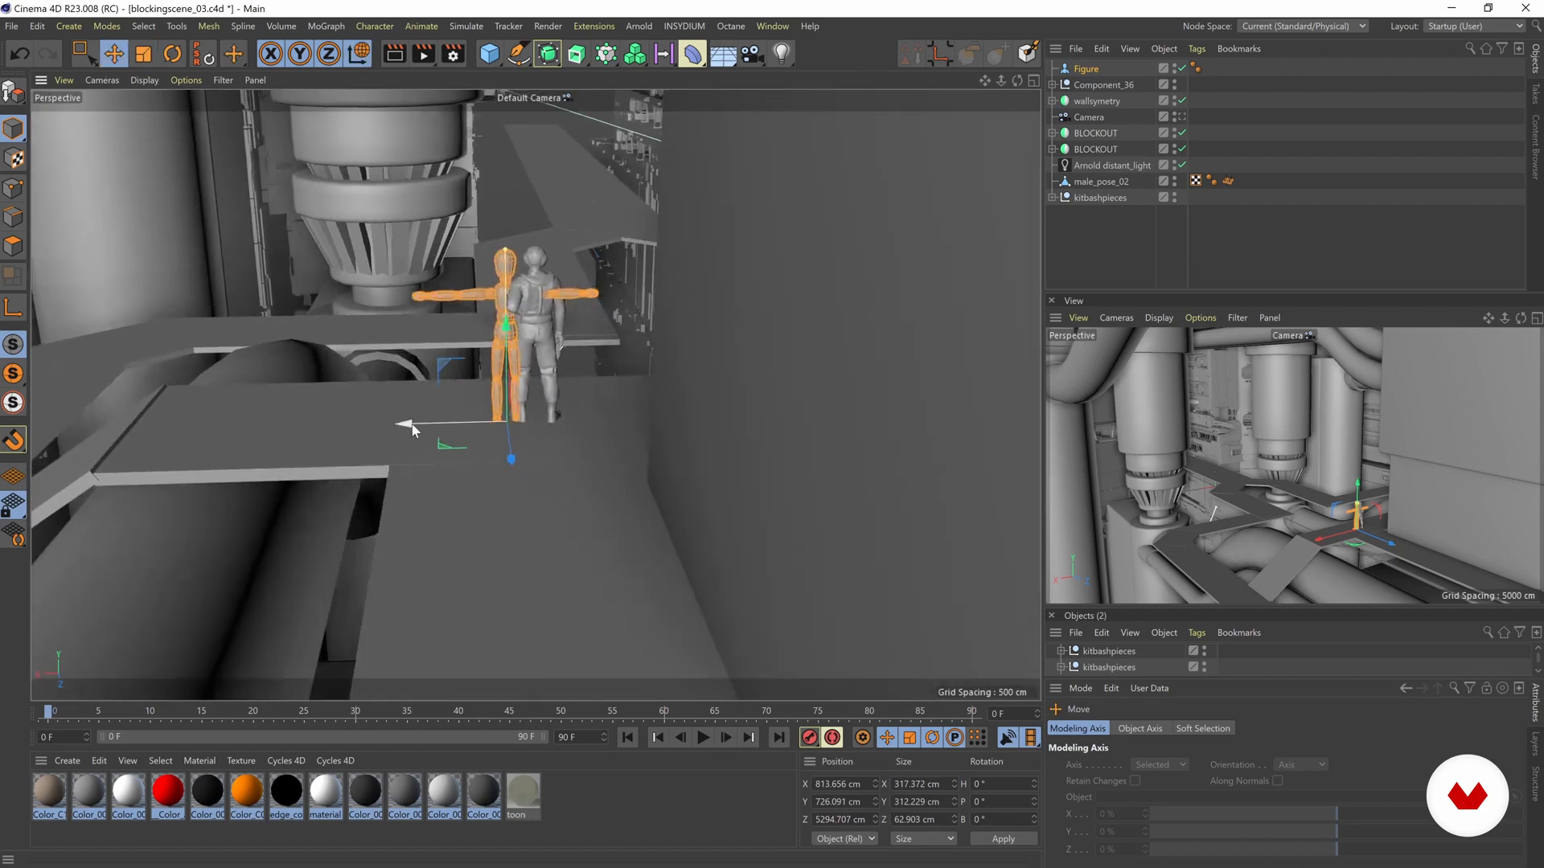
{"action": "left_click_drag", "start_coordinate": [402, 424], "coordinate": [349, 431]}
{"action": "left_click_drag", "start_coordinate": [466, 386], "coordinate": [562, 403], "text": "alt"}
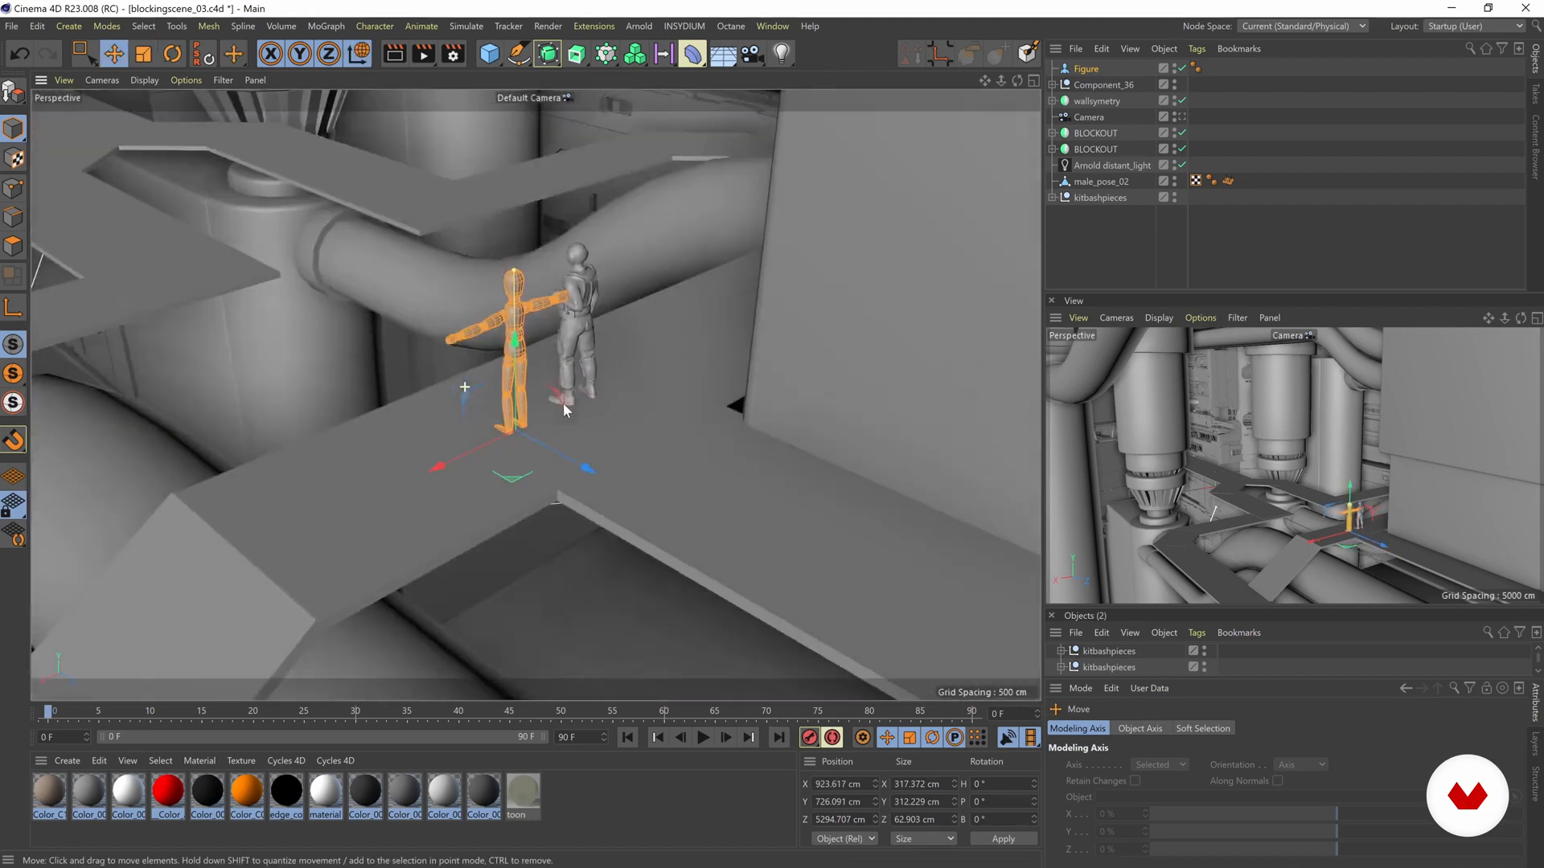
- Add a Cube and move it along Z toward the walkway where the two figures stand
{"action": "left_click", "coordinate": [489, 54]}
{"action": "left_click", "coordinate": [537, 74]}
{"action": "scroll", "coordinate": [433, 324], "scroll_direction": "down", "scroll_amount": 3}
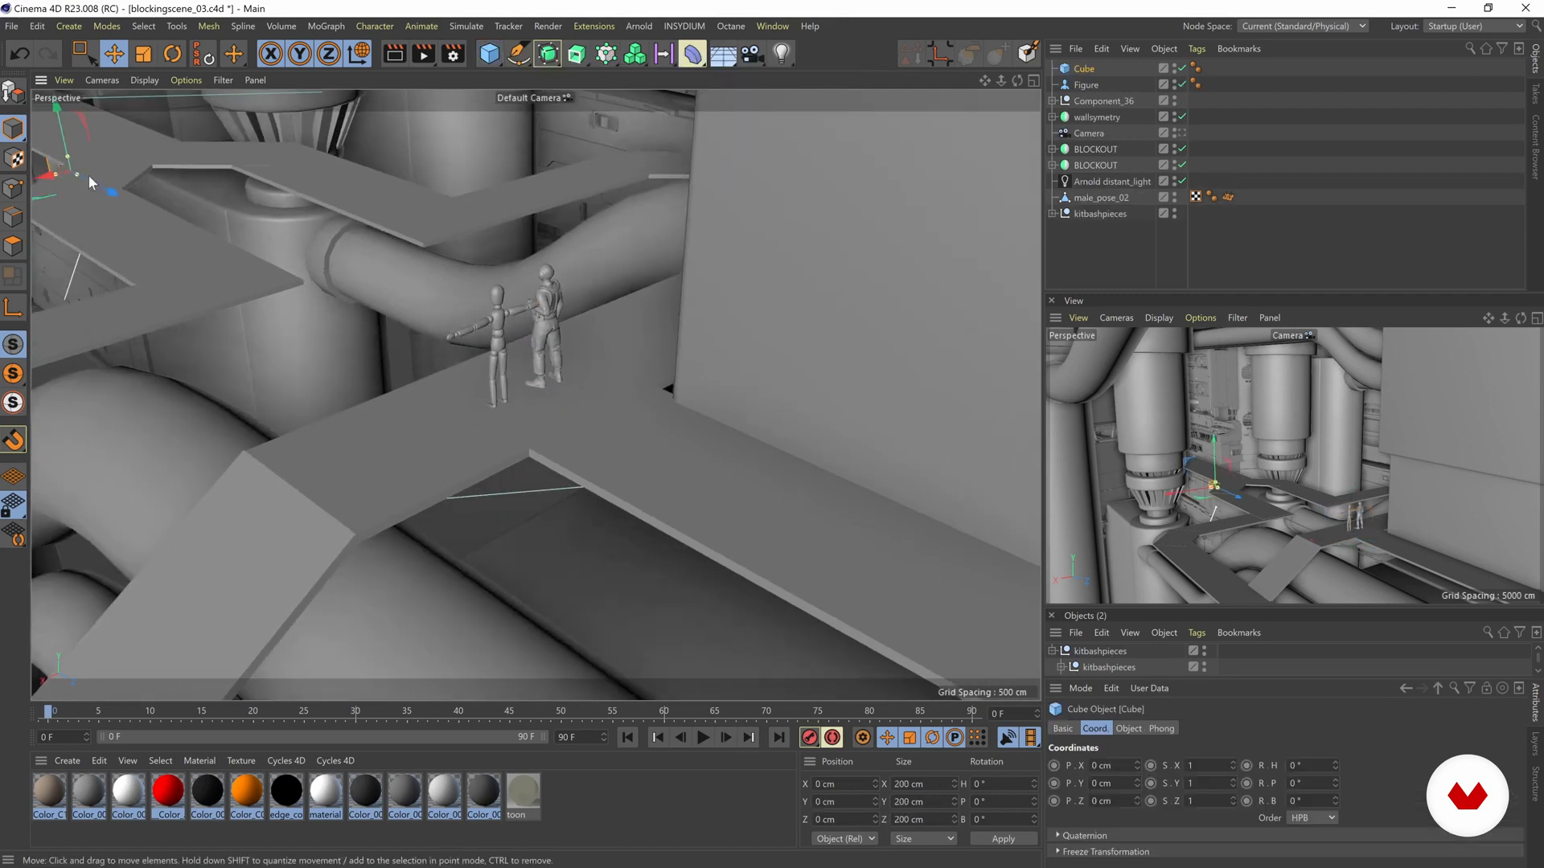
{"action": "left_click_drag", "start_coordinate": [139, 205], "coordinate": [658, 460]}
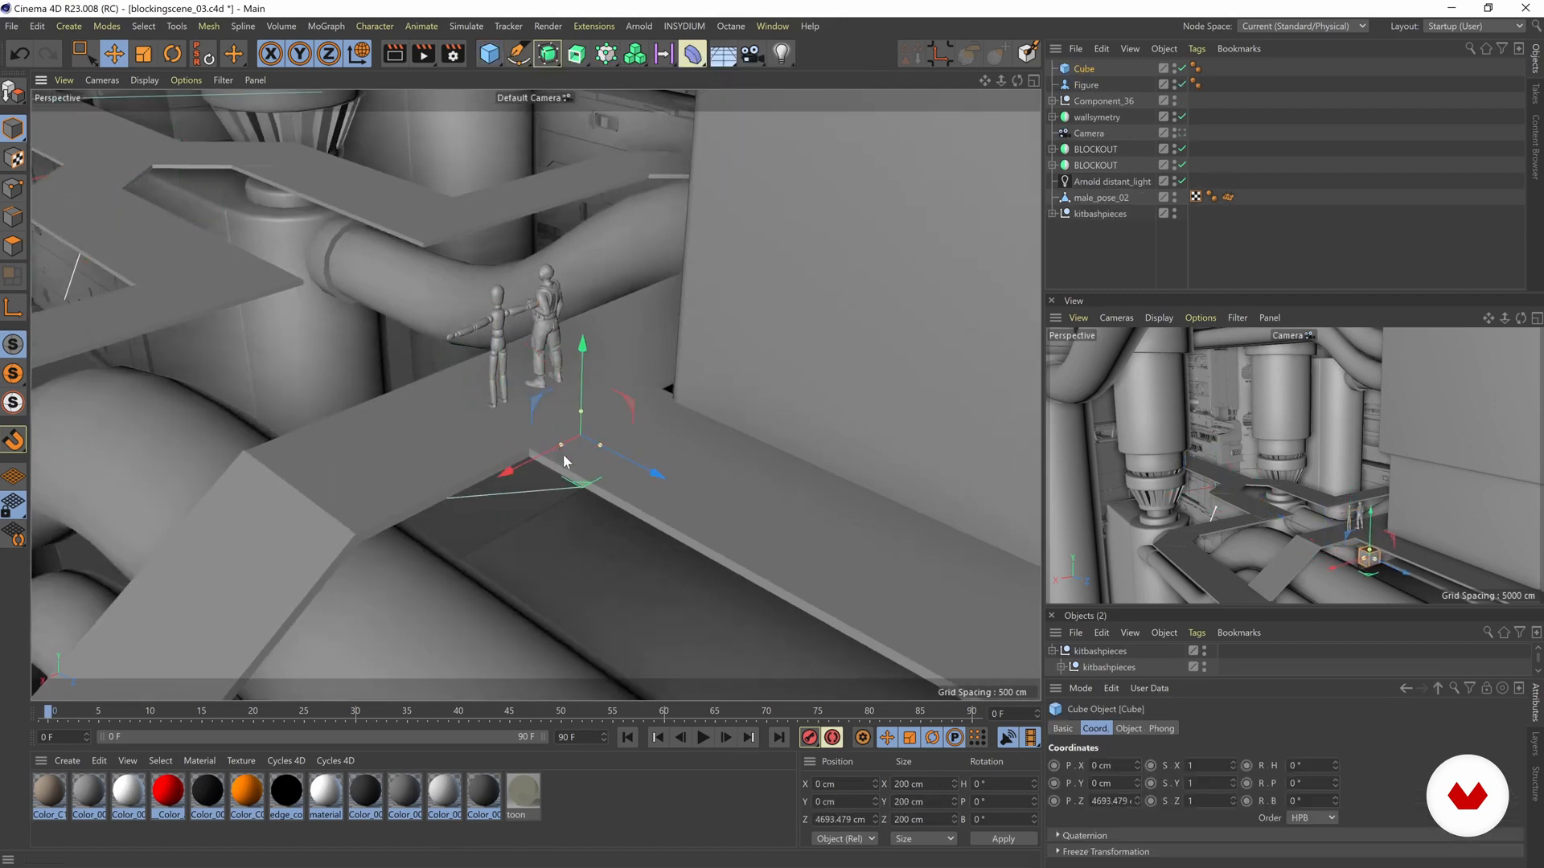
- Shape the Cube into a slim upright block about 72 × 309 × 59 cm and stand it beside the Figure primitive
{"action": "key", "text": "t"}
{"action": "left_click_drag", "start_coordinate": [588, 346], "coordinate": [590, 178]}
{"action": "key", "text": "e"}
{"action": "left_click_drag", "start_coordinate": [582, 297], "coordinate": [480, 500]}
{"action": "key", "text": "ctrl+z"}
{"action": "left_click_drag", "start_coordinate": [592, 292], "coordinate": [475, 448]}
{"action": "left_click_drag", "start_coordinate": [466, 391], "coordinate": [465, 317]}
{"action": "left_click_drag", "start_coordinate": [465, 261], "coordinate": [464, 268]}
{"action": "left_click_drag", "start_coordinate": [492, 336], "coordinate": [495, 299], "text": "alt"}
{"action": "left_click_drag", "start_coordinate": [492, 357], "coordinate": [560, 373], "text": "alt"}
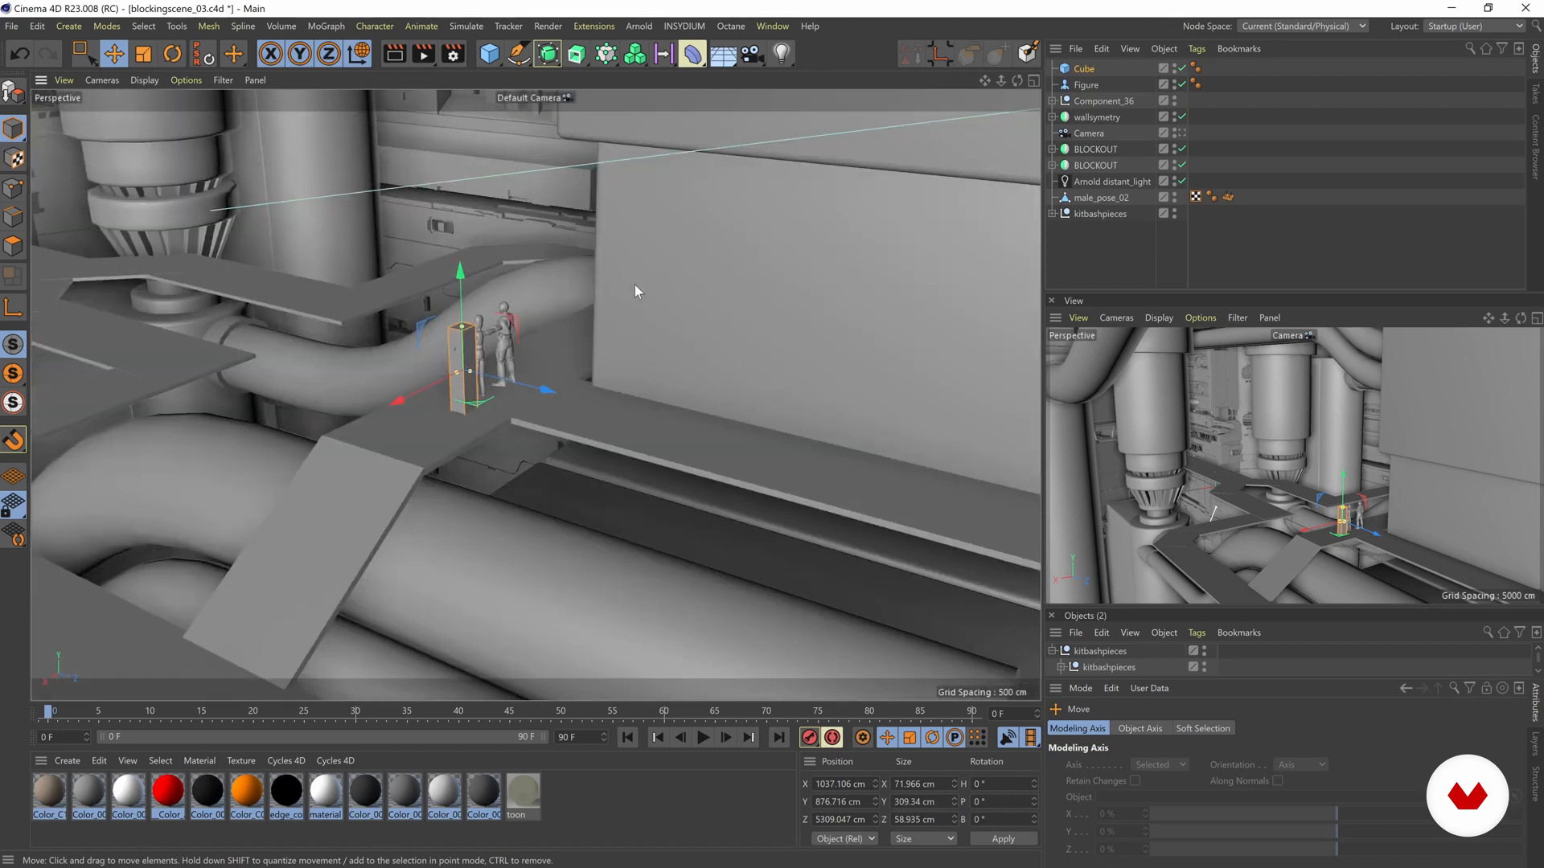
{"action": "left_click_drag", "start_coordinate": [413, 340], "coordinate": [123, 262], "text": "alt"}
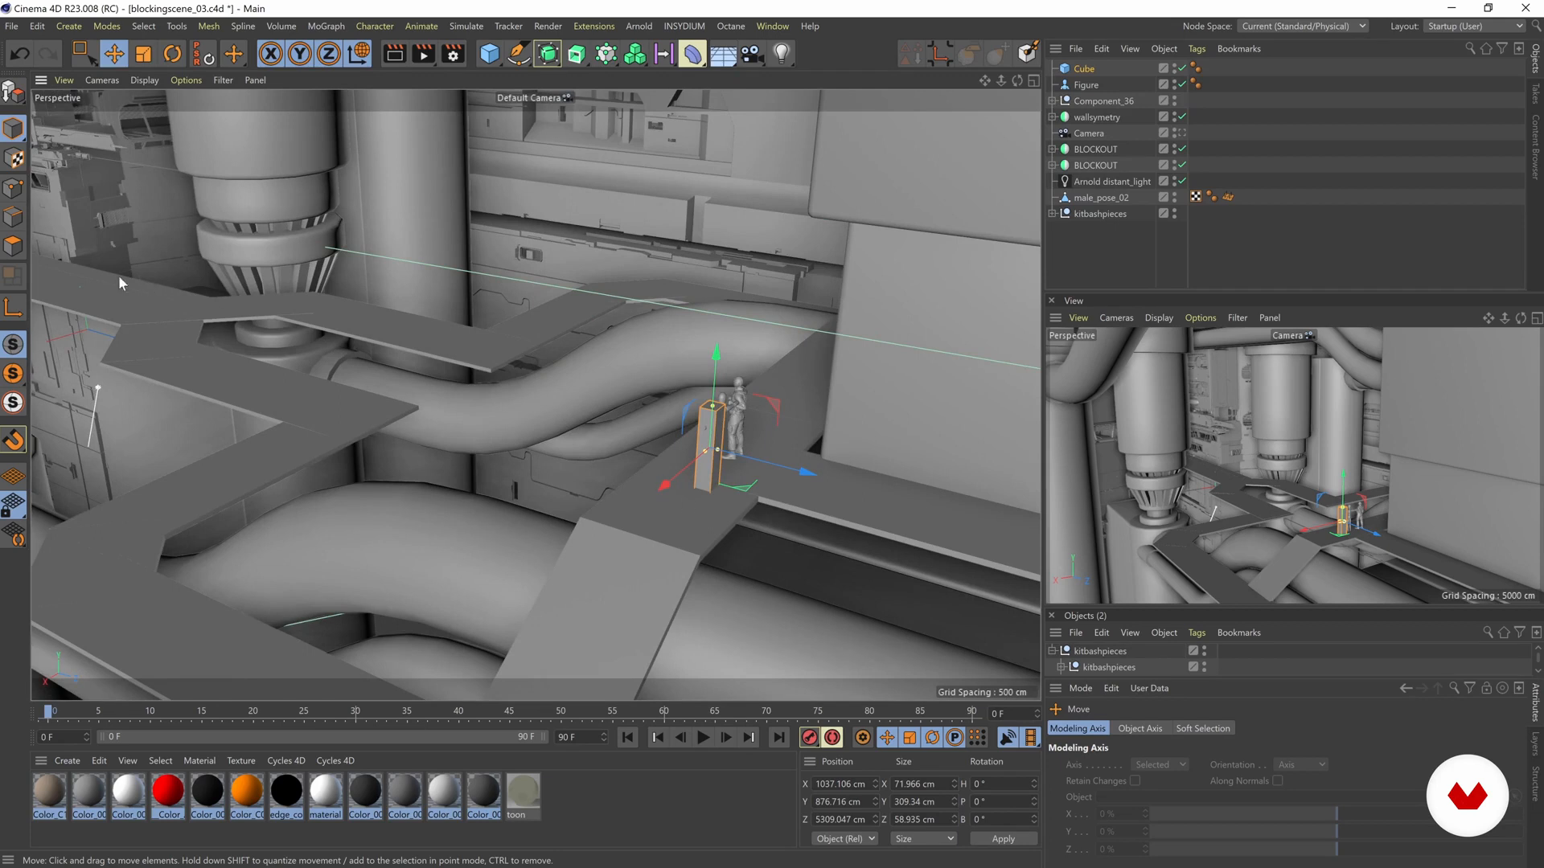
- Delete the reference Cube and the Figure primitive from the walkway
{"action": "left_click_drag", "start_coordinate": [664, 571], "coordinate": [567, 466], "text": "alt"}
{"action": "key", "text": "Delete"}
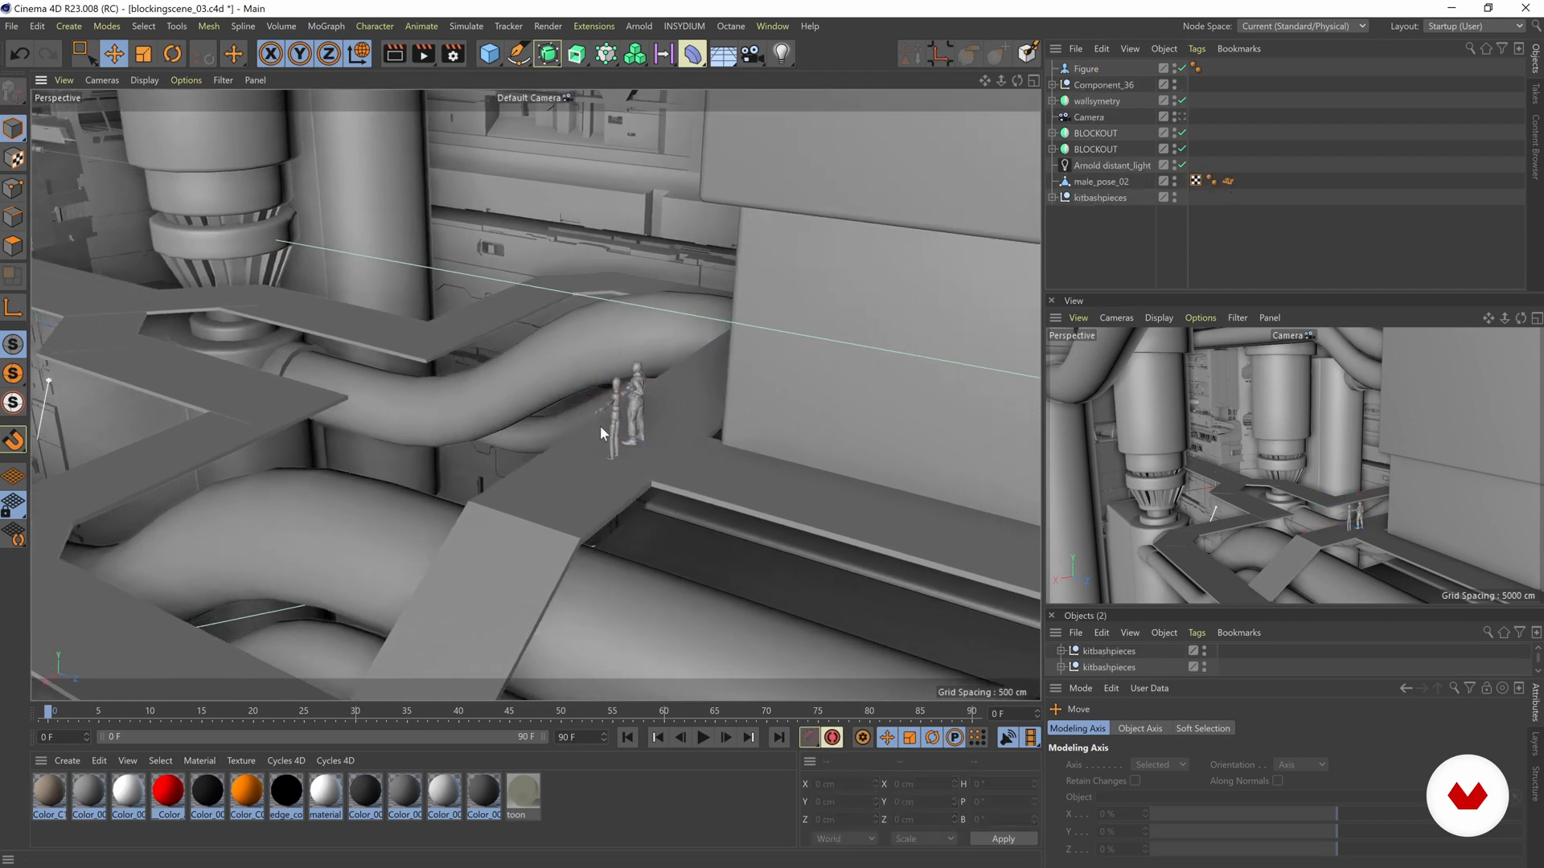
{"action": "left_click", "coordinate": [616, 403]}
{"action": "key", "text": "Delete"}
- Duplicate the male_pose_02 figure and move the copy to the far walkway at about X -14, Z -284 cm
{"action": "scroll", "coordinate": [648, 453], "scroll_direction": "up", "scroll_amount": 2}
{"action": "left_click", "coordinate": [641, 397]}
{"action": "left_click_drag", "start_coordinate": [641, 397], "coordinate": [528, 447], "text": "alt"}
{"action": "left_click_drag", "start_coordinate": [644, 518], "coordinate": [637, 476], "text": "alt"}
{"action": "left_click", "coordinate": [659, 473]}
{"action": "key", "text": "ctrl+z"}
{"action": "left_click_drag", "start_coordinate": [693, 489], "coordinate": [195, 184], "text": "ctrl"}
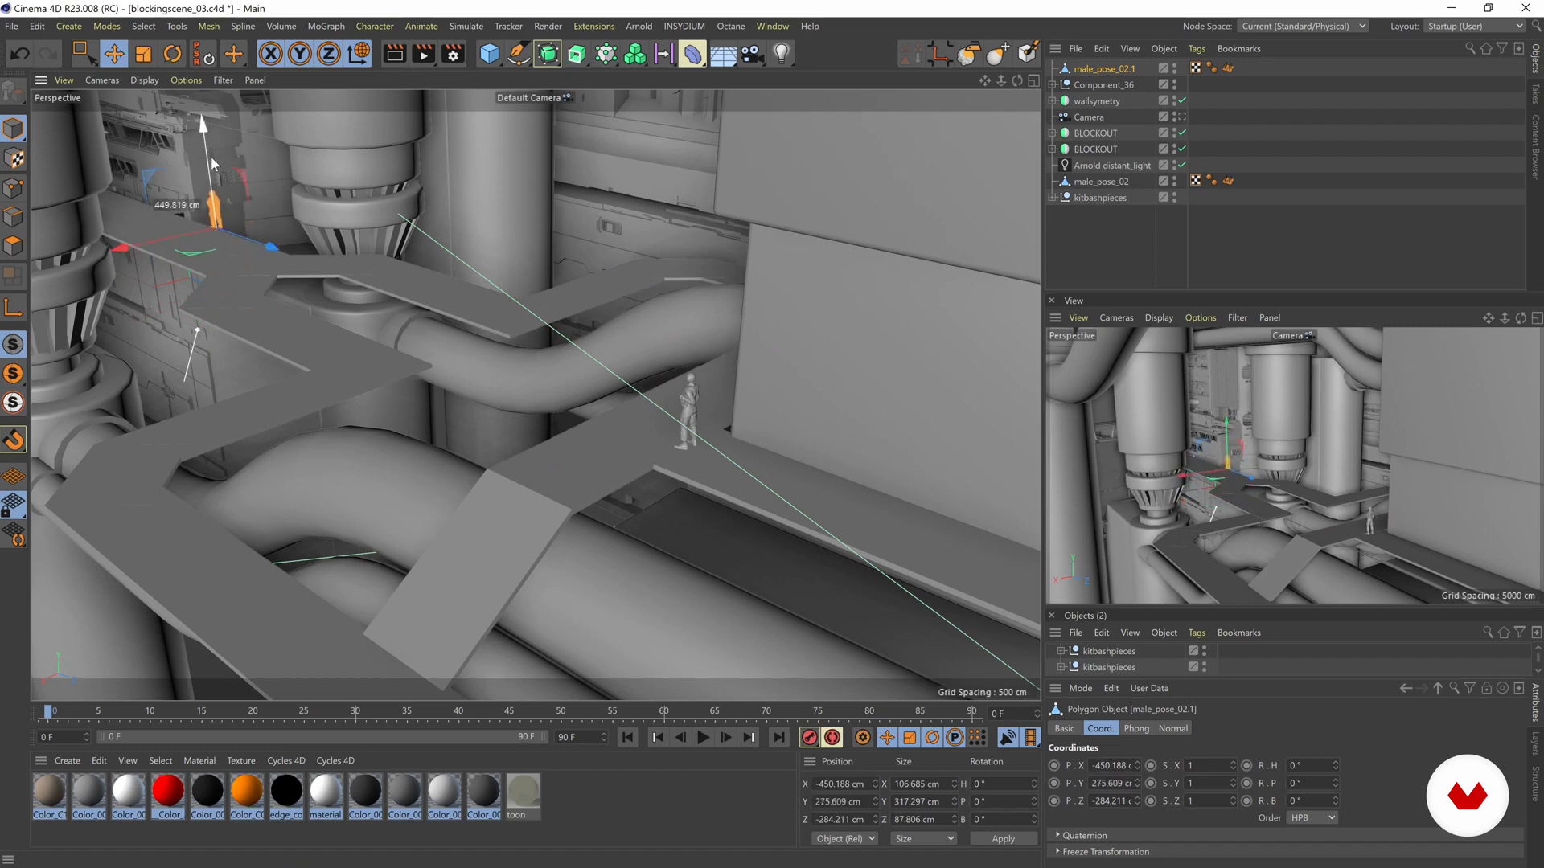
{"action": "left_click_drag", "start_coordinate": [96, 272], "coordinate": [93, 277]}
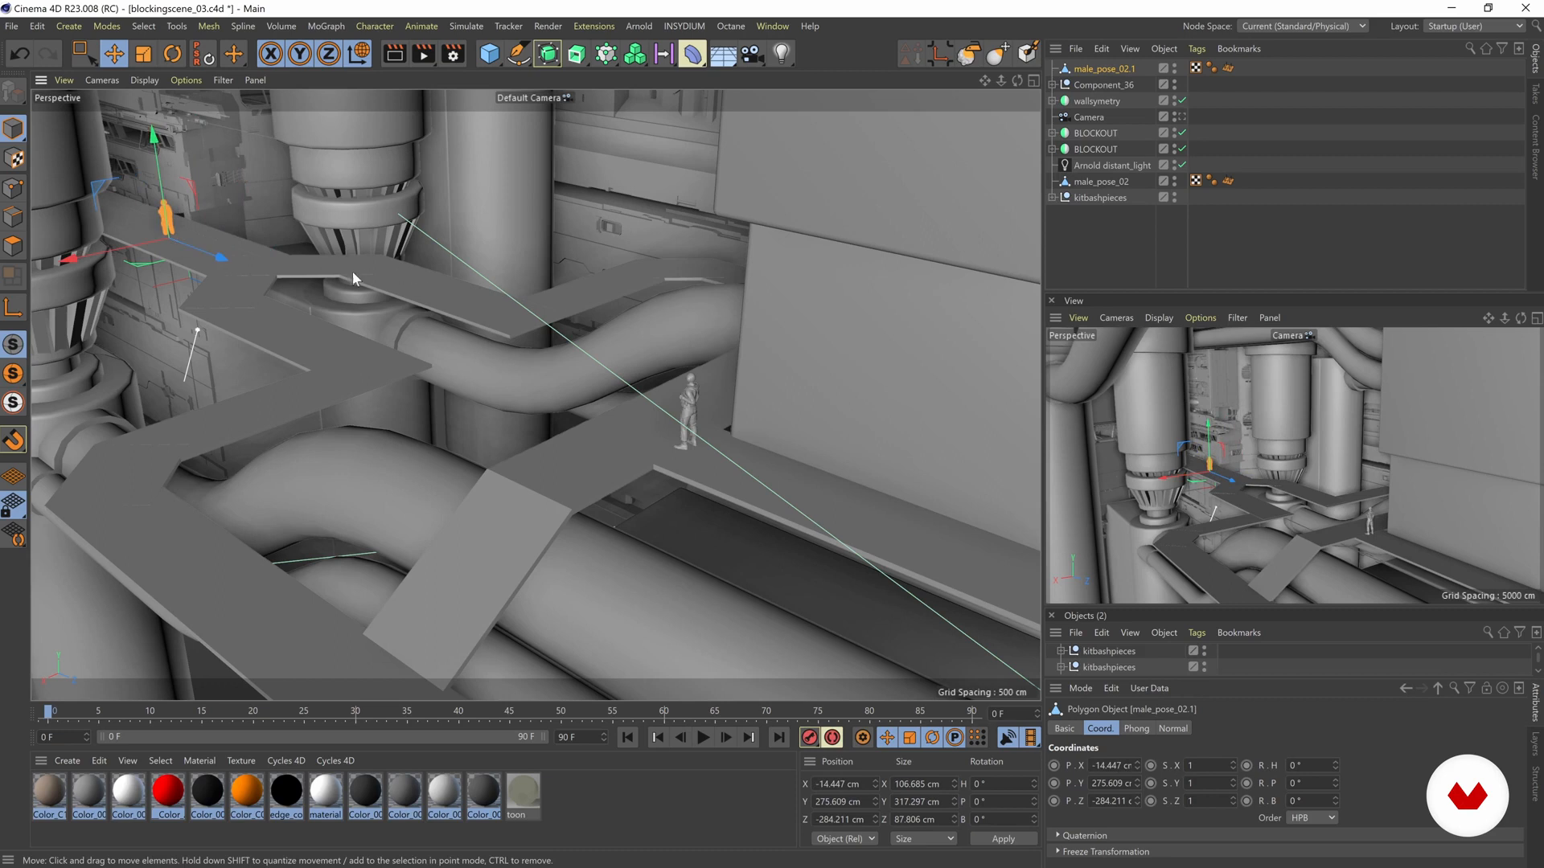
- Raise the copied figure to about Y 313 cm on the far walkway and rotate its heading to about 153°
{"action": "key", "text": "o"}
{"action": "left_click_drag", "start_coordinate": [518, 482], "coordinate": [520, 438]}
{"action": "right_click_drag", "start_coordinate": [596, 486], "coordinate": [310, 443], "text": "alt"}
{"action": "right_click_drag", "start_coordinate": [693, 464], "coordinate": [137, 386], "text": "alt"}
{"action": "left_click_drag", "start_coordinate": [710, 376], "coordinate": [321, 388], "text": "alt"}
{"action": "key", "text": "r"}
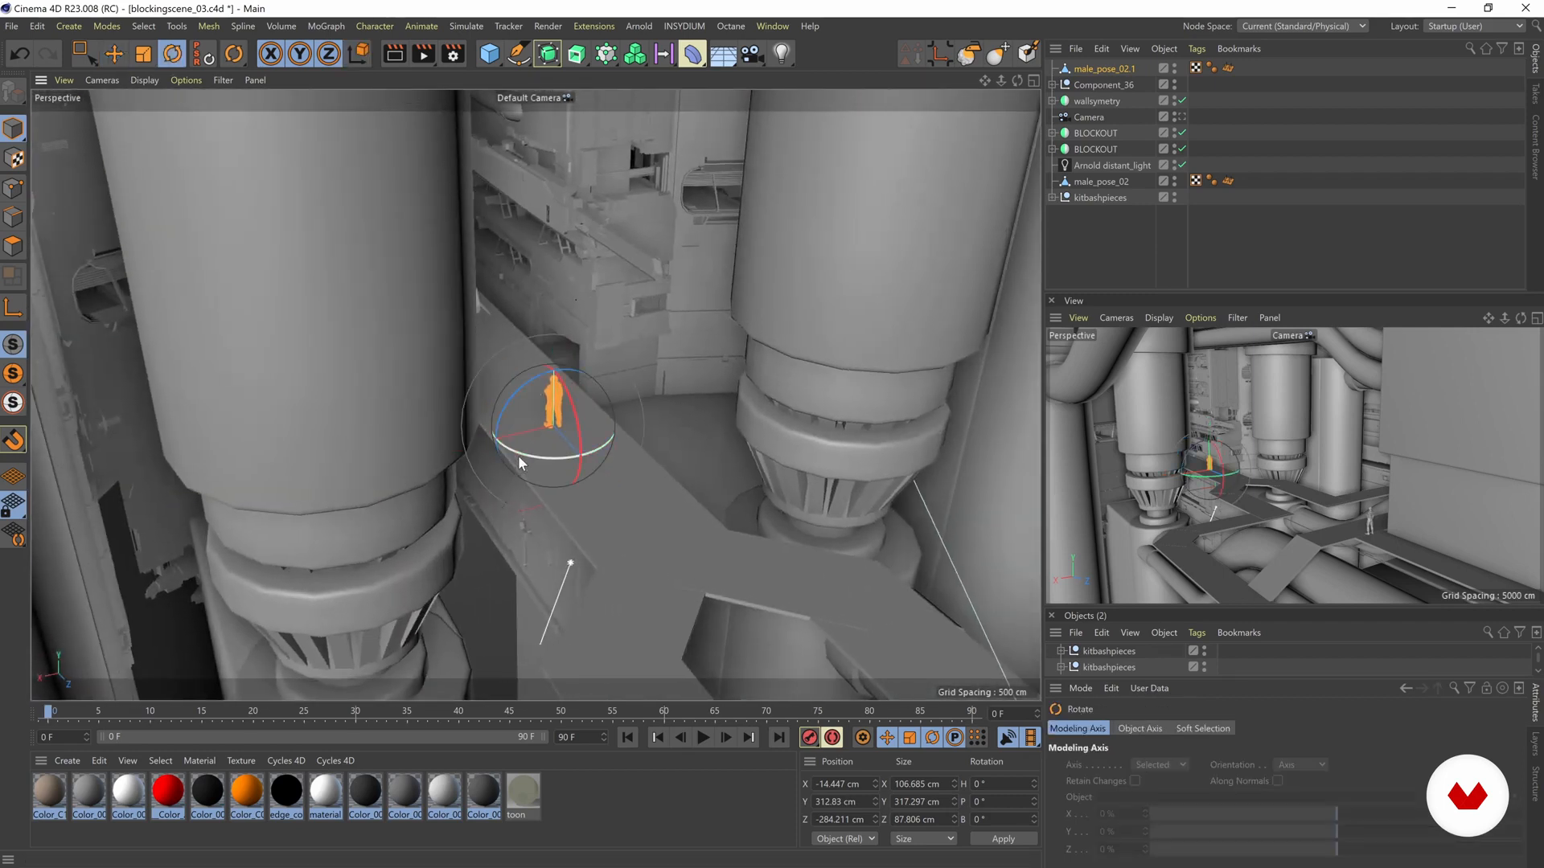
{"action": "left_click_drag", "start_coordinate": [743, 380], "coordinate": [727, 346]}
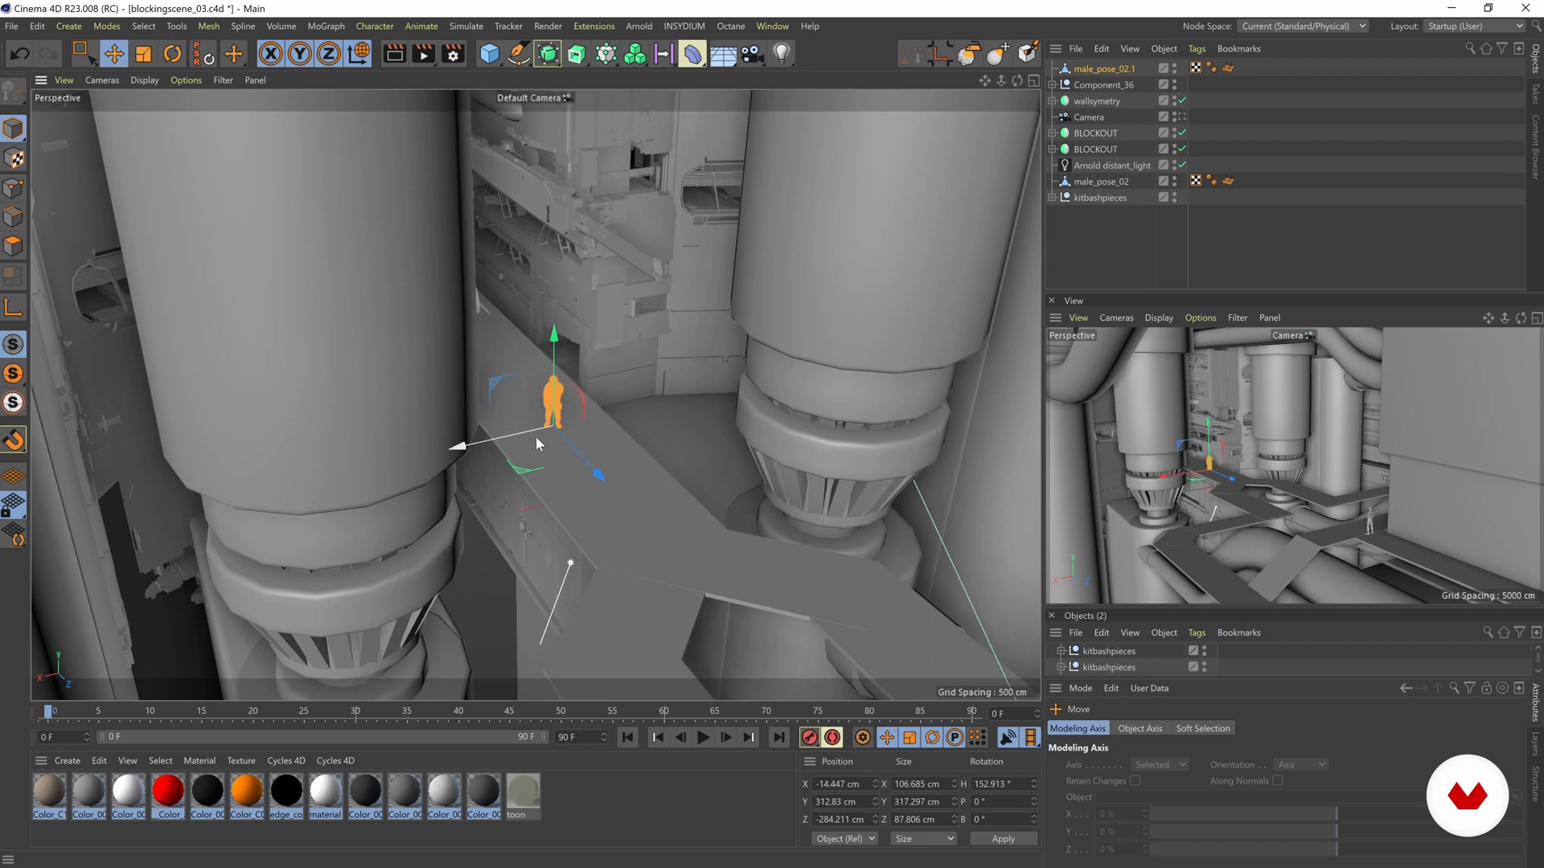
- Move the copied figure farther back along the walkway to about X -141, Z -821 cm
{"action": "left_click_drag", "start_coordinate": [521, 477], "coordinate": [482, 408]}
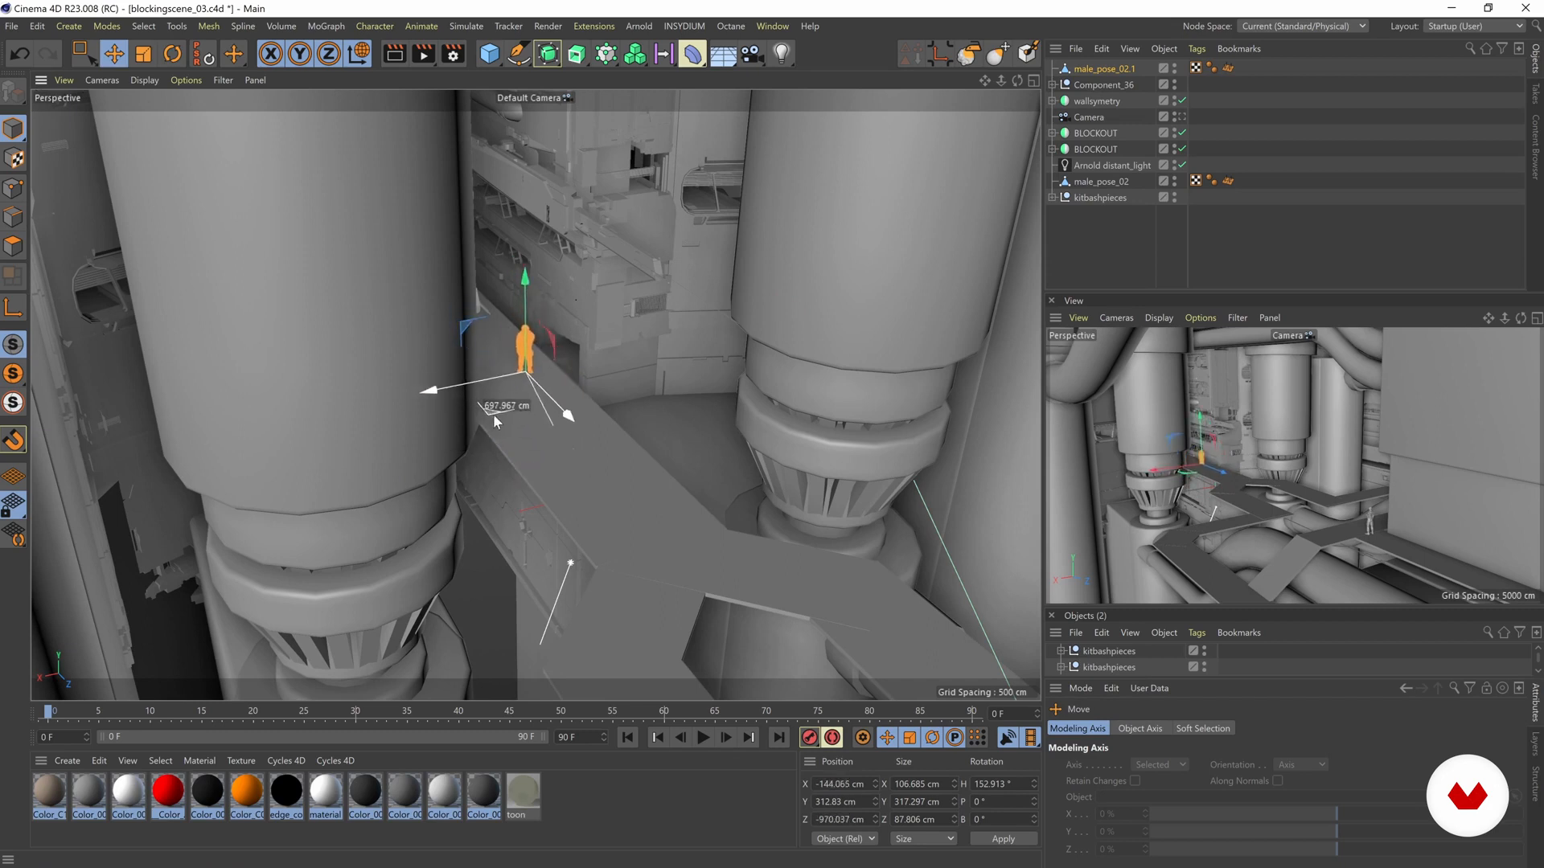
{"action": "scroll", "coordinate": [686, 493], "scroll_direction": "down", "scroll_amount": 3}
{"action": "middle_click_drag", "start_coordinate": [631, 490], "coordinate": [606, 387], "text": "alt"}
{"action": "scroll", "coordinate": [606, 387], "scroll_direction": "down", "scroll_amount": 2}
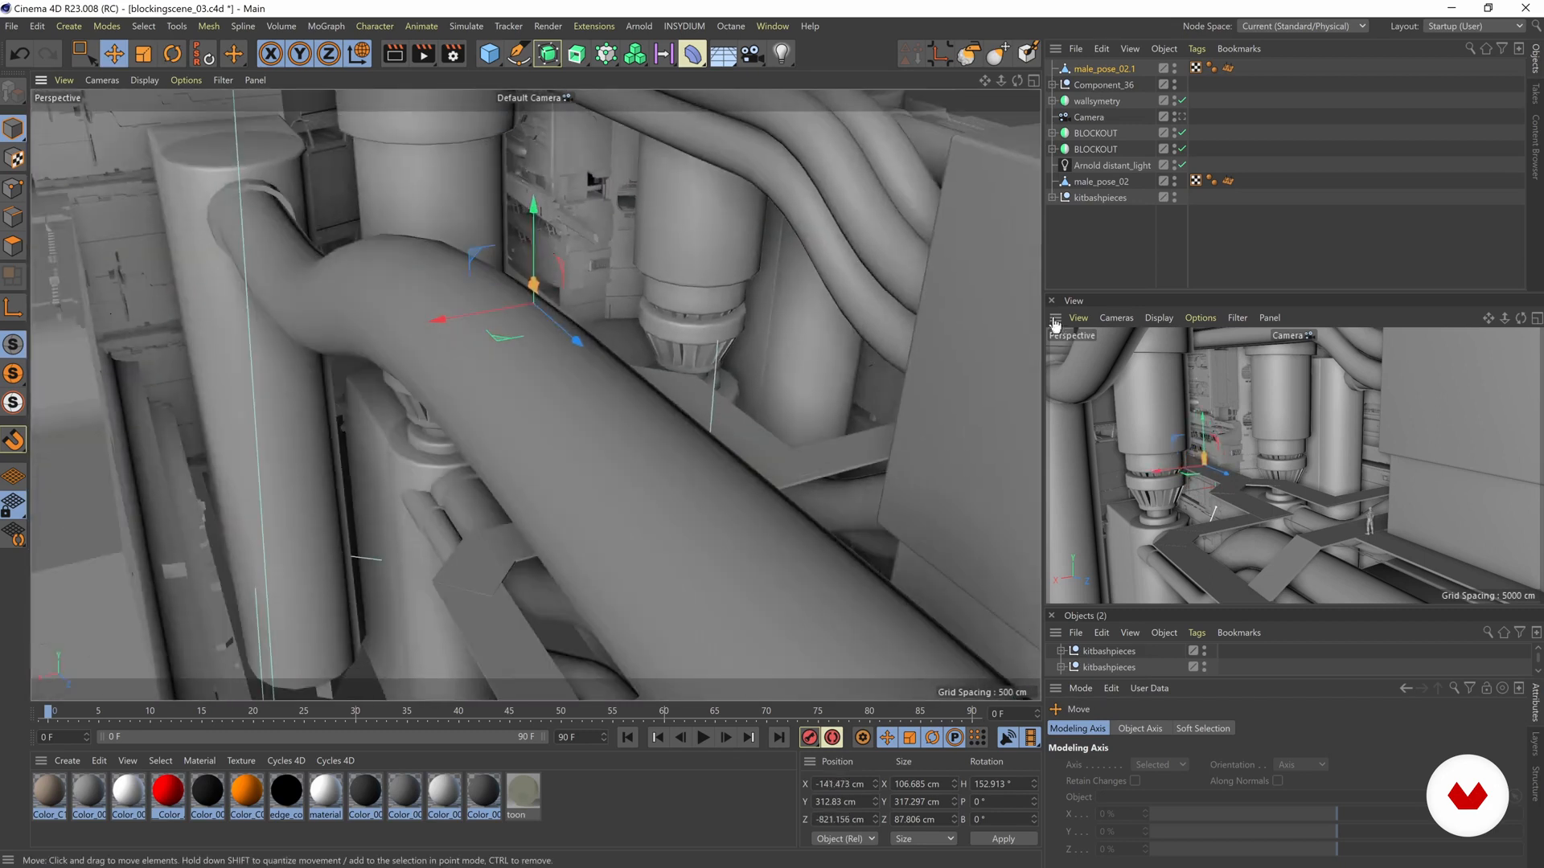
- Check both figures through the scene Camera, clear the selection and return to the default camera
{"action": "left_click", "coordinate": [1180, 118]}
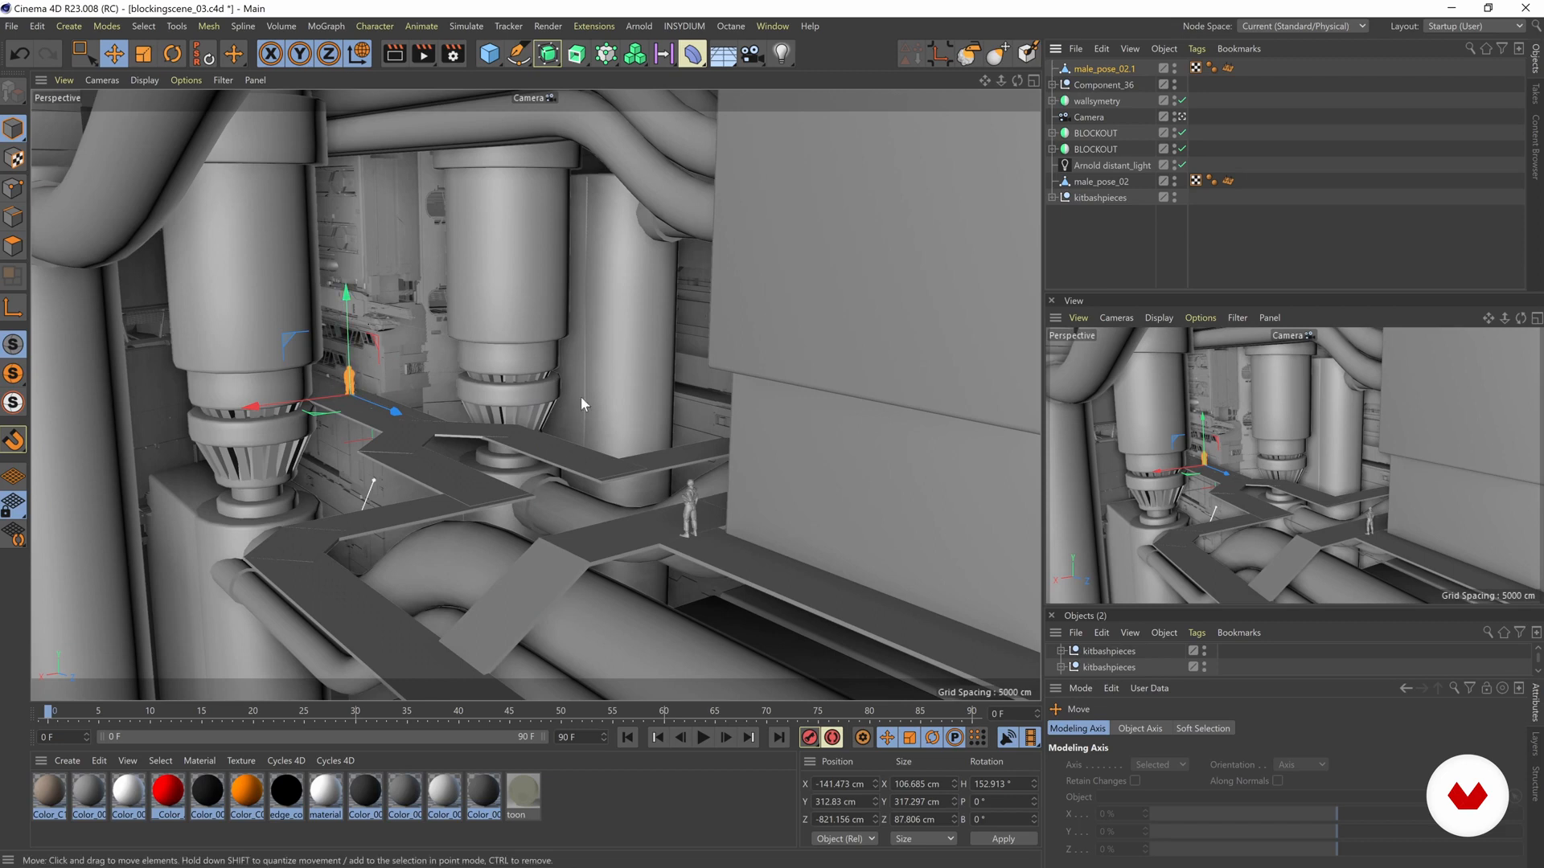
{"action": "left_click", "coordinate": [1113, 263]}
{"action": "left_click", "coordinate": [1182, 117]}
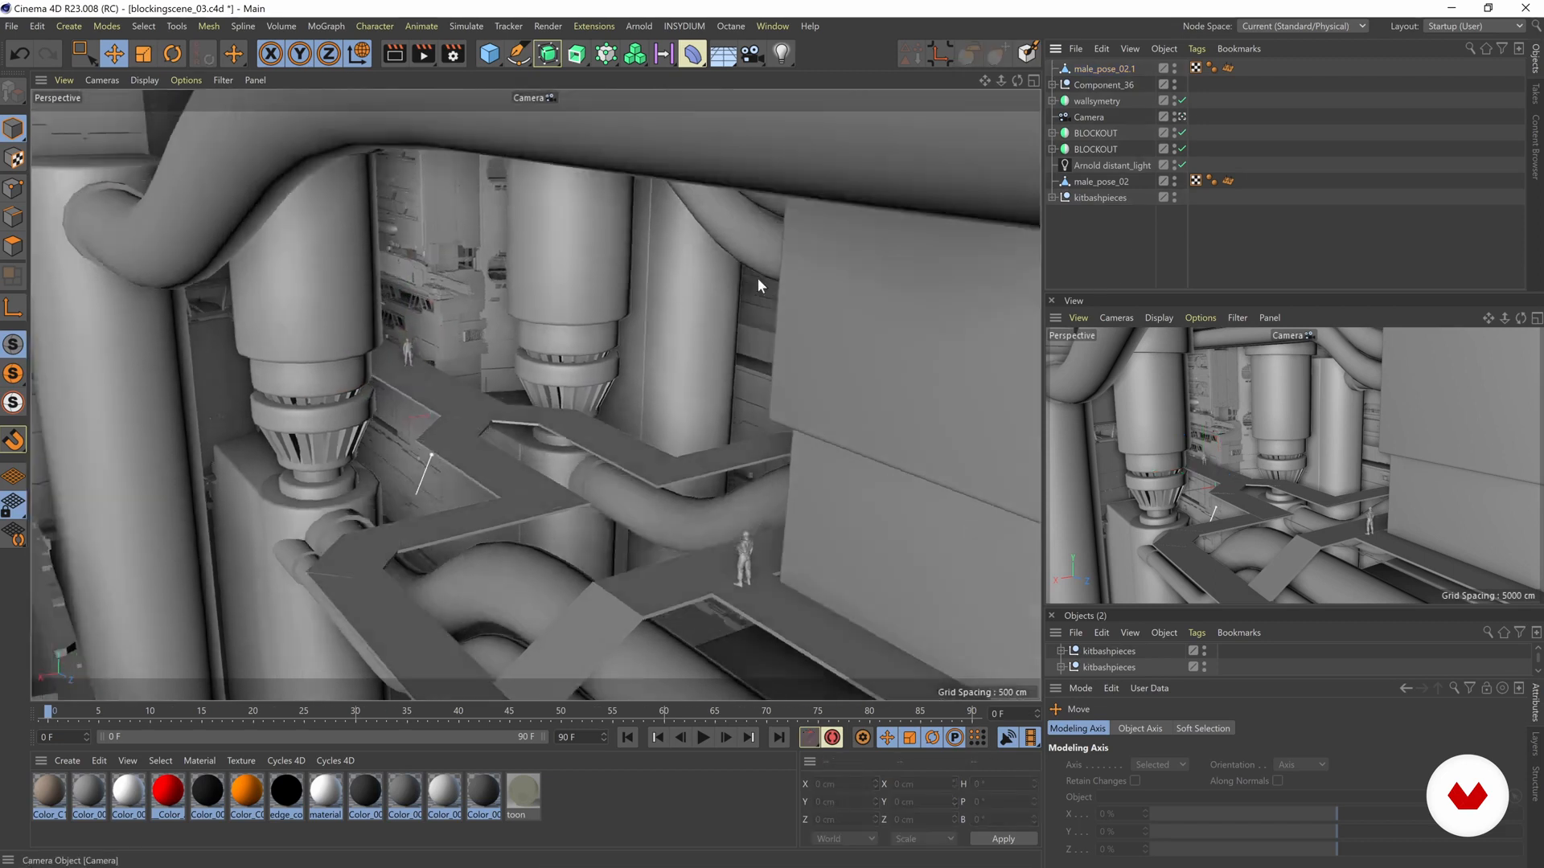
- Examine the kitbash pieces laid out beside the scene and the separate door panel up close
{"action": "left_click_drag", "start_coordinate": [758, 278], "coordinate": [702, 341], "text": "alt"}
{"action": "right_click_drag", "start_coordinate": [701, 340], "coordinate": [521, 384], "text": "alt"}
{"action": "middle_click_drag", "start_coordinate": [521, 385], "coordinate": [470, 320], "text": "alt"}
{"action": "left_click_drag", "start_coordinate": [470, 320], "coordinate": [501, 361], "text": "alt"}
{"action": "middle_click_drag", "start_coordinate": [536, 394], "coordinate": [781, 303], "text": "alt"}
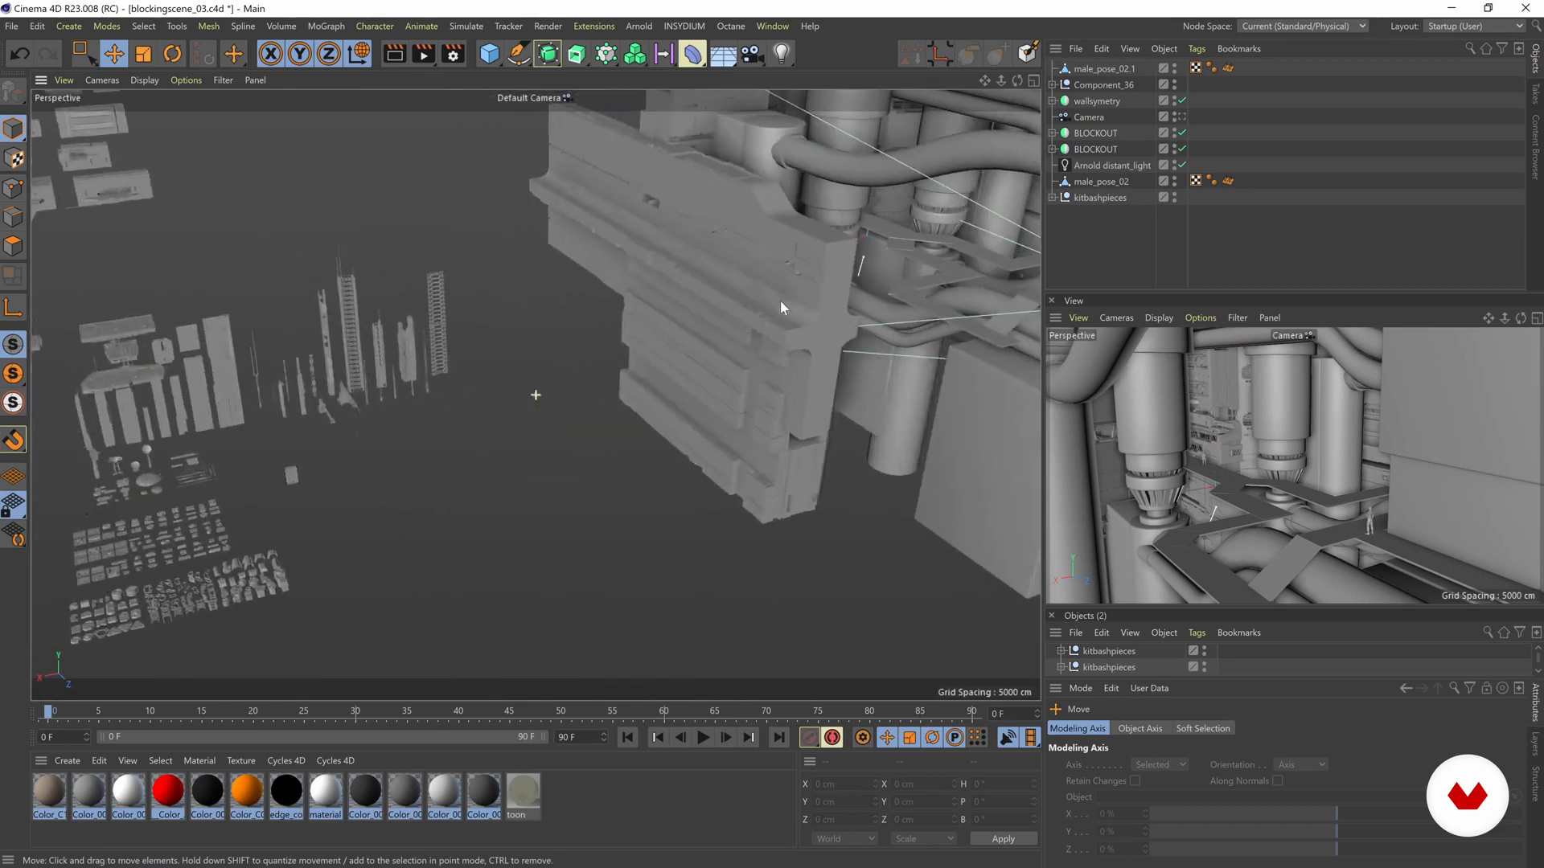
{"action": "right_click_drag", "start_coordinate": [300, 475], "coordinate": [532, 461], "text": "alt"}
{"action": "middle_click_drag", "start_coordinate": [328, 451], "coordinate": [461, 410], "text": "alt"}
{"action": "left_click_drag", "start_coordinate": [412, 420], "coordinate": [478, 587], "text": "alt"}
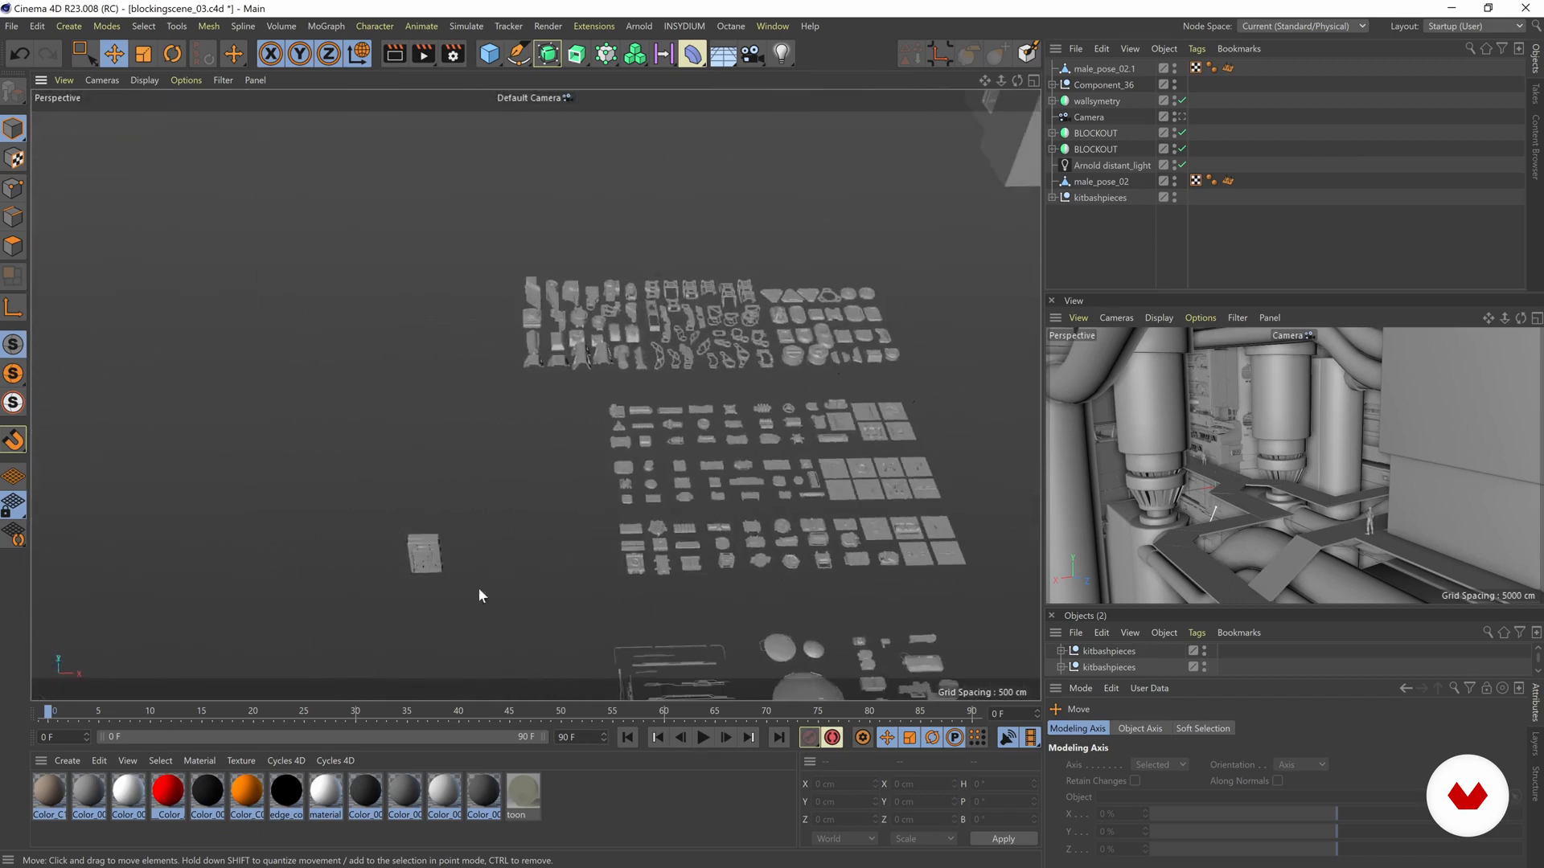
{"action": "right_click_drag", "start_coordinate": [444, 508], "coordinate": [770, 486], "text": "alt"}
{"action": "left_click_drag", "start_coordinate": [541, 489], "coordinate": [445, 489], "text": "alt"}
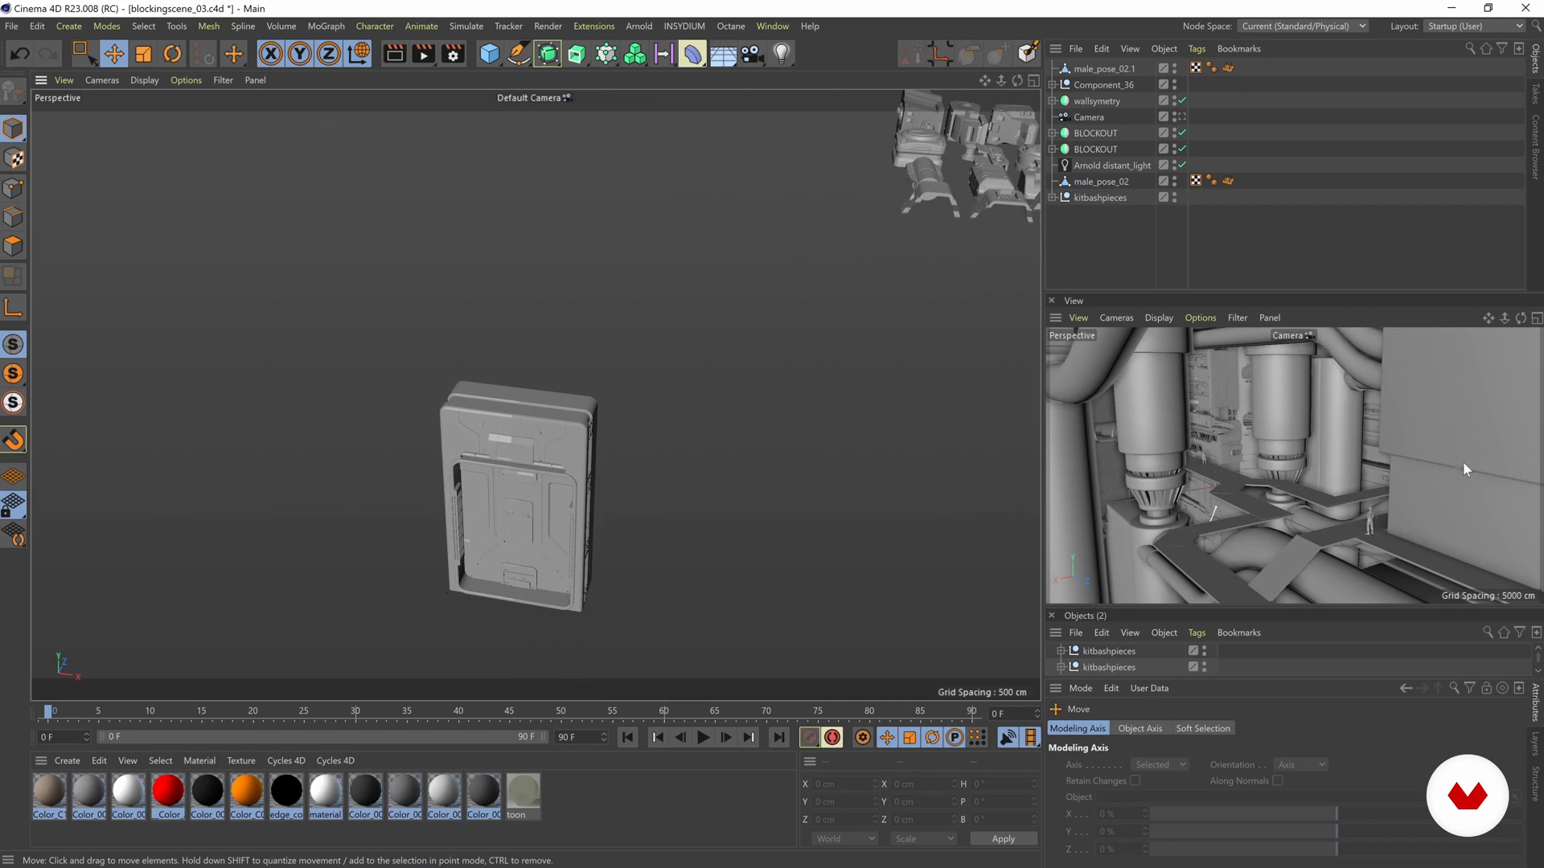
{"action": "left_click_drag", "start_coordinate": [566, 439], "coordinate": [489, 432], "text": "alt"}
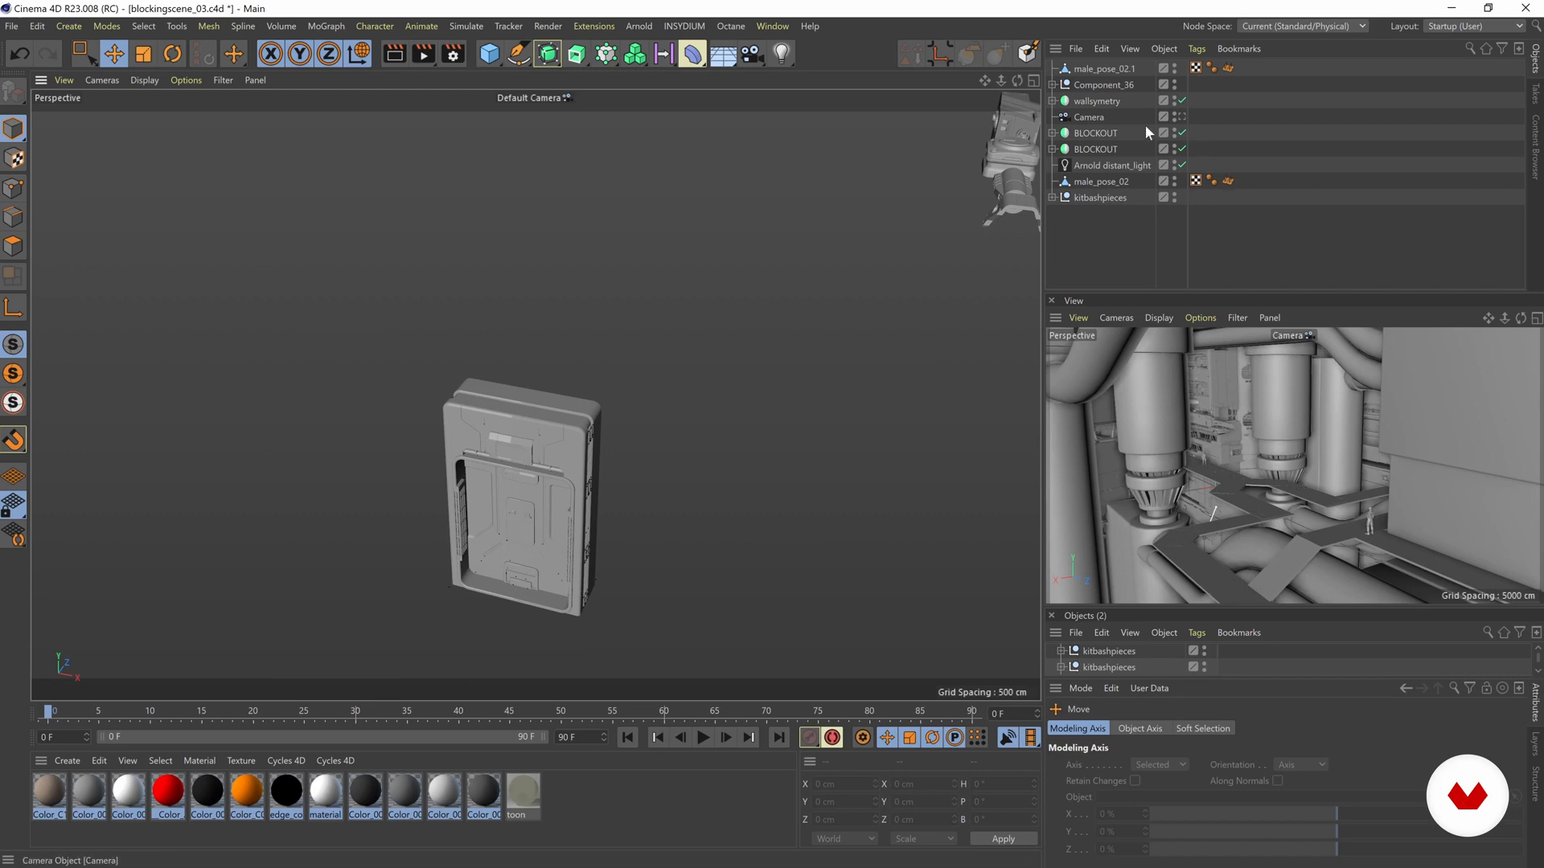
- Select Component_36 and inspect its recessed door and individual parts up close
{"action": "left_click", "coordinate": [566, 436]}
{"action": "left_click", "coordinate": [1106, 86]}
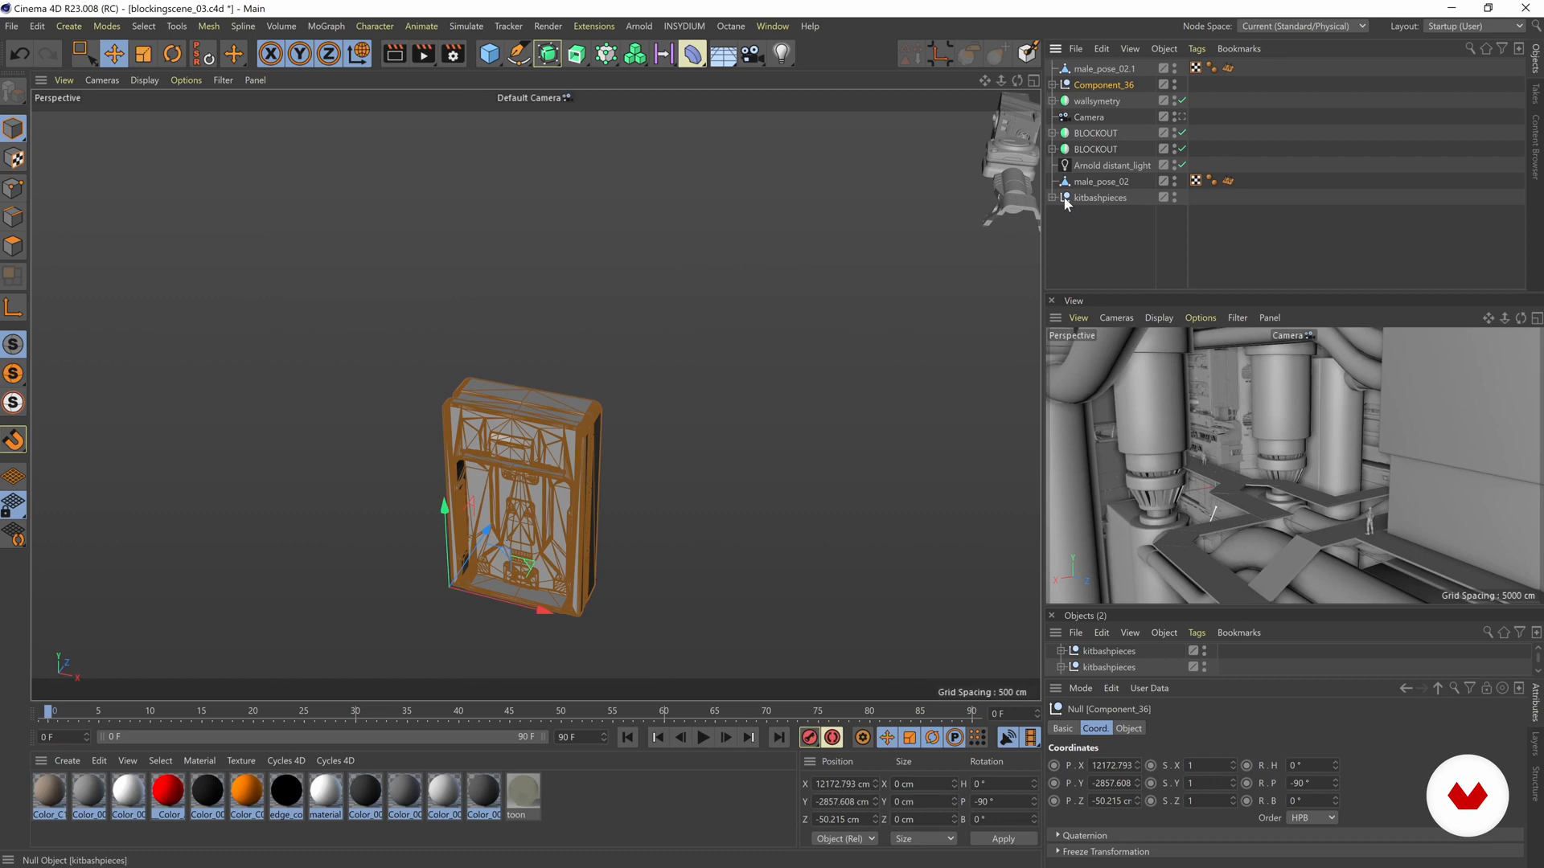
{"action": "left_click_drag", "start_coordinate": [509, 426], "coordinate": [521, 425], "text": "alt"}
{"action": "left_click", "coordinate": [471, 478]}
{"action": "right_click_drag", "start_coordinate": [471, 478], "coordinate": [674, 475], "text": "alt"}
{"action": "middle_click_drag", "start_coordinate": [568, 499], "coordinate": [523, 284], "text": "alt"}
{"action": "left_click", "coordinate": [593, 381]}
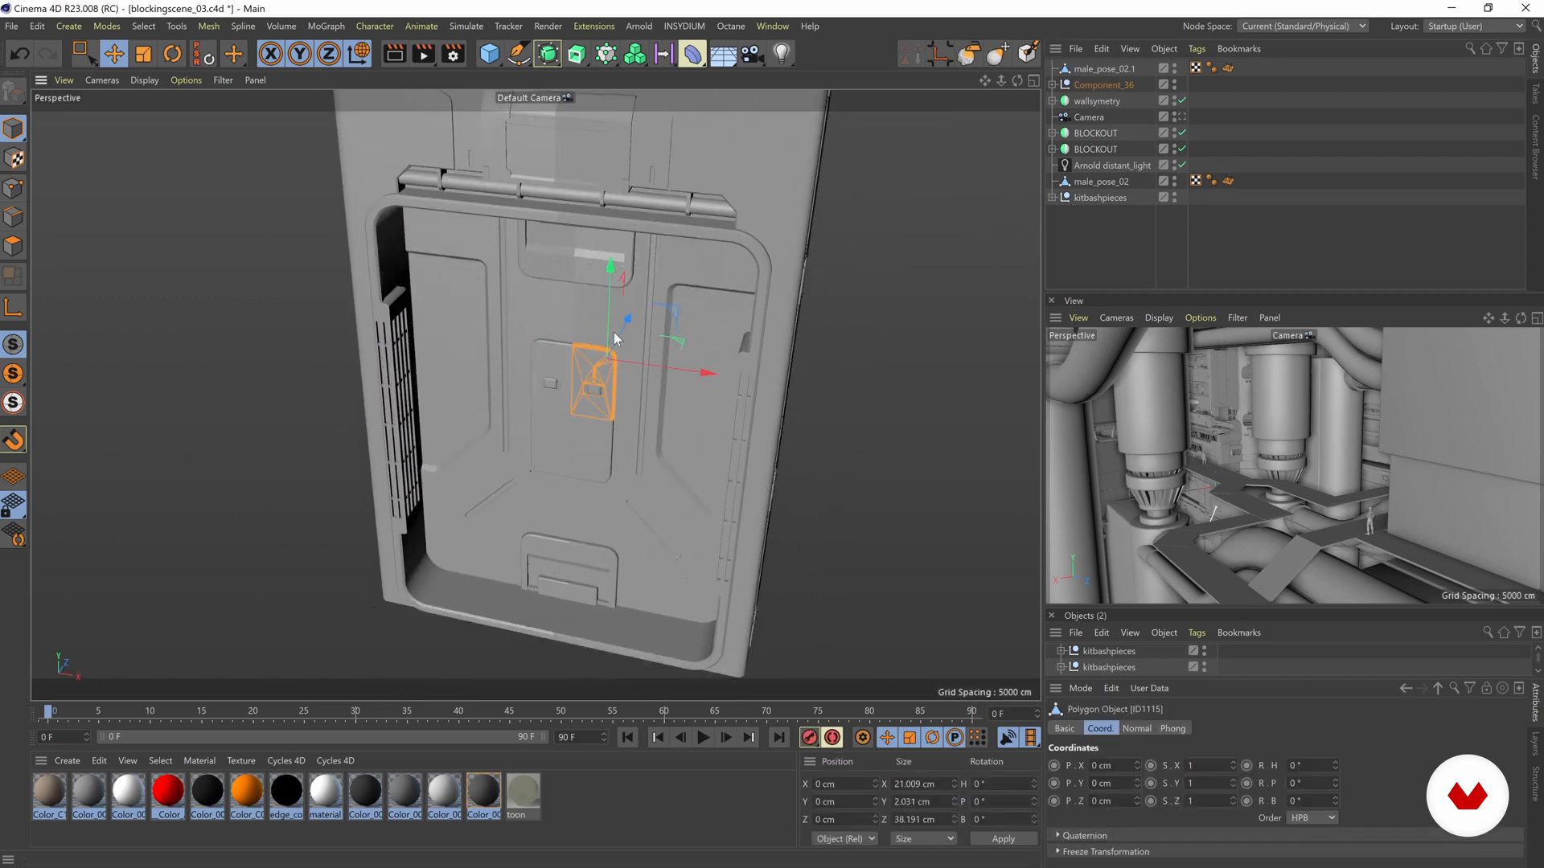
{"action": "left_click", "coordinate": [538, 262]}
{"action": "left_click", "coordinate": [238, 289]}
{"action": "left_click", "coordinate": [394, 334]}
{"action": "right_click_drag", "start_coordinate": [461, 383], "coordinate": [306, 354], "text": "alt"}
{"action": "left_click", "coordinate": [305, 354]}
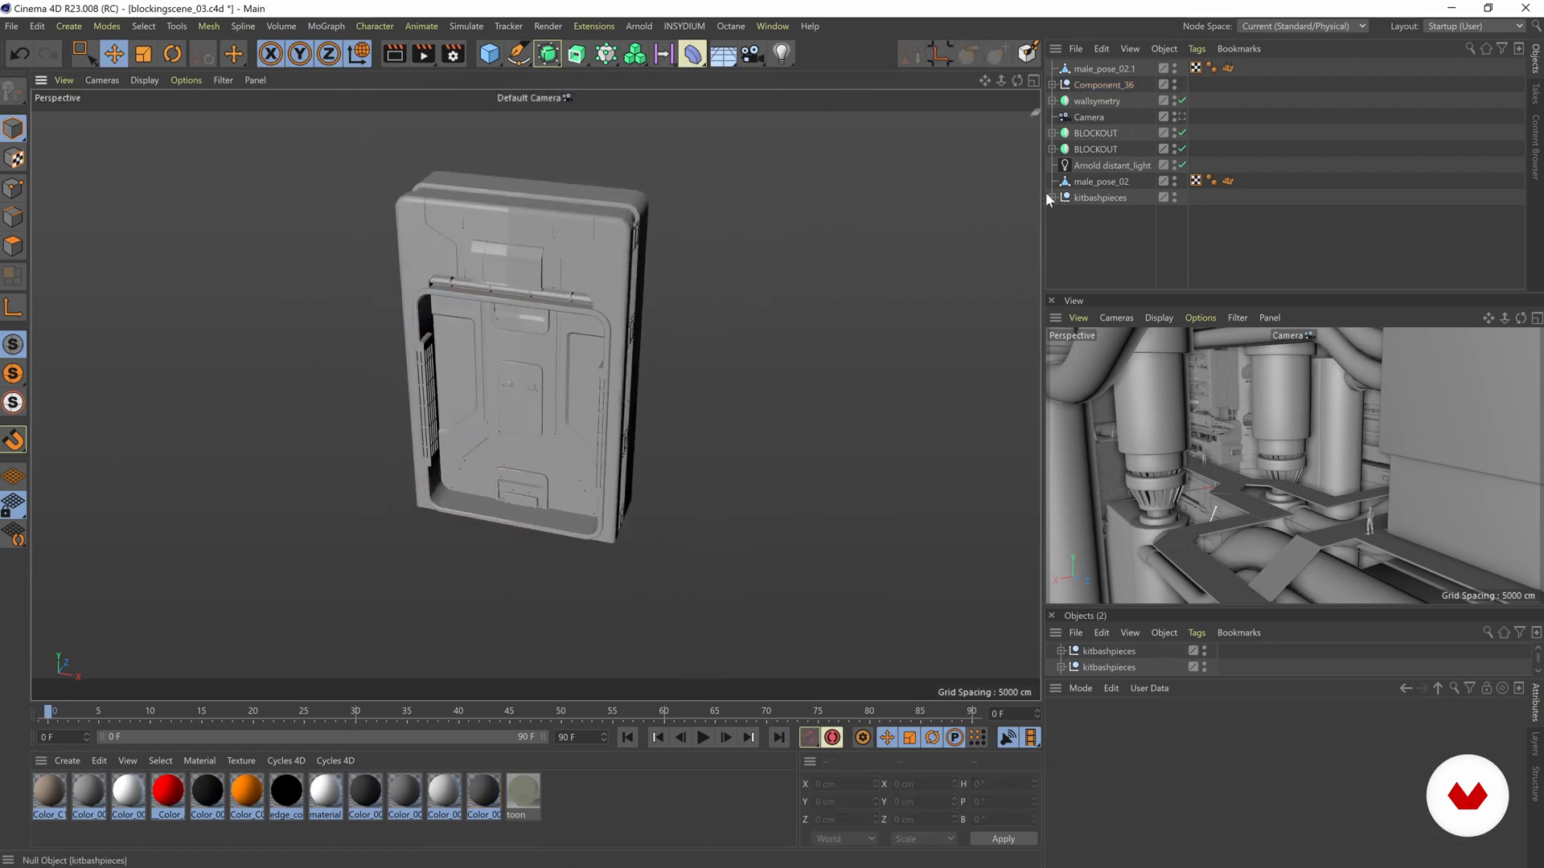
{"action": "right_click_drag", "start_coordinate": [567, 295], "coordinate": [485, 214], "text": "alt"}
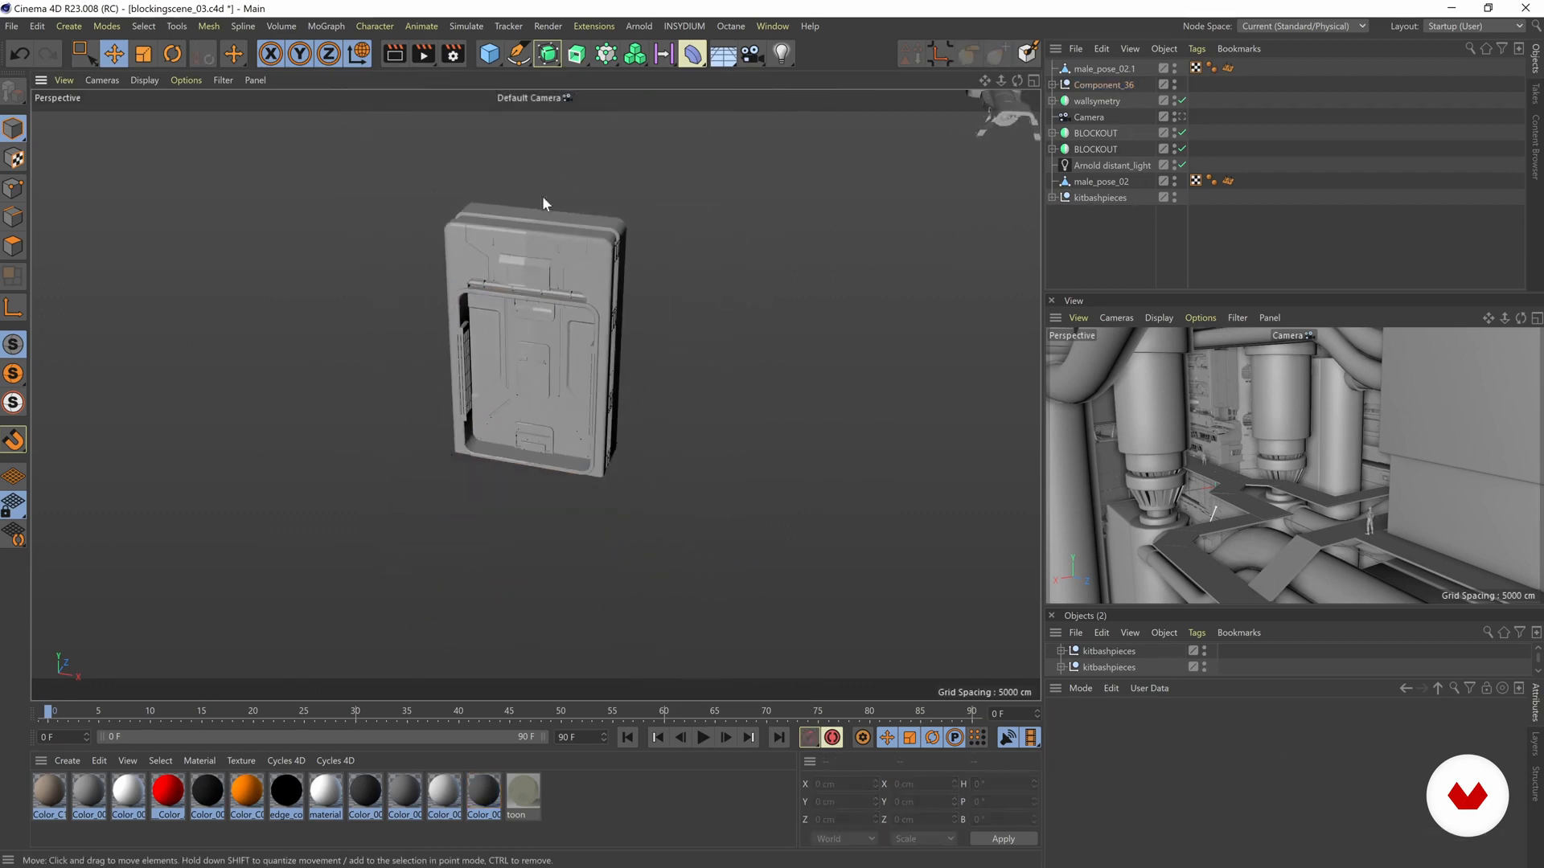
- Enable snapping and move Component_36 onto the walkway near male_pose_02, at about X 571, Y 675, Z 5584 cm
{"action": "left_click", "coordinate": [1087, 87]}
{"action": "left_click_drag", "start_coordinate": [567, 355], "coordinate": [266, 426], "text": "alt"}
{"action": "right_click_drag", "start_coordinate": [458, 362], "coordinate": [322, 273], "text": "alt"}
{"action": "left_click_drag", "start_coordinate": [610, 325], "coordinate": [748, 369], "text": "alt"}
{"action": "right_click_drag", "start_coordinate": [748, 368], "coordinate": [755, 331], "text": "alt"}
{"action": "middle_click_drag", "start_coordinate": [755, 331], "coordinate": [539, 340], "text": "alt"}
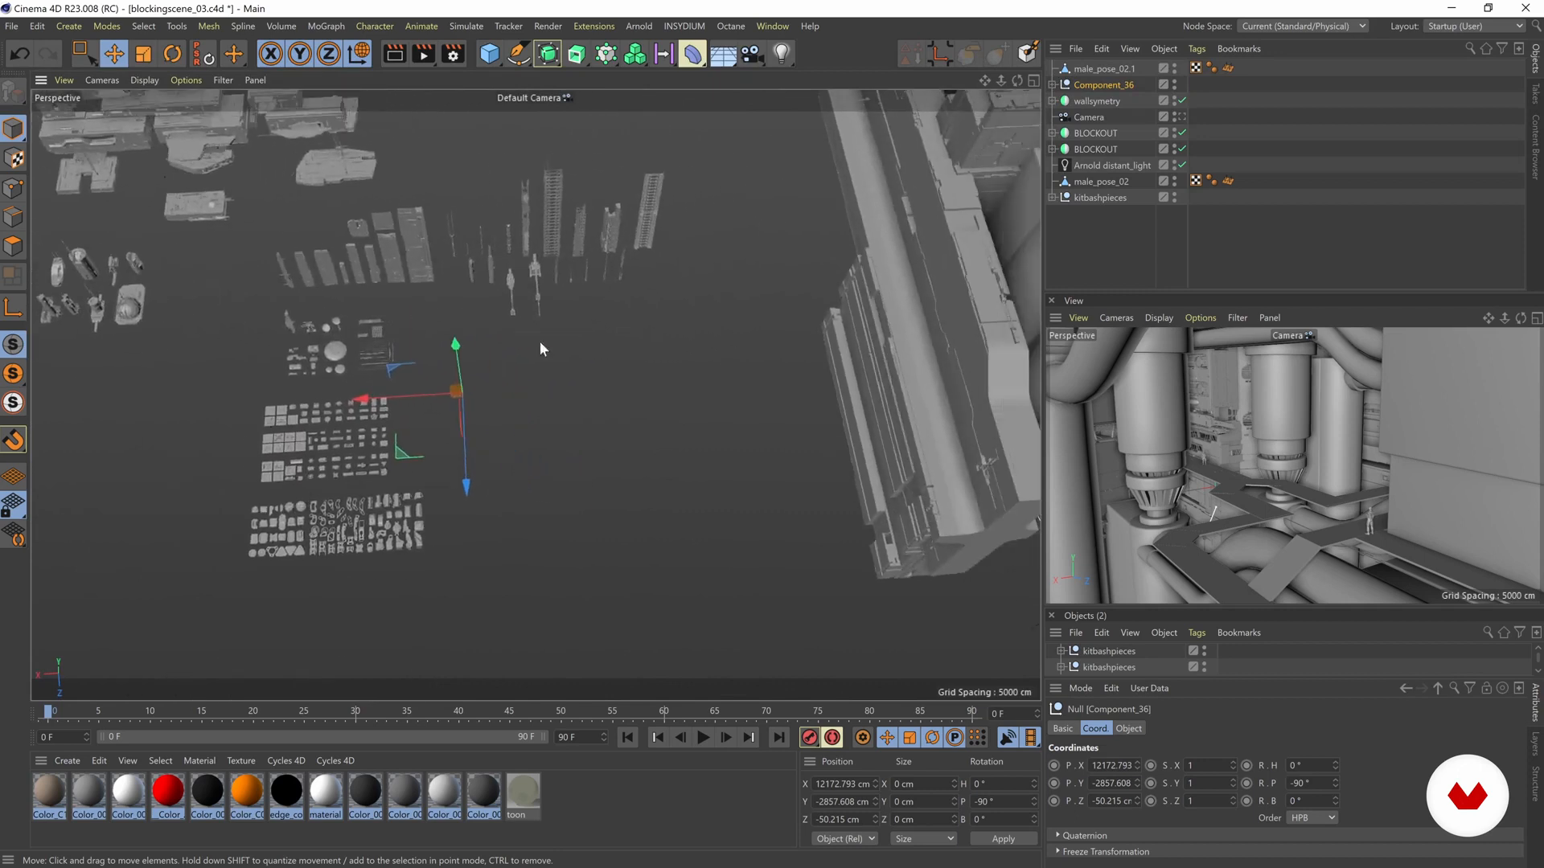
{"action": "left_click_drag", "start_coordinate": [539, 341], "coordinate": [875, 374], "text": "alt"}
{"action": "middle_click_drag", "start_coordinate": [875, 374], "coordinate": [678, 362], "text": "alt"}
{"action": "right_click_drag", "start_coordinate": [677, 362], "coordinate": [567, 388], "text": "alt"}
{"action": "middle_click_drag", "start_coordinate": [519, 392], "coordinate": [544, 374], "text": "alt"}
{"action": "right_click_drag", "start_coordinate": [543, 374], "coordinate": [518, 381], "text": "alt"}
{"action": "middle_click_drag", "start_coordinate": [228, 432], "coordinate": [260, 404], "text": "alt"}
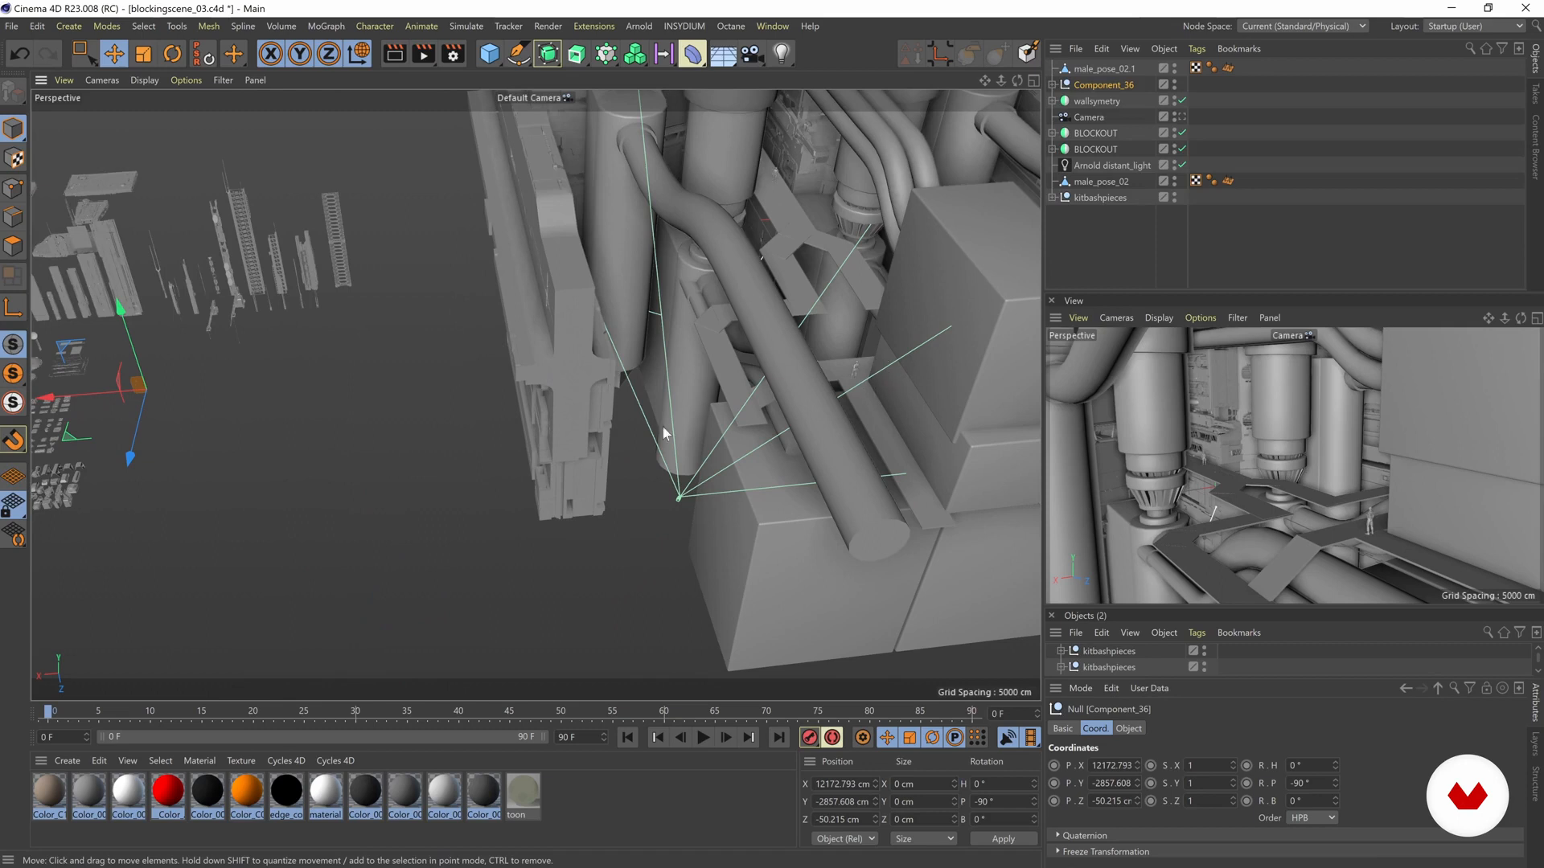
{"action": "left_click", "coordinate": [15, 441]}
{"action": "left_click_drag", "start_coordinate": [860, 393], "coordinate": [870, 390]}
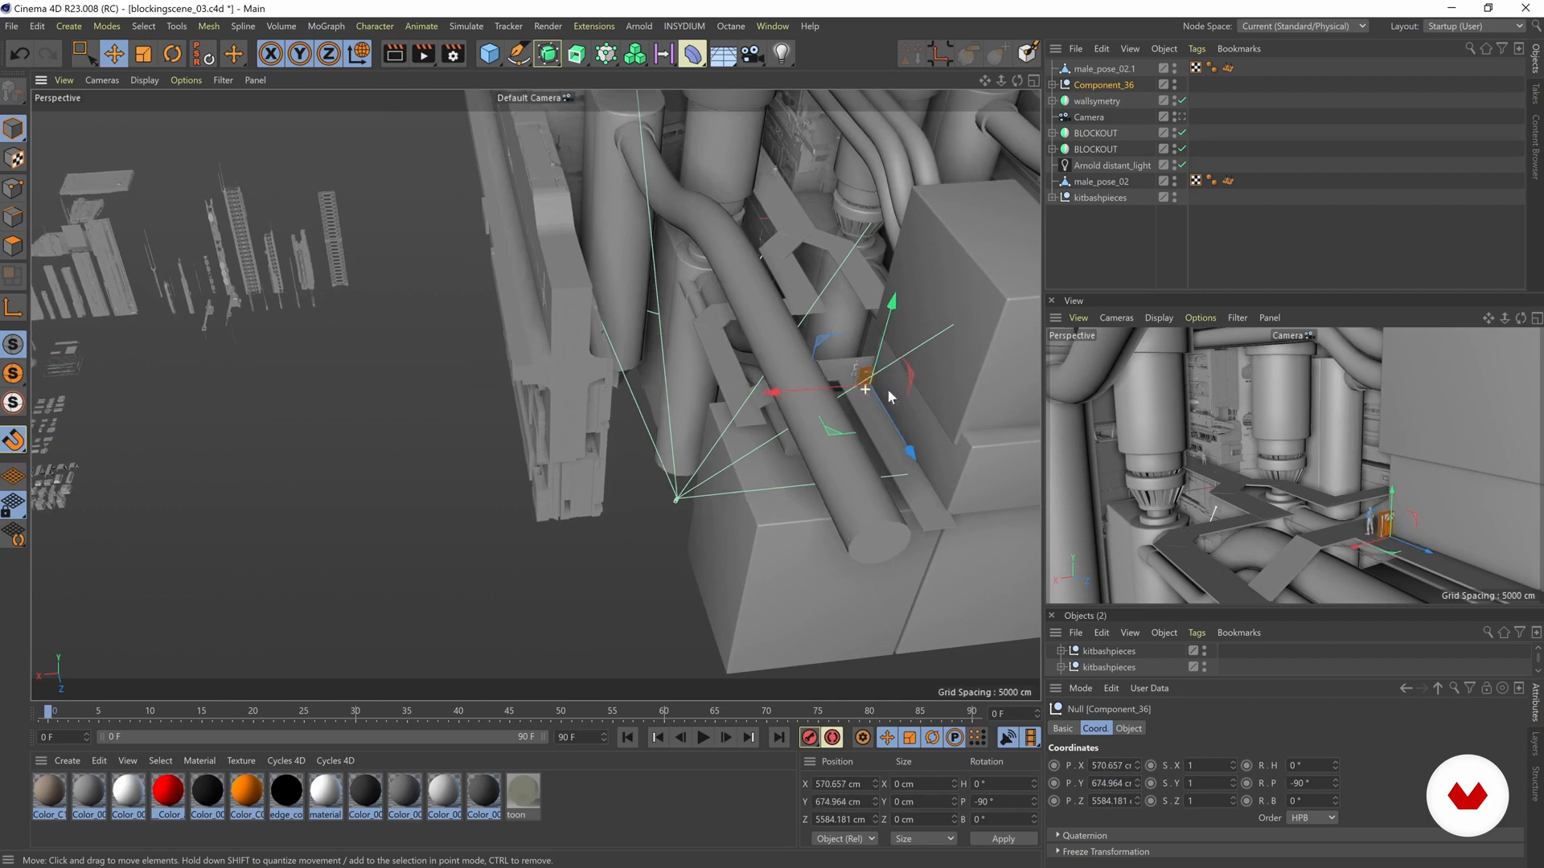
- Lift Component_36 toward the walkway surface beside the male_pose_02 figure
{"action": "scroll", "coordinate": [837, 389], "scroll_direction": "up", "scroll_amount": 10}
{"action": "left_click_drag", "start_coordinate": [715, 377], "coordinate": [812, 382], "text": "alt"}
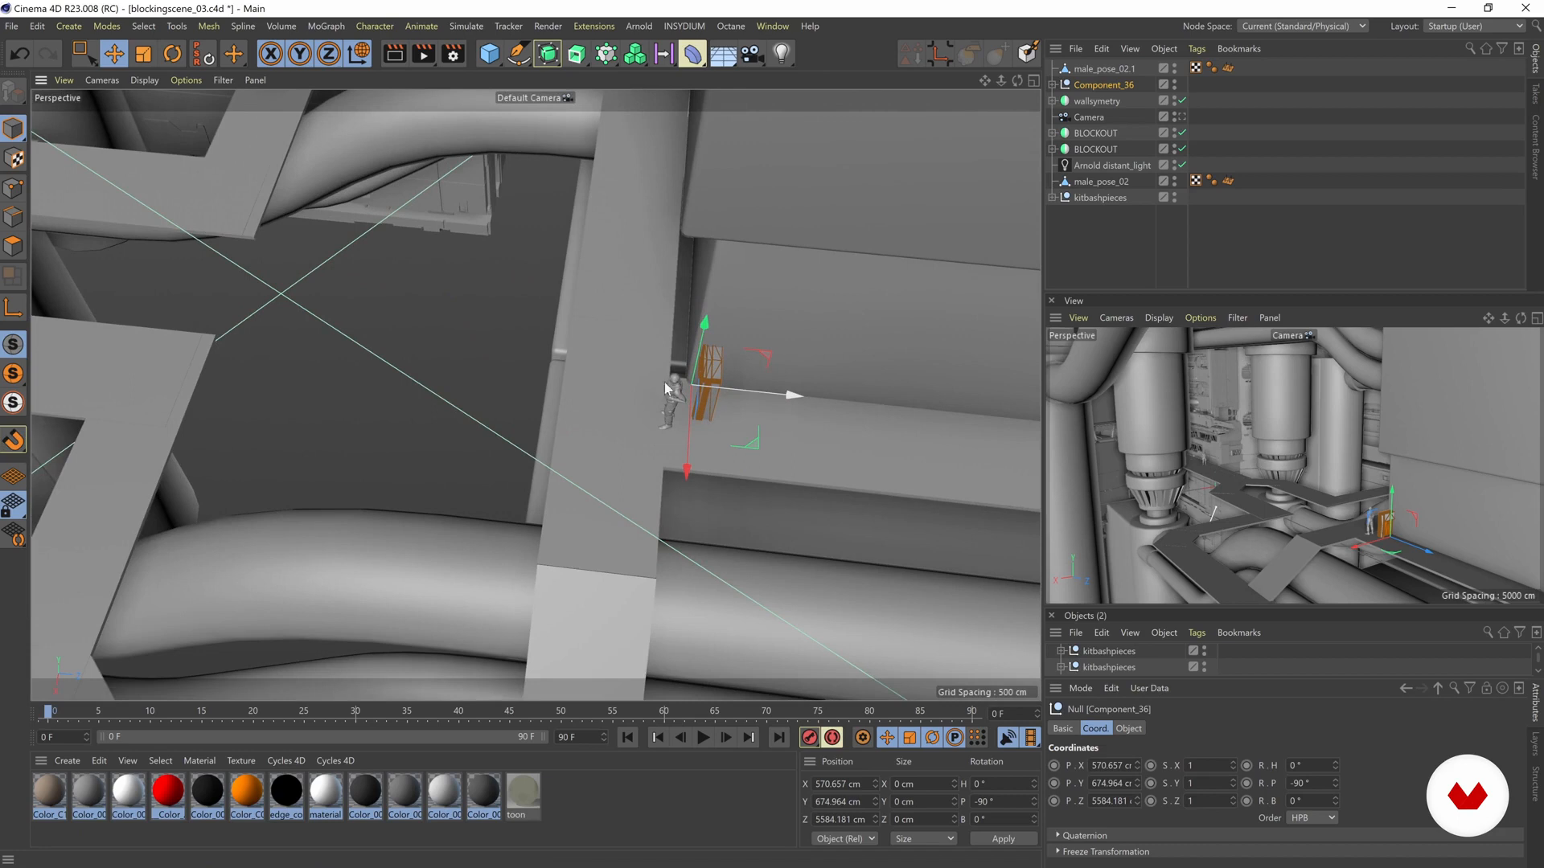
{"action": "left_click_drag", "start_coordinate": [671, 386], "coordinate": [515, 434], "text": "alt"}
{"action": "key", "text": "r"}
{"action": "key", "text": "e"}
{"action": "left_click_drag", "start_coordinate": [559, 361], "coordinate": [552, 317]}
{"action": "scroll", "coordinate": [517, 394], "scroll_direction": "up", "scroll_amount": 4}
- Scale Component_36 up to door size relative to male_pose_02 and position it at about X 655, Y 726 cm
{"action": "key", "text": "t"}
{"action": "left_click_drag", "start_coordinate": [325, 537], "coordinate": [808, 457], "text": "alt"}
{"action": "left_click_drag", "start_coordinate": [499, 482], "coordinate": [474, 474], "text": "alt"}
{"action": "key", "text": "e"}
{"action": "left_click_drag", "start_coordinate": [422, 390], "coordinate": [458, 333]}
{"action": "left_click_drag", "start_coordinate": [492, 384], "coordinate": [402, 351], "text": "alt"}
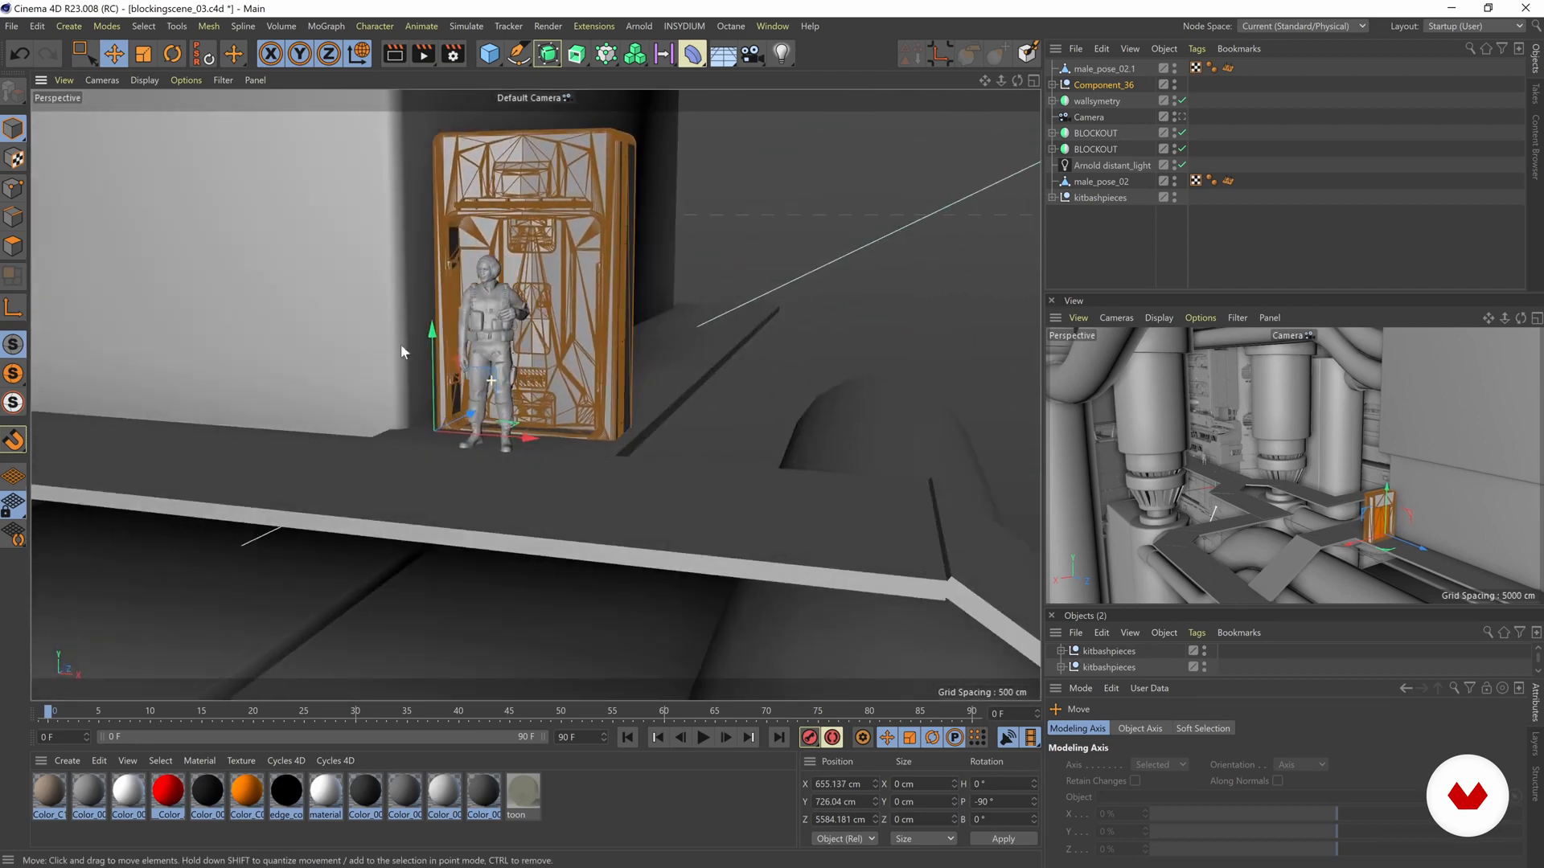
- Rotate Component_36 to a bank of -90°, set it into the block's wall at about X 621, Z 5838 cm, and deselect it
{"action": "left_click_drag", "start_coordinate": [547, 340], "coordinate": [438, 376], "text": "alt"}
{"action": "key", "text": "r"}
{"action": "key", "text": "e"}
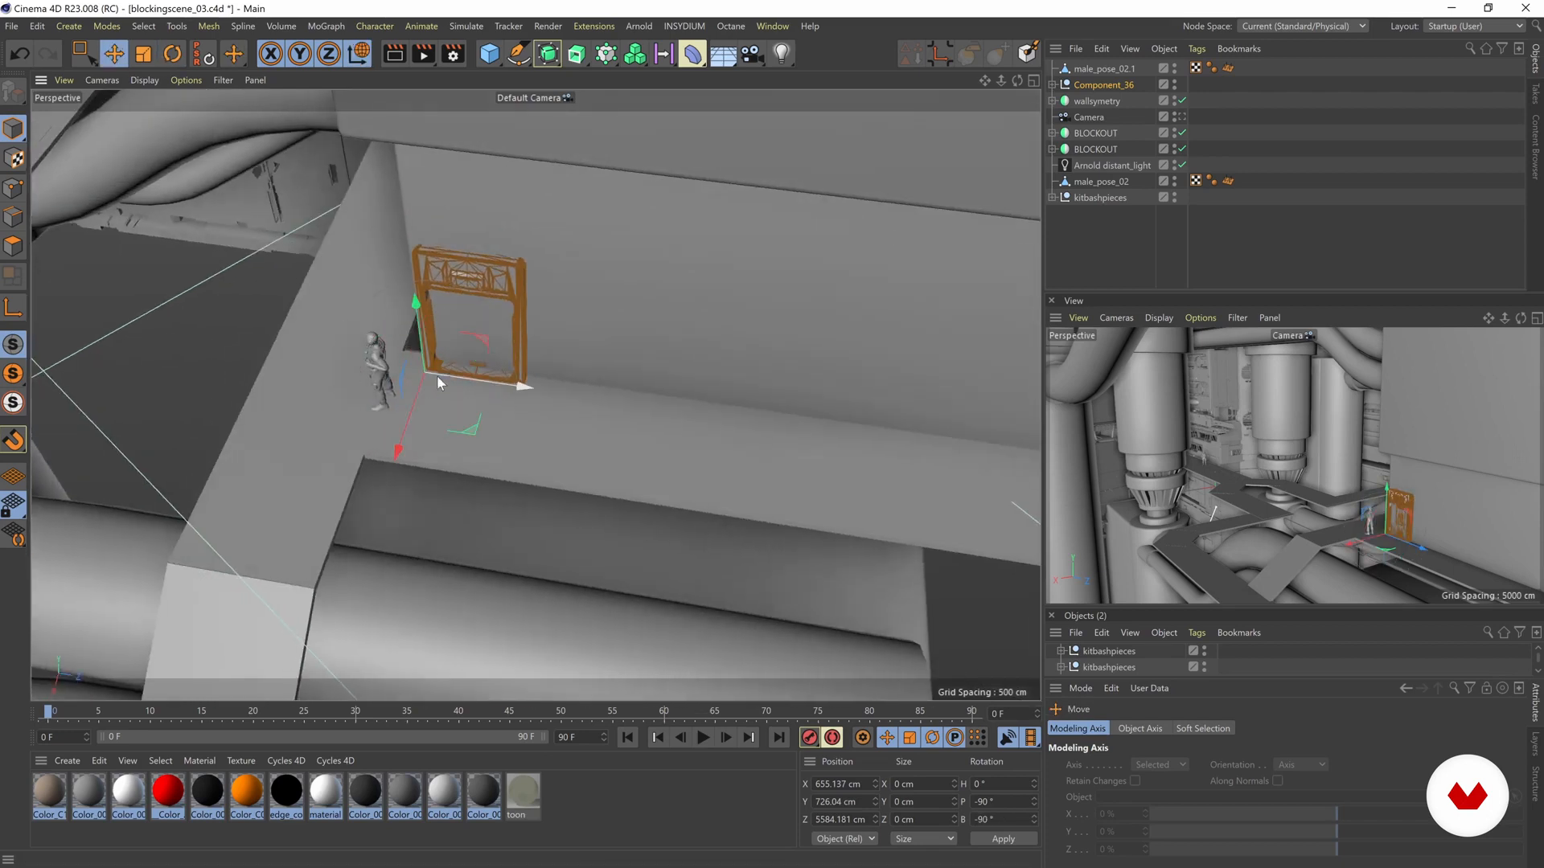
{"action": "left_click_drag", "start_coordinate": [481, 432], "coordinate": [551, 439]}
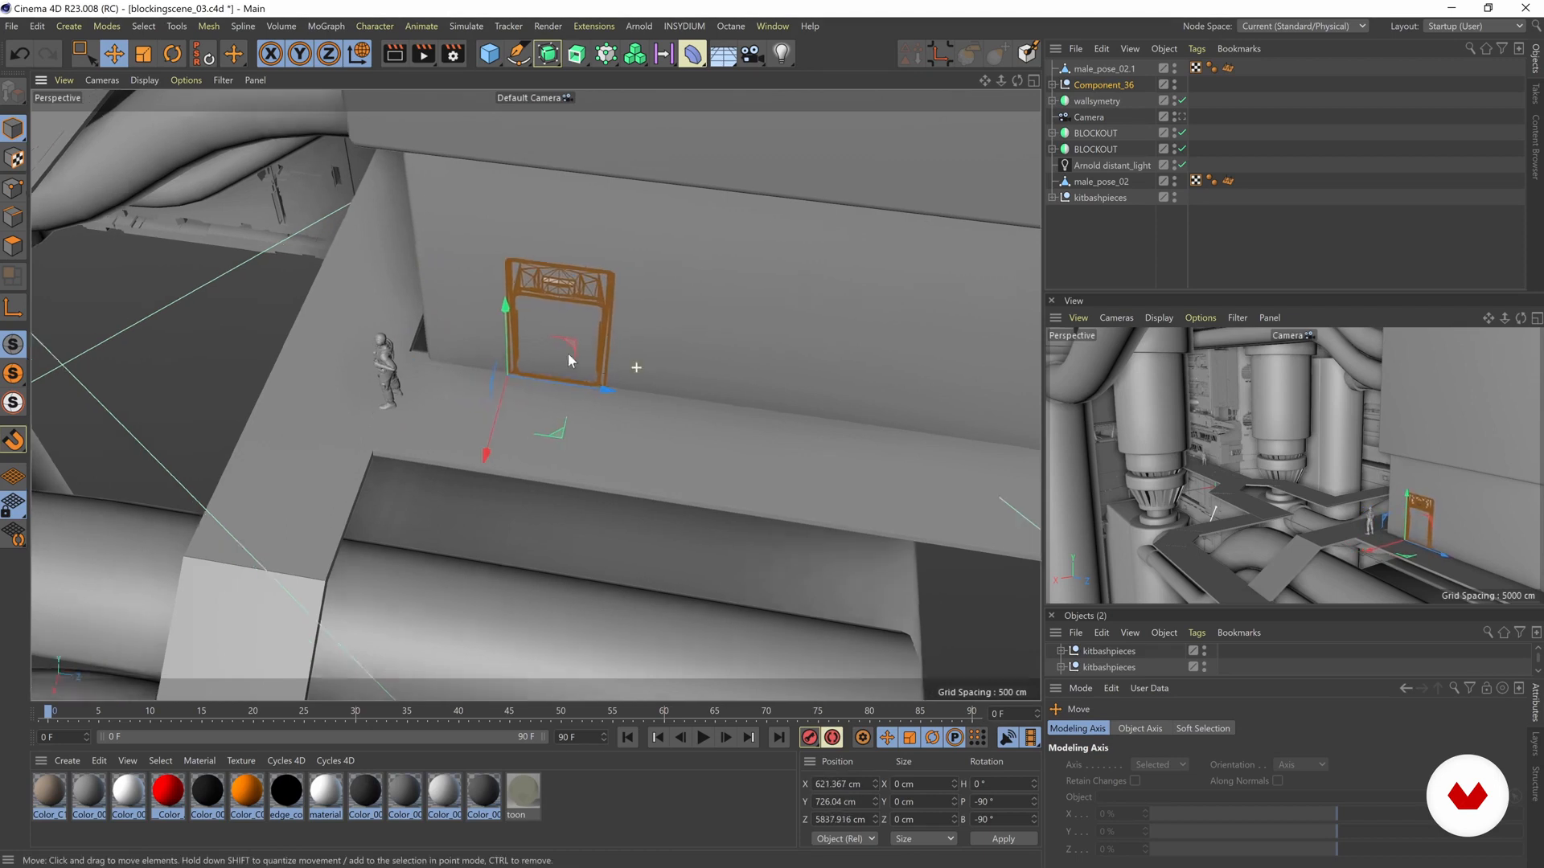
{"action": "scroll", "coordinate": [571, 351], "scroll_direction": "up", "scroll_amount": 5}
{"action": "left_click_drag", "start_coordinate": [618, 179], "coordinate": [449, 195], "text": "alt"}
{"action": "left_click_drag", "start_coordinate": [525, 407], "coordinate": [506, 401], "text": "alt"}
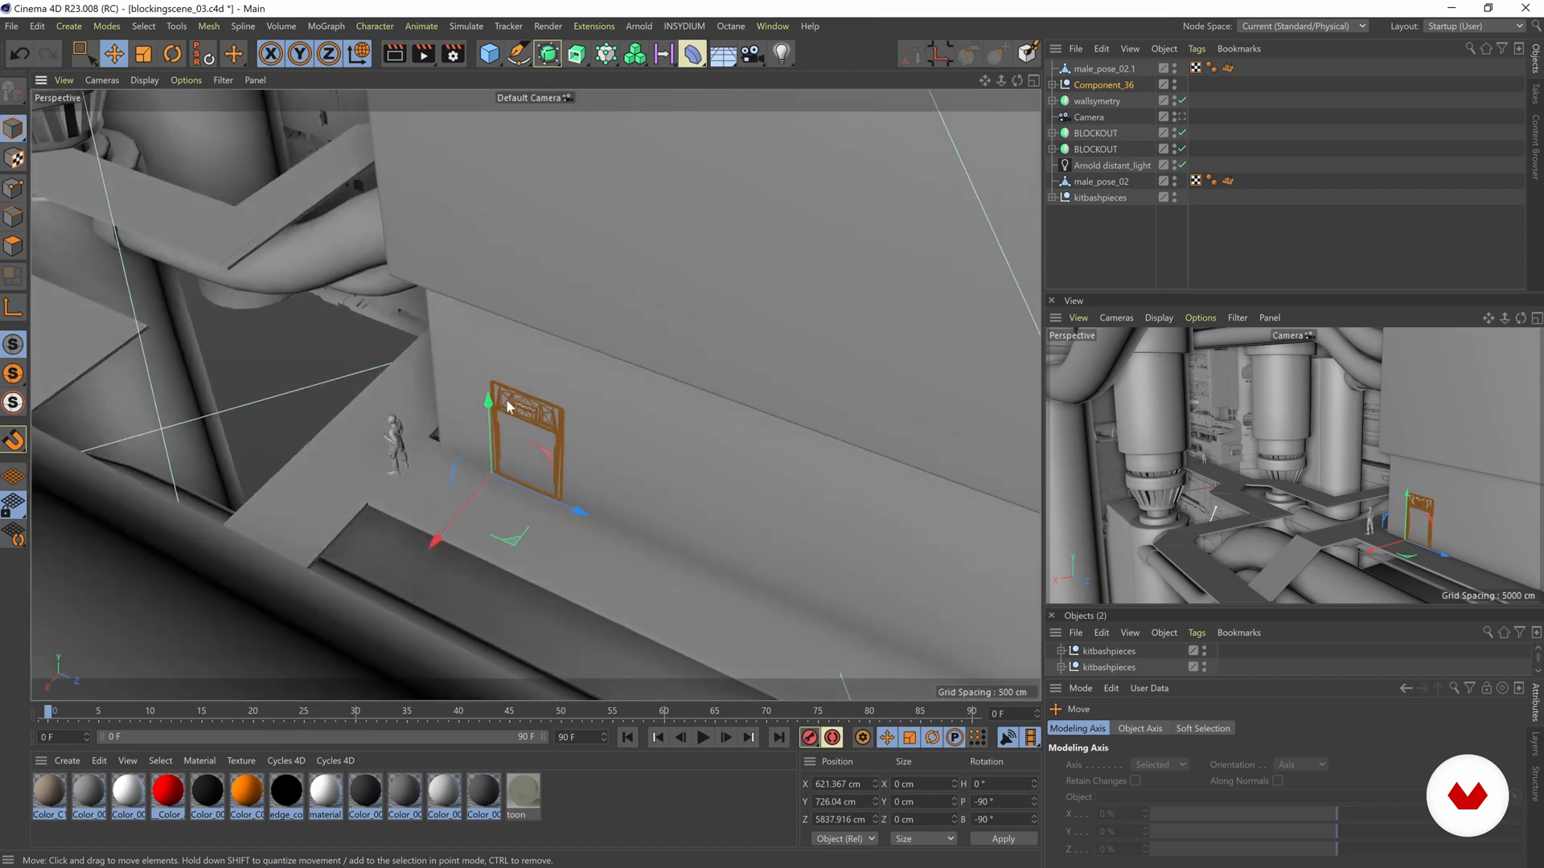
{"action": "left_click_drag", "start_coordinate": [609, 437], "coordinate": [770, 325], "text": "alt"}
{"action": "right_click_drag", "start_coordinate": [656, 367], "coordinate": [666, 354], "text": "alt"}
{"action": "key", "text": "ctrl+shift+a"}
- Look over the kitbash pieces laid out beside the scene for parts that suit the walkways
{"action": "left_click_drag", "start_coordinate": [447, 417], "coordinate": [428, 369], "text": "alt"}
{"action": "right_click_drag", "start_coordinate": [513, 352], "coordinate": [320, 277], "text": "alt"}
{"action": "left_click_drag", "start_coordinate": [320, 277], "coordinate": [939, 319], "text": "alt"}
{"action": "right_click_drag", "start_coordinate": [939, 313], "coordinate": [1005, 315], "text": "alt"}
{"action": "left_click_drag", "start_coordinate": [668, 373], "coordinate": [562, 455], "text": "alt"}
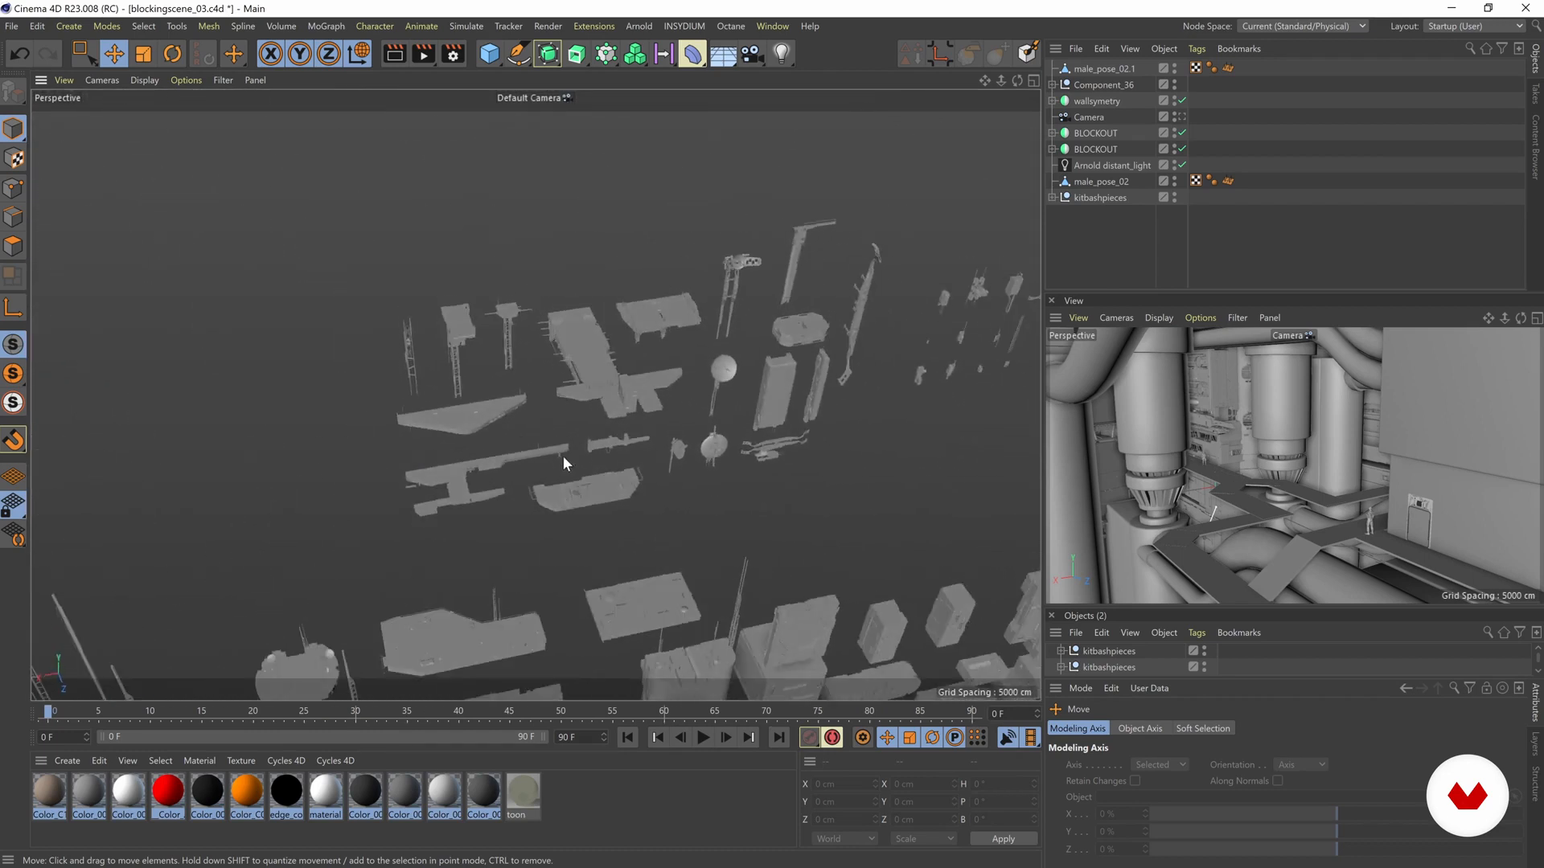
{"action": "middle_click_drag", "start_coordinate": [547, 354], "coordinate": [487, 258], "text": "alt"}
{"action": "middle_click_drag", "start_coordinate": [707, 510], "coordinate": [464, 147], "text": "alt"}
{"action": "middle_click_drag", "start_coordinate": [666, 391], "coordinate": [625, 463], "text": "alt"}
{"action": "right_click_drag", "start_coordinate": [615, 334], "coordinate": [1106, 337], "text": "alt"}
{"action": "right_click_drag", "start_coordinate": [711, 390], "coordinate": [804, 389], "text": "alt"}
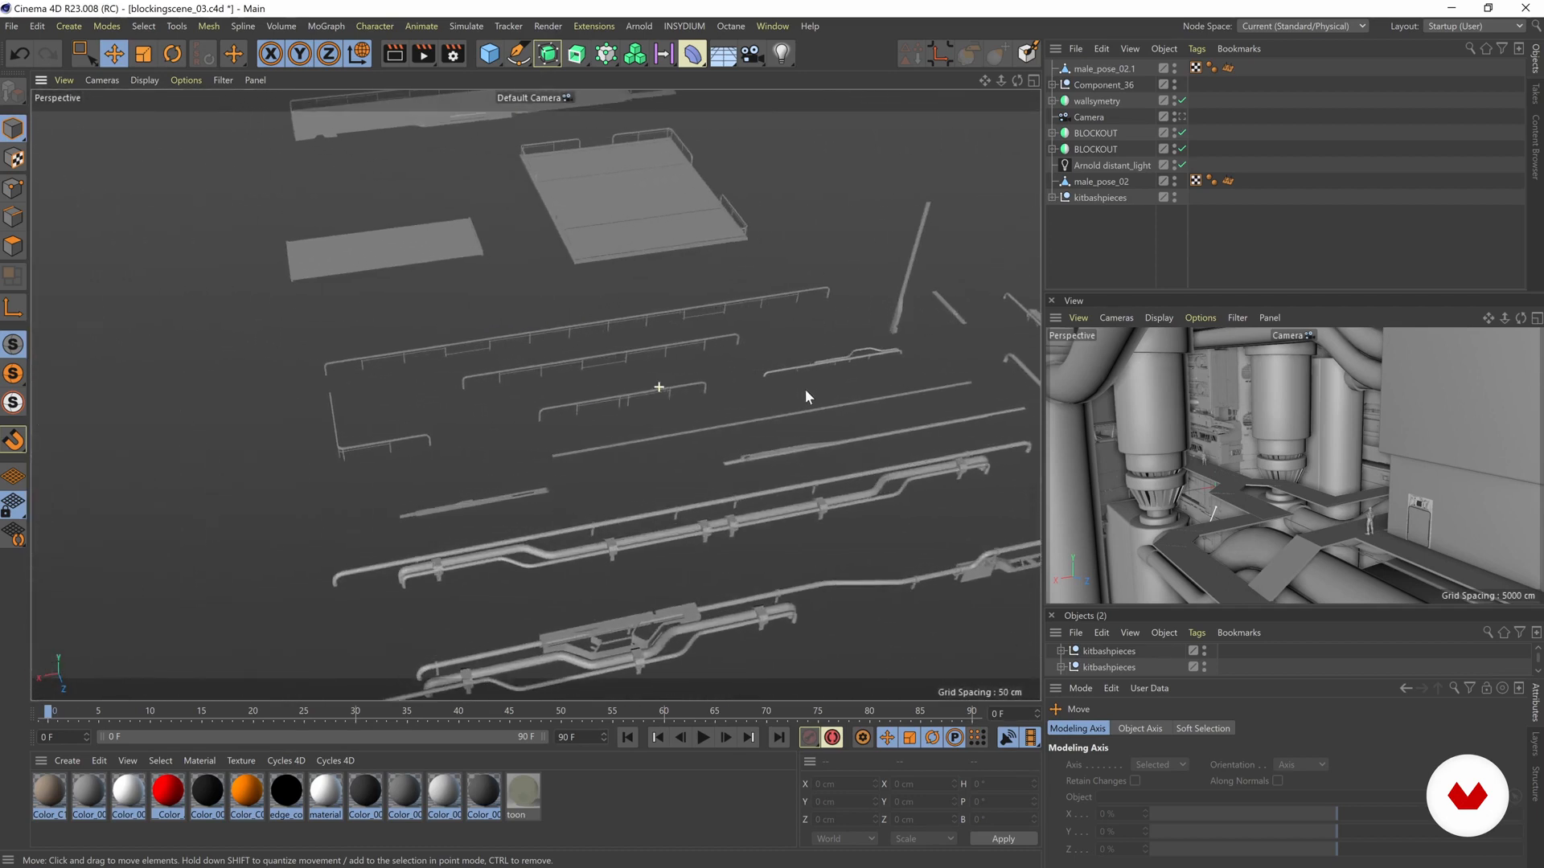
- Examine the railing and pipe kitbash pieces up close for a handrail that fits the walkway edges
{"action": "middle_click_drag", "start_coordinate": [635, 423], "coordinate": [576, 365], "text": "alt"}
{"action": "left_click_drag", "start_coordinate": [534, 392], "coordinate": [550, 340], "text": "alt"}
{"action": "right_click_drag", "start_coordinate": [551, 340], "coordinate": [636, 283], "text": "alt"}
{"action": "right_click_drag", "start_coordinate": [723, 372], "coordinate": [689, 367], "text": "alt"}
{"action": "left_click_drag", "start_coordinate": [690, 366], "coordinate": [558, 371], "text": "alt"}
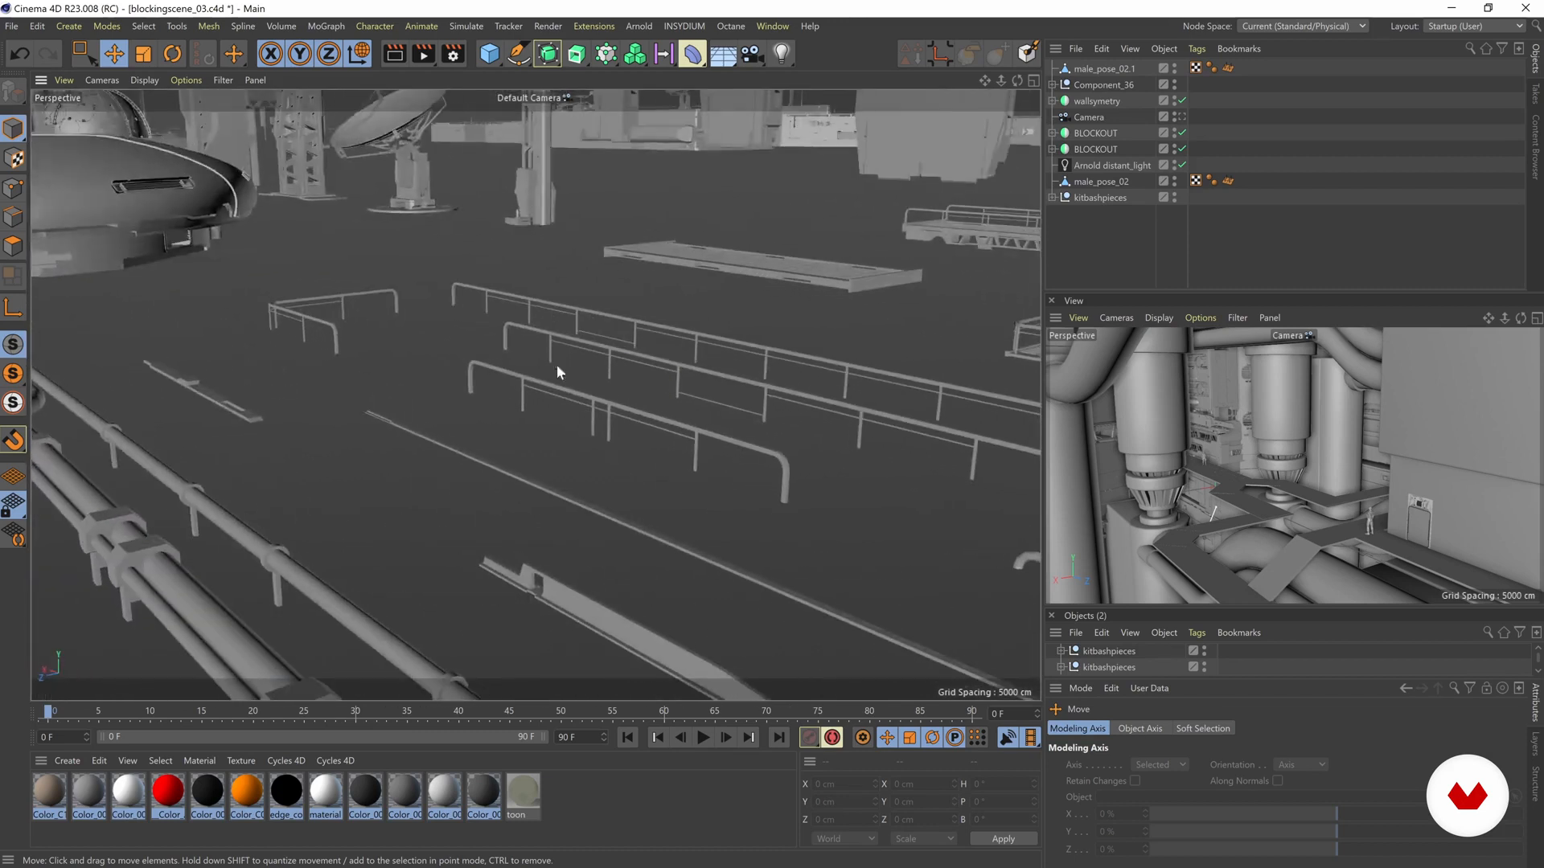
{"action": "middle_click_drag", "start_coordinate": [511, 345], "coordinate": [291, 413], "text": "alt"}
{"action": "middle_click_drag", "start_coordinate": [611, 362], "coordinate": [423, 370], "text": "alt"}
{"action": "right_click_drag", "start_coordinate": [630, 384], "coordinate": [440, 464], "text": "alt"}
{"action": "left_click_drag", "start_coordinate": [440, 464], "coordinate": [461, 472], "text": "alt"}
{"action": "right_click_drag", "start_coordinate": [460, 471], "coordinate": [772, 460], "text": "alt"}
{"action": "left_click_drag", "start_coordinate": [473, 384], "coordinate": [595, 434], "text": "alt"}
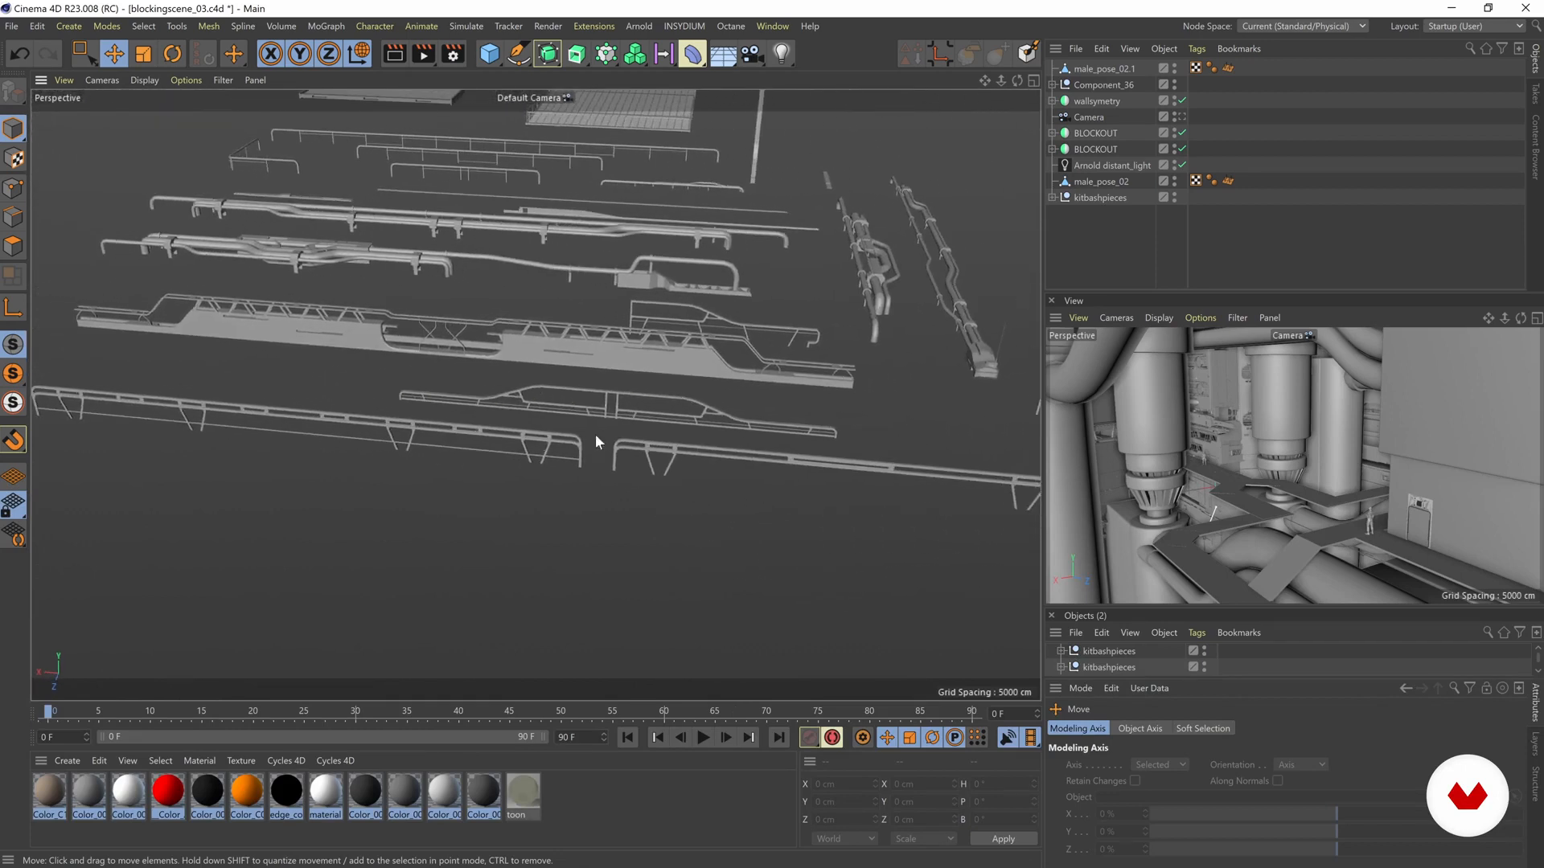
- Select the straight railing MEGASTRUCTURE_48 and pull it out of the kitbashpieces group to the top level of the scene hierarchy
{"action": "left_click", "coordinate": [616, 447]}
{"action": "right_click_drag", "start_coordinate": [616, 444], "coordinate": [594, 441], "text": "alt"}
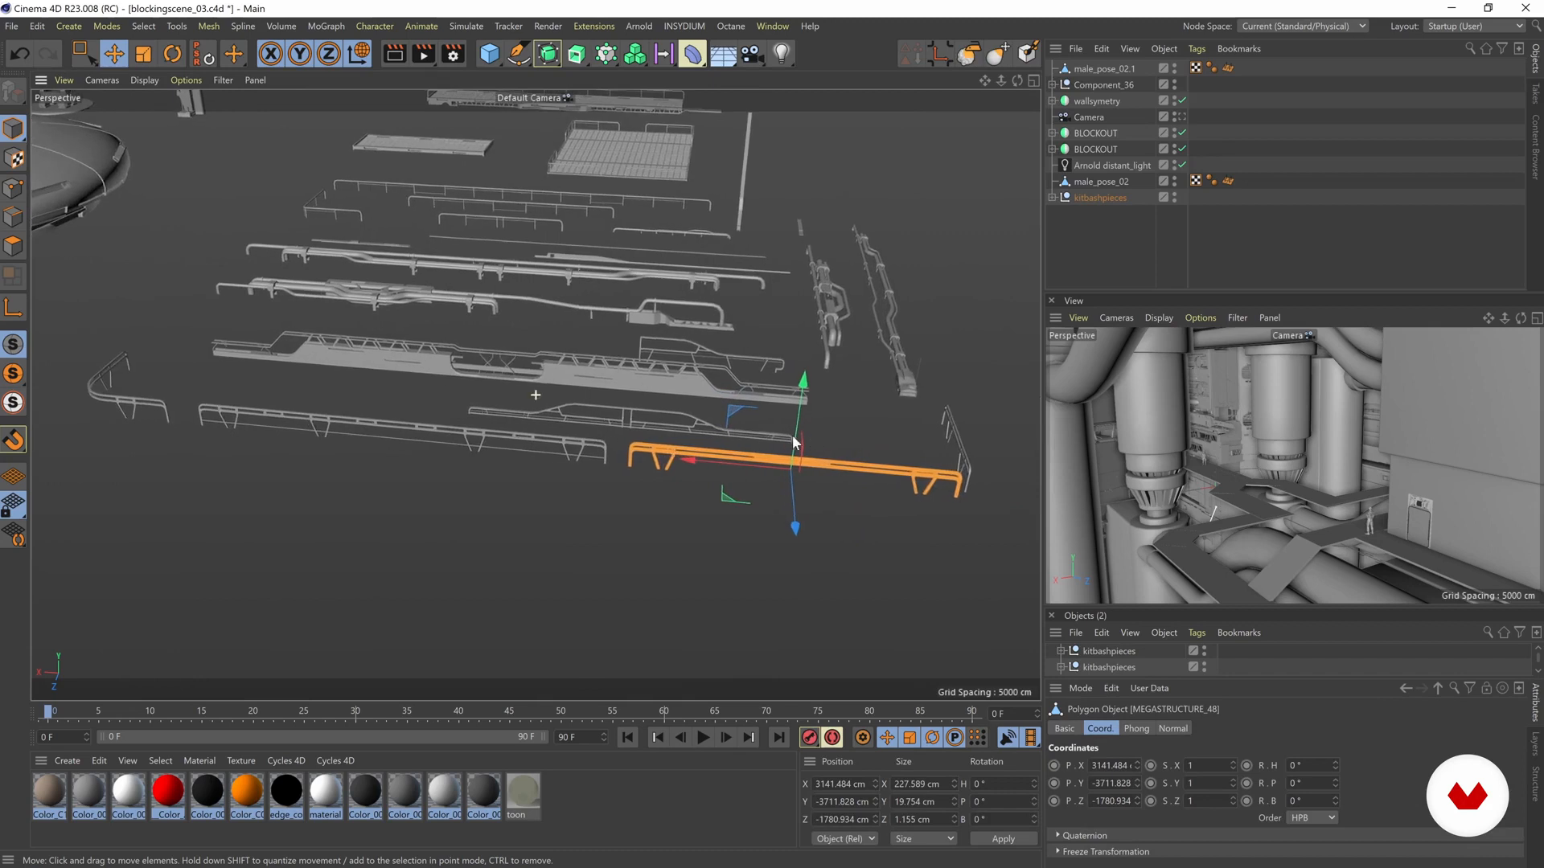
{"action": "right_click_drag", "start_coordinate": [792, 436], "coordinate": [631, 381], "text": "alt"}
{"action": "left_click_drag", "start_coordinate": [674, 426], "coordinate": [629, 430], "text": "alt"}
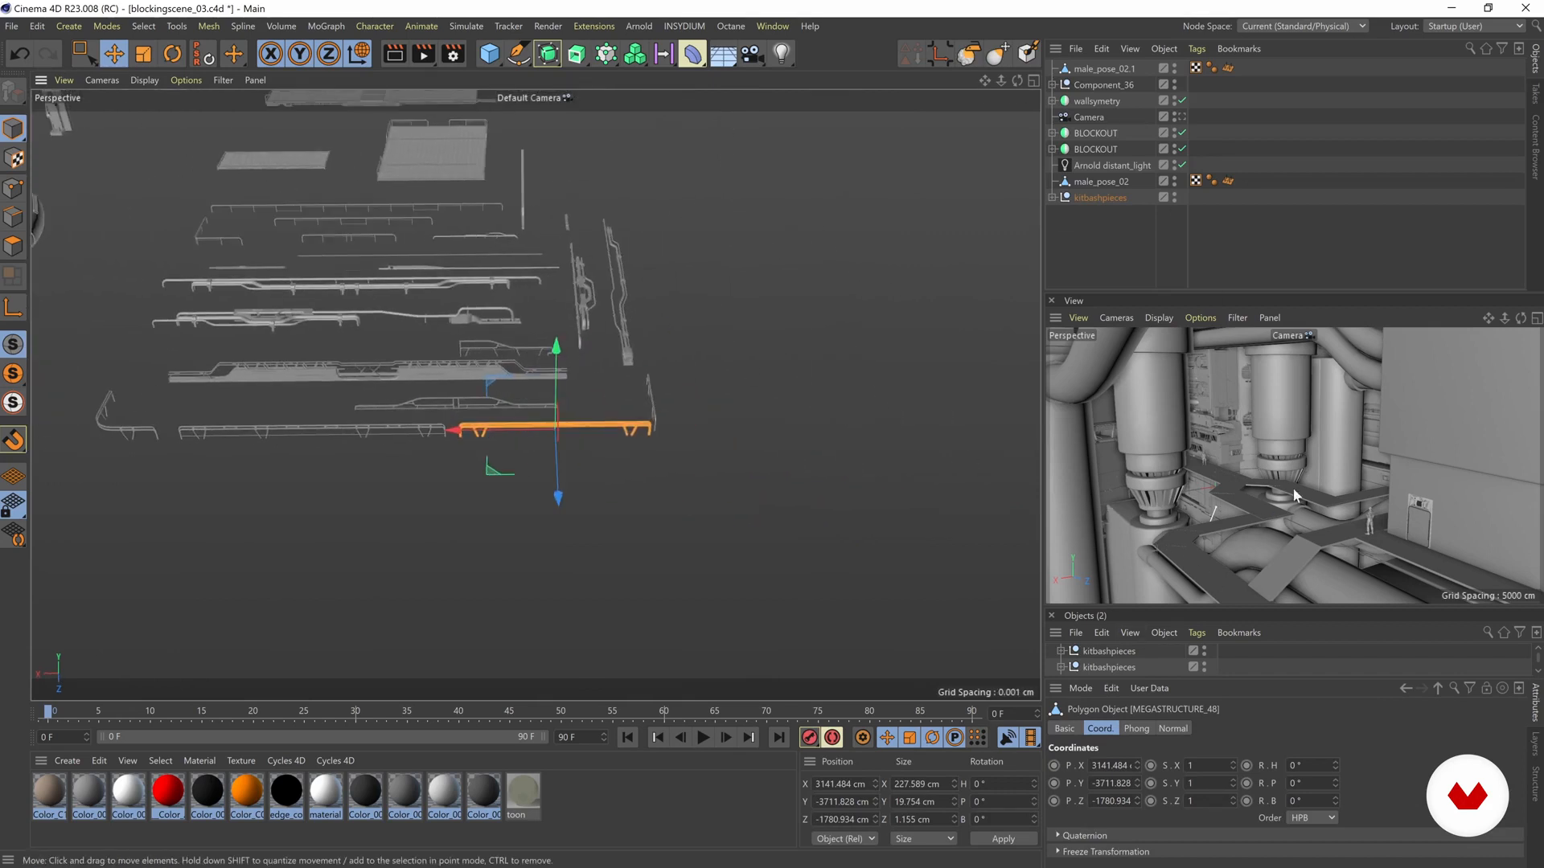
{"action": "middle_click_drag", "start_coordinate": [624, 444], "coordinate": [566, 450], "text": "alt"}
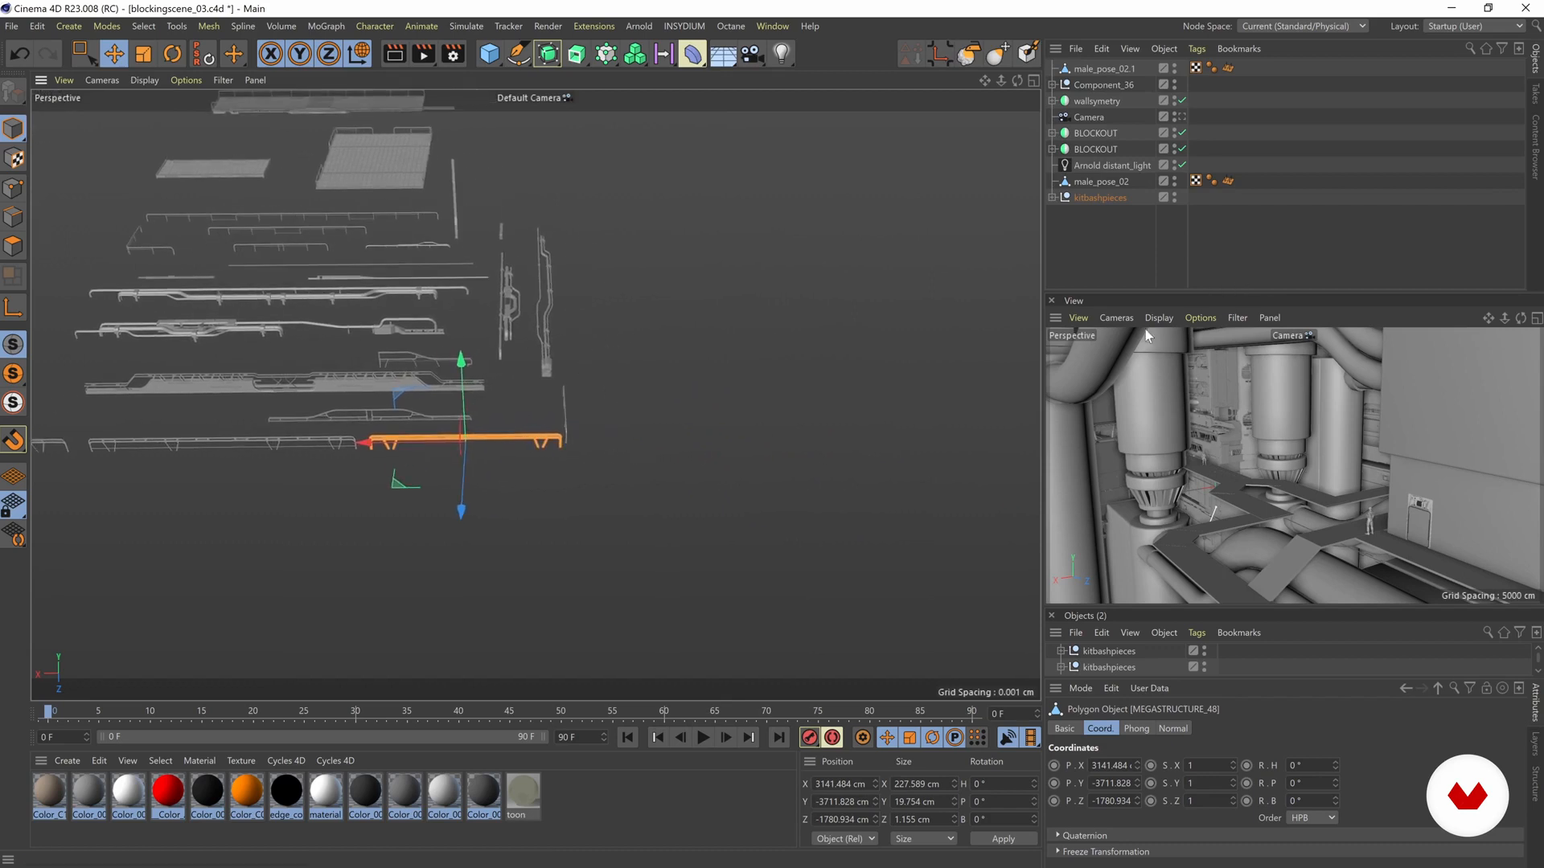
{"action": "key", "text": "s"}
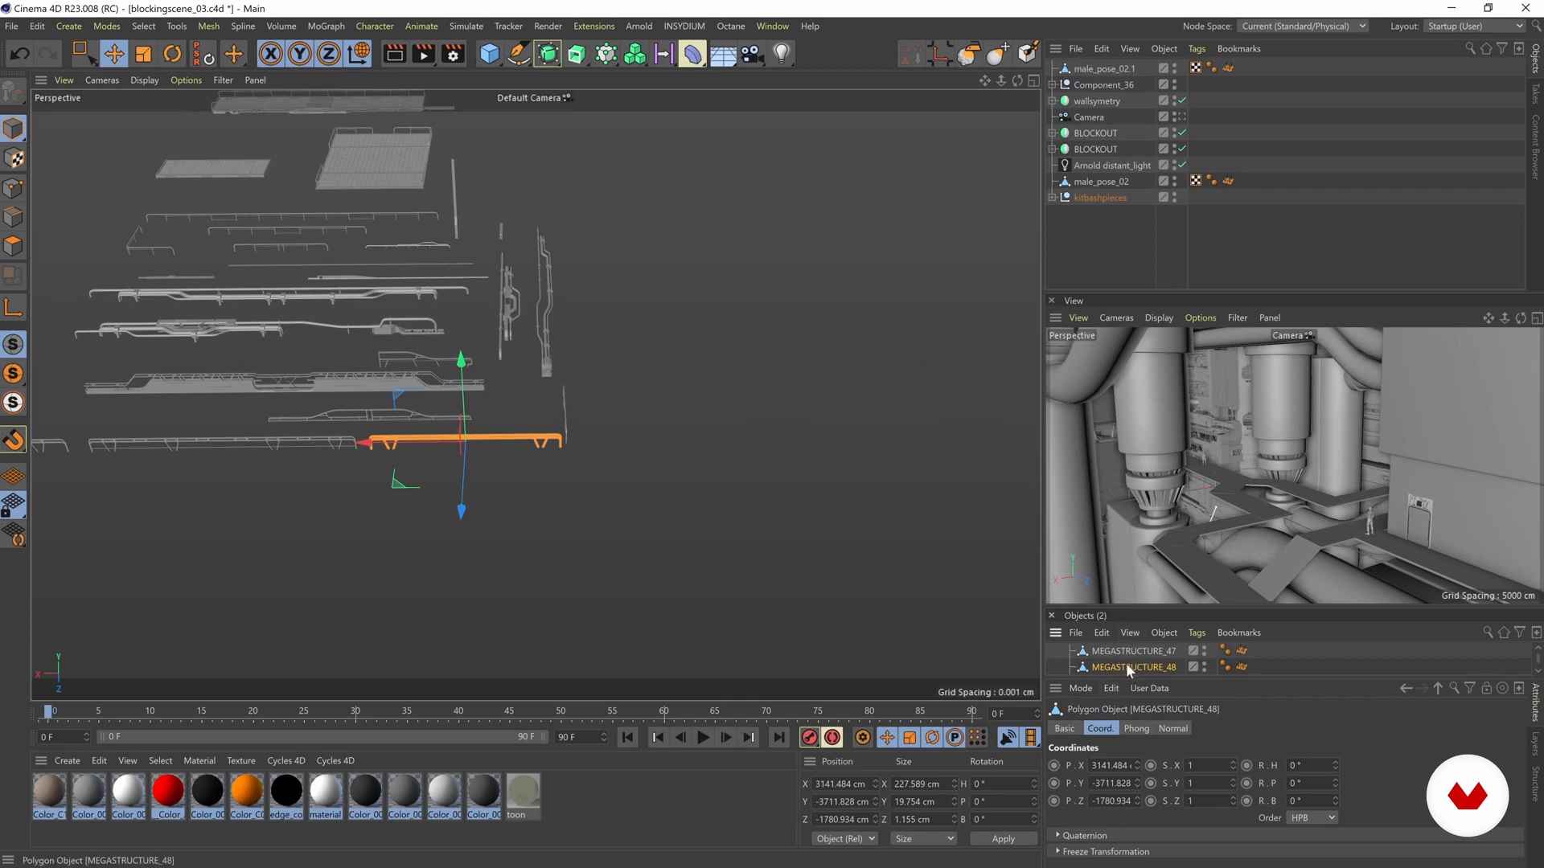
{"action": "left_click_drag", "start_coordinate": [1126, 666], "coordinate": [1148, 102]}
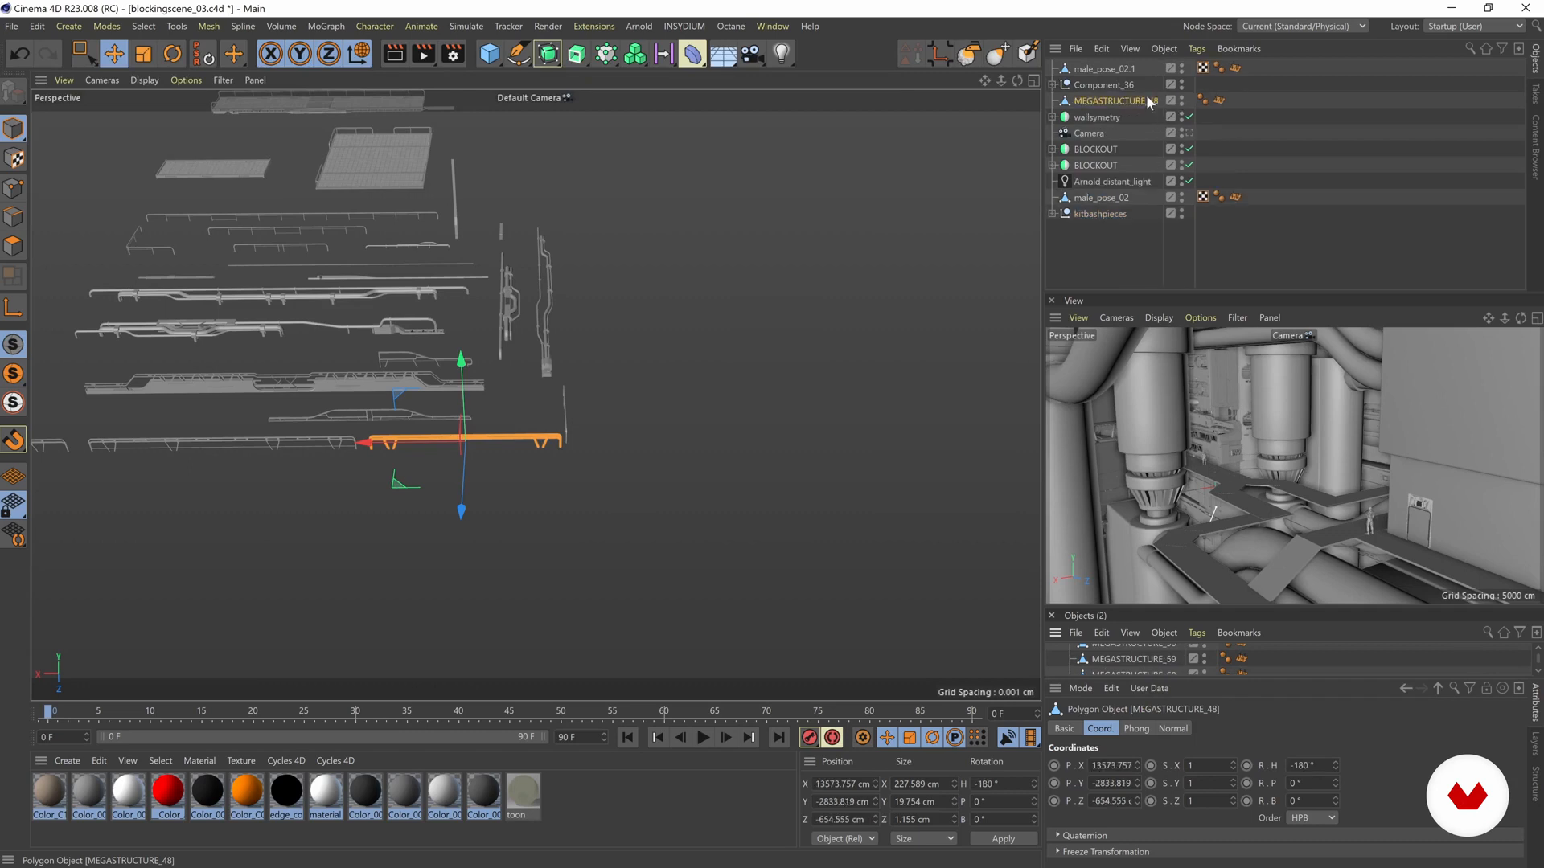
- Add a Symmetry object and name it walkways
{"action": "left_click", "coordinate": [547, 55]}
{"action": "left_click", "coordinate": [730, 106]}
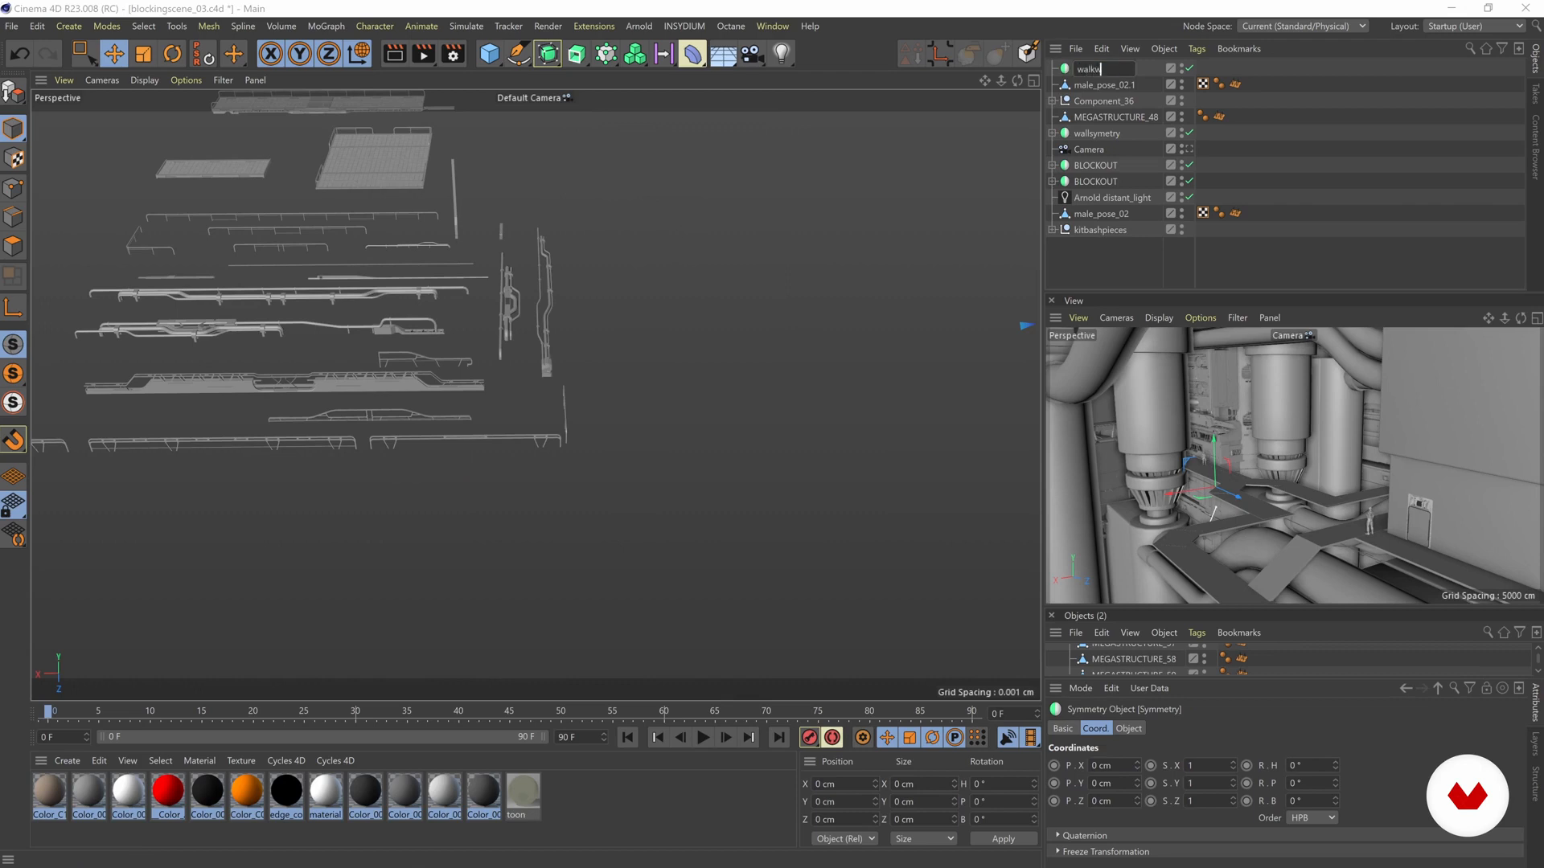
{"action": "key", "text": "Return"}
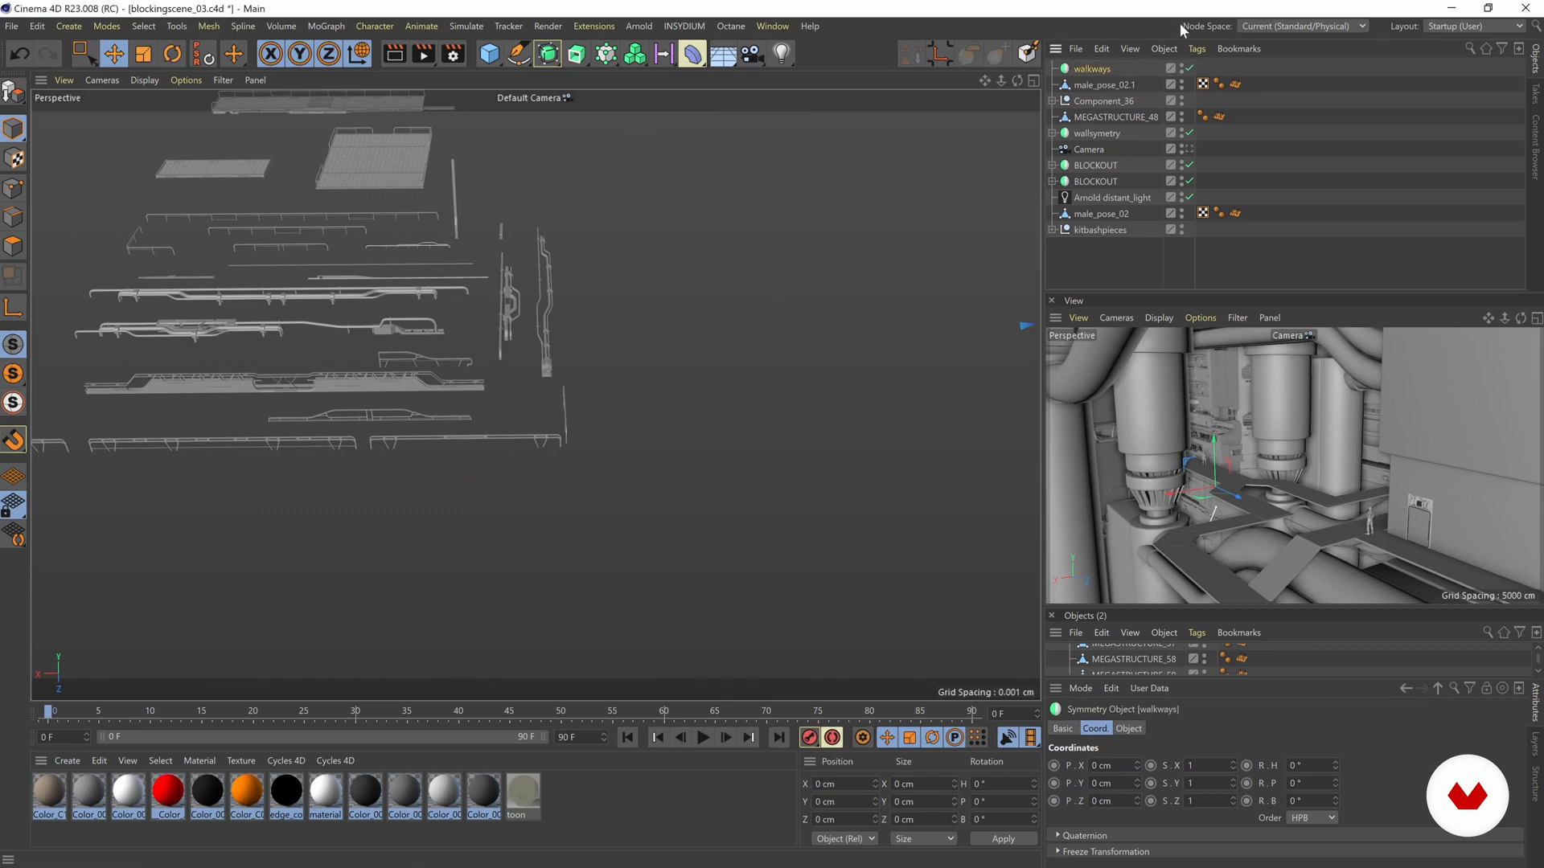
- Nest MEGASTRUCTURE_48 under the walkways symmetry and group it inside a null
{"action": "left_click", "coordinate": [1089, 117]}
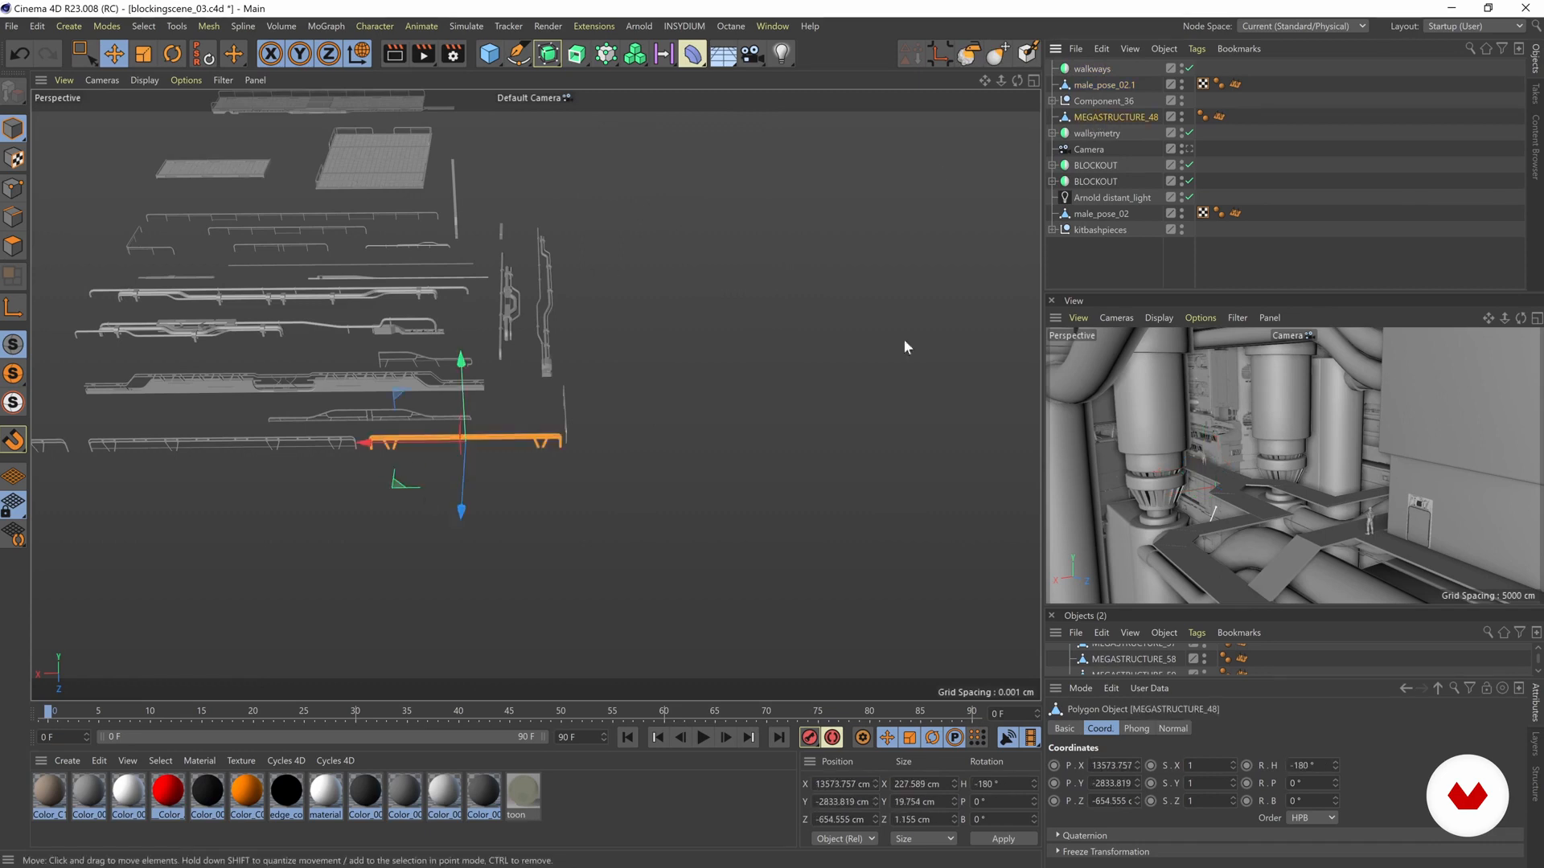
{"action": "left_click_drag", "start_coordinate": [1103, 71], "coordinate": [1107, 73]}
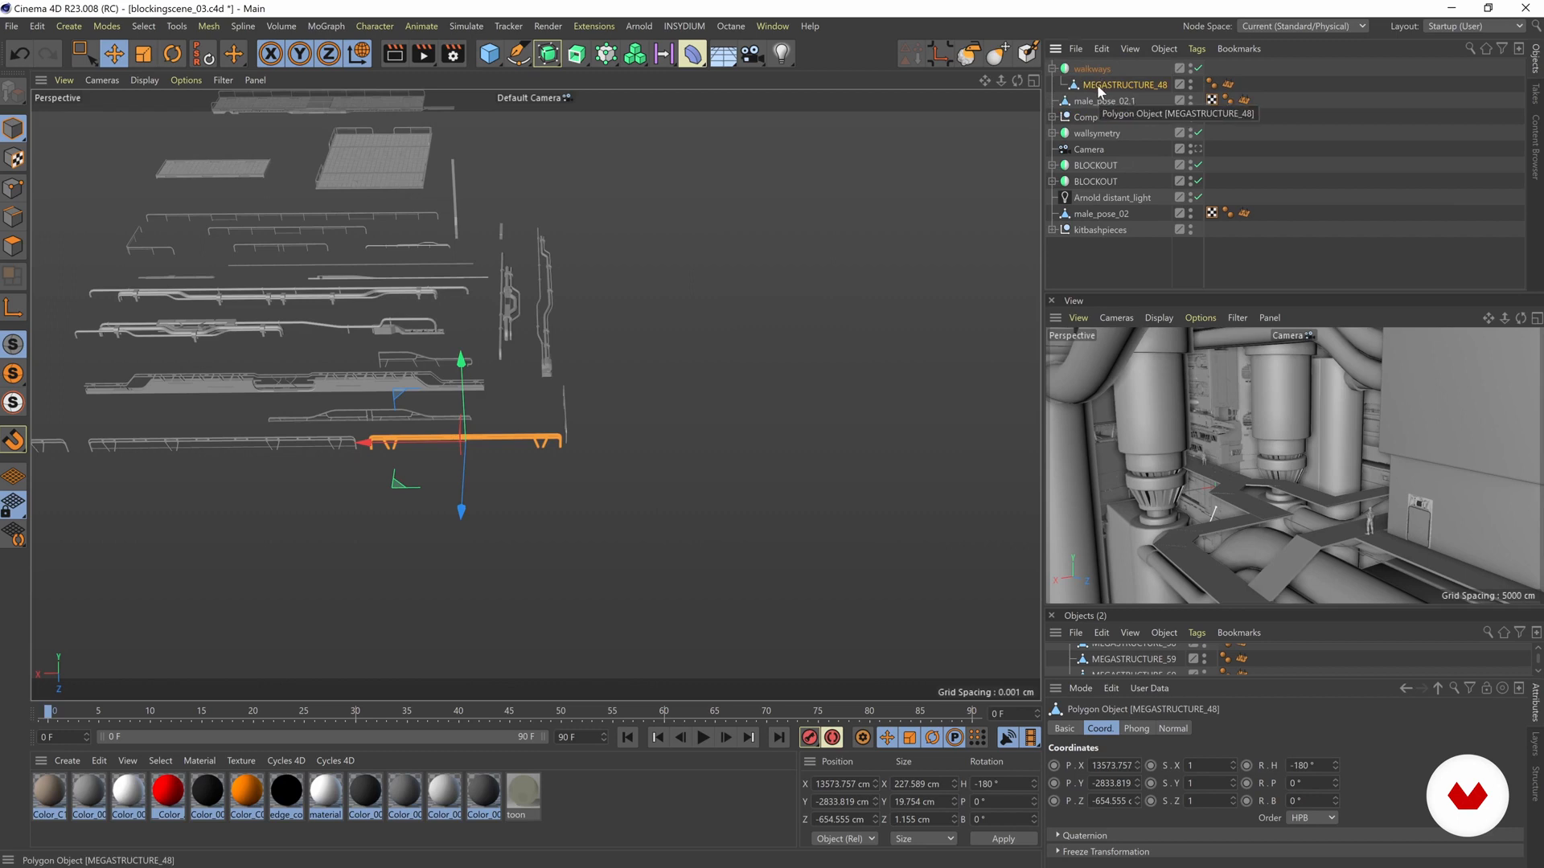
{"action": "key", "text": "alt+g"}
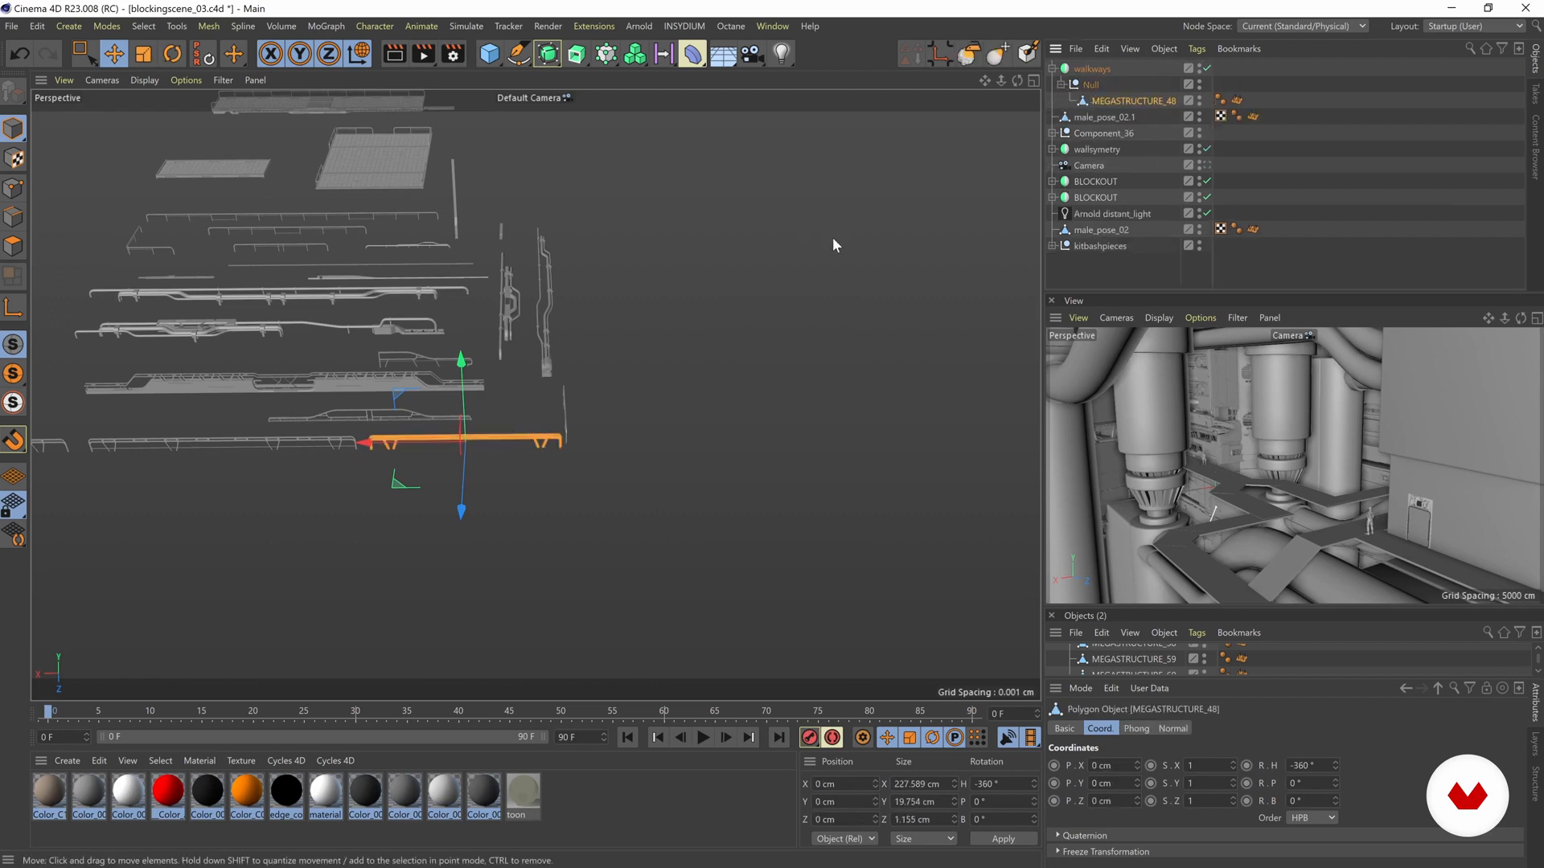
- Move the railing from the kitbash area to the blockout's walkway, at about X 12109, Y 3550, Z -5717 cm
{"action": "scroll", "coordinate": [834, 245], "scroll_direction": "down", "scroll_amount": 10}
{"action": "left_click_drag", "start_coordinate": [652, 399], "coordinate": [754, 393], "text": "alt"}
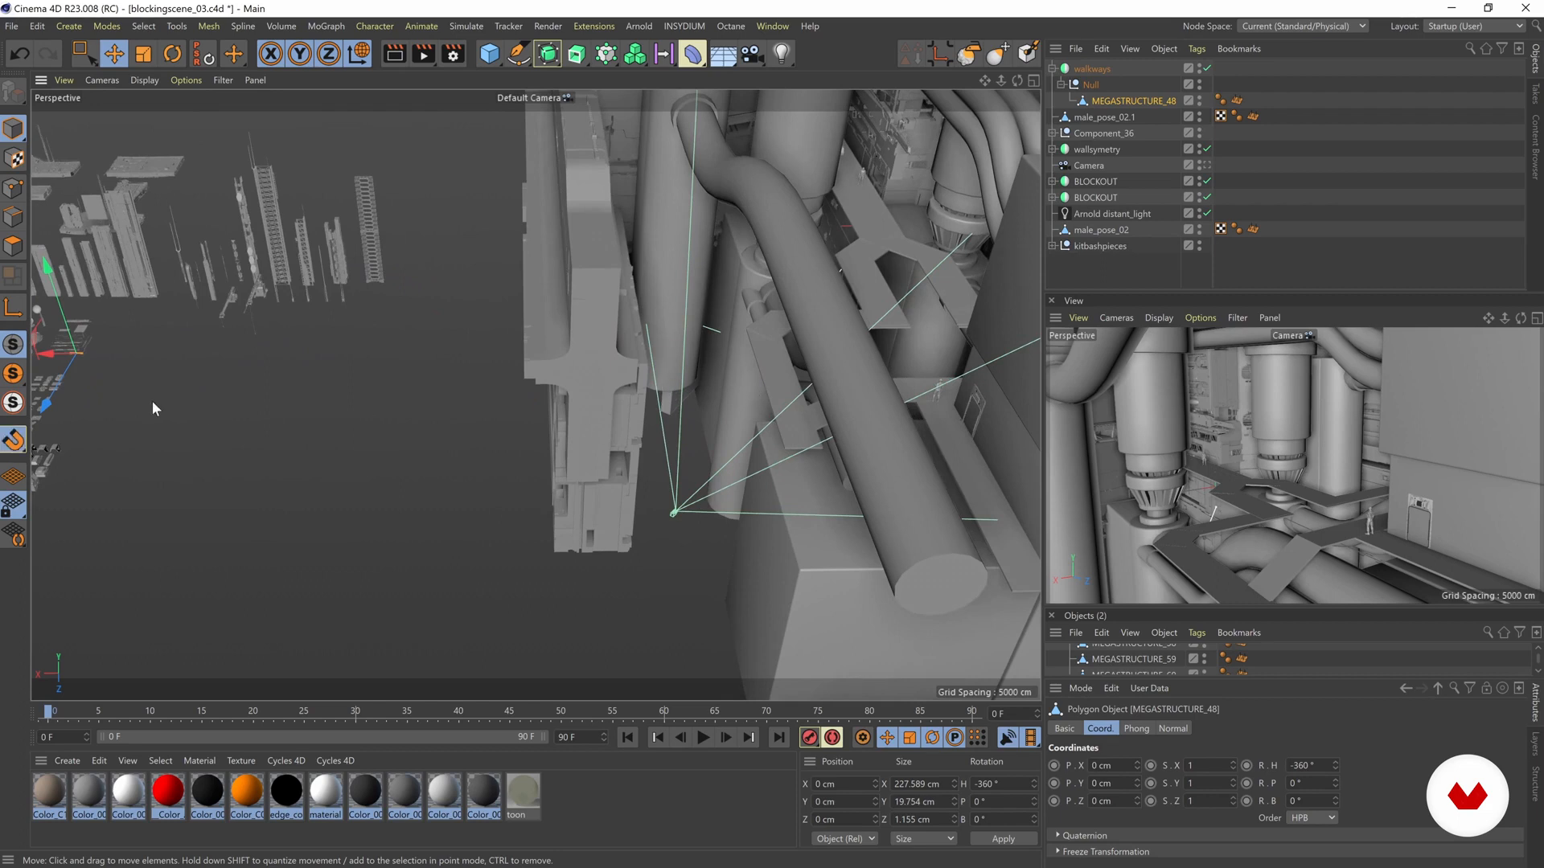
{"action": "left_click_drag", "start_coordinate": [909, 341], "coordinate": [708, 415], "text": "alt"}
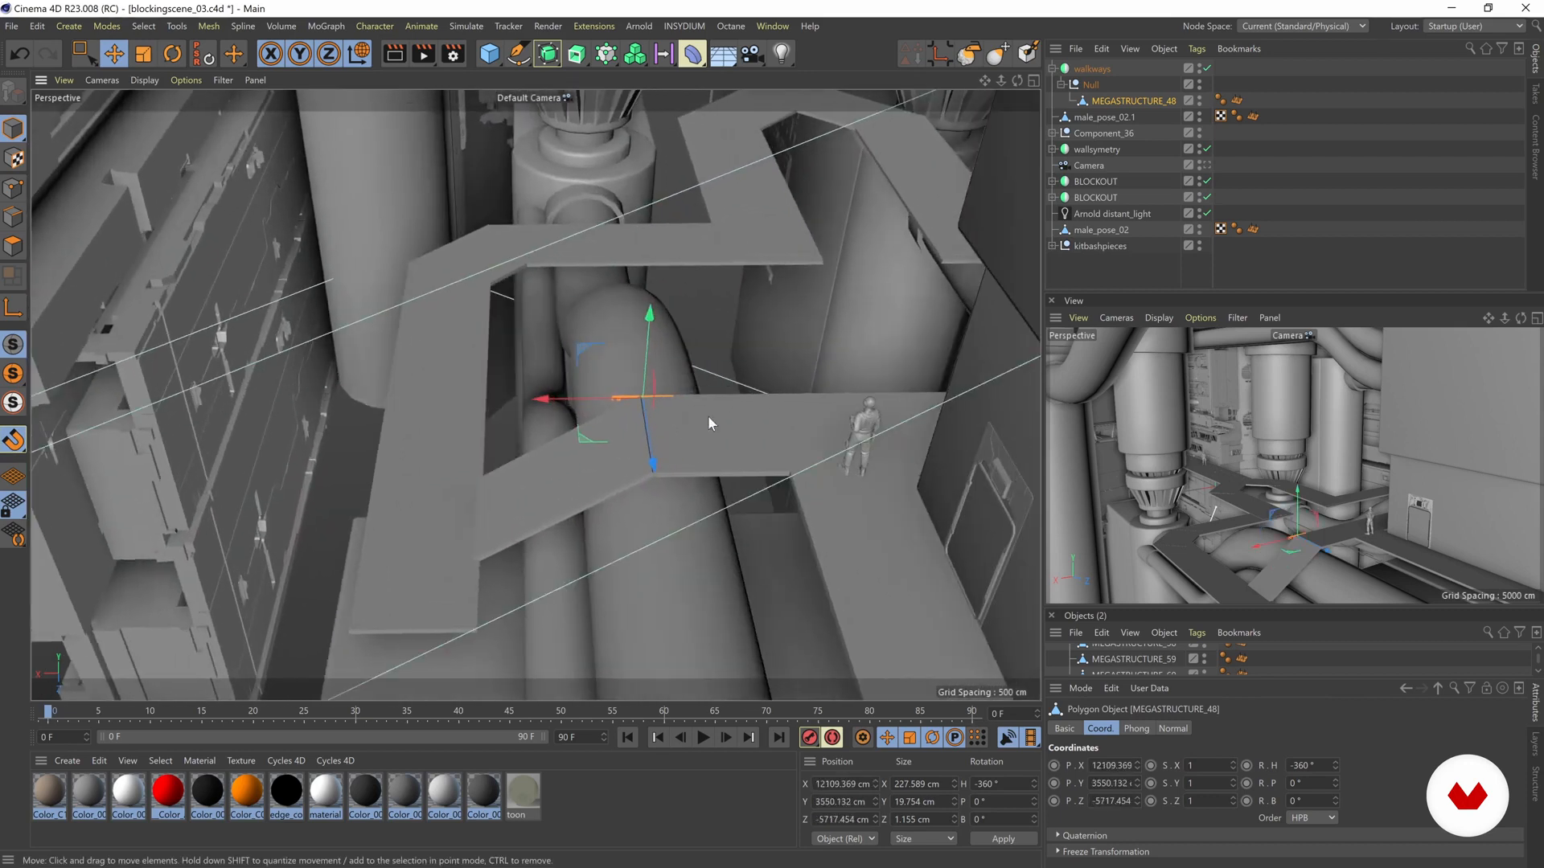
- Scale the railing up uniformly to about 979 cm long and 85 cm high
{"action": "scroll", "coordinate": [653, 422], "scroll_direction": "up", "scroll_amount": 3}
{"action": "key", "text": "t"}
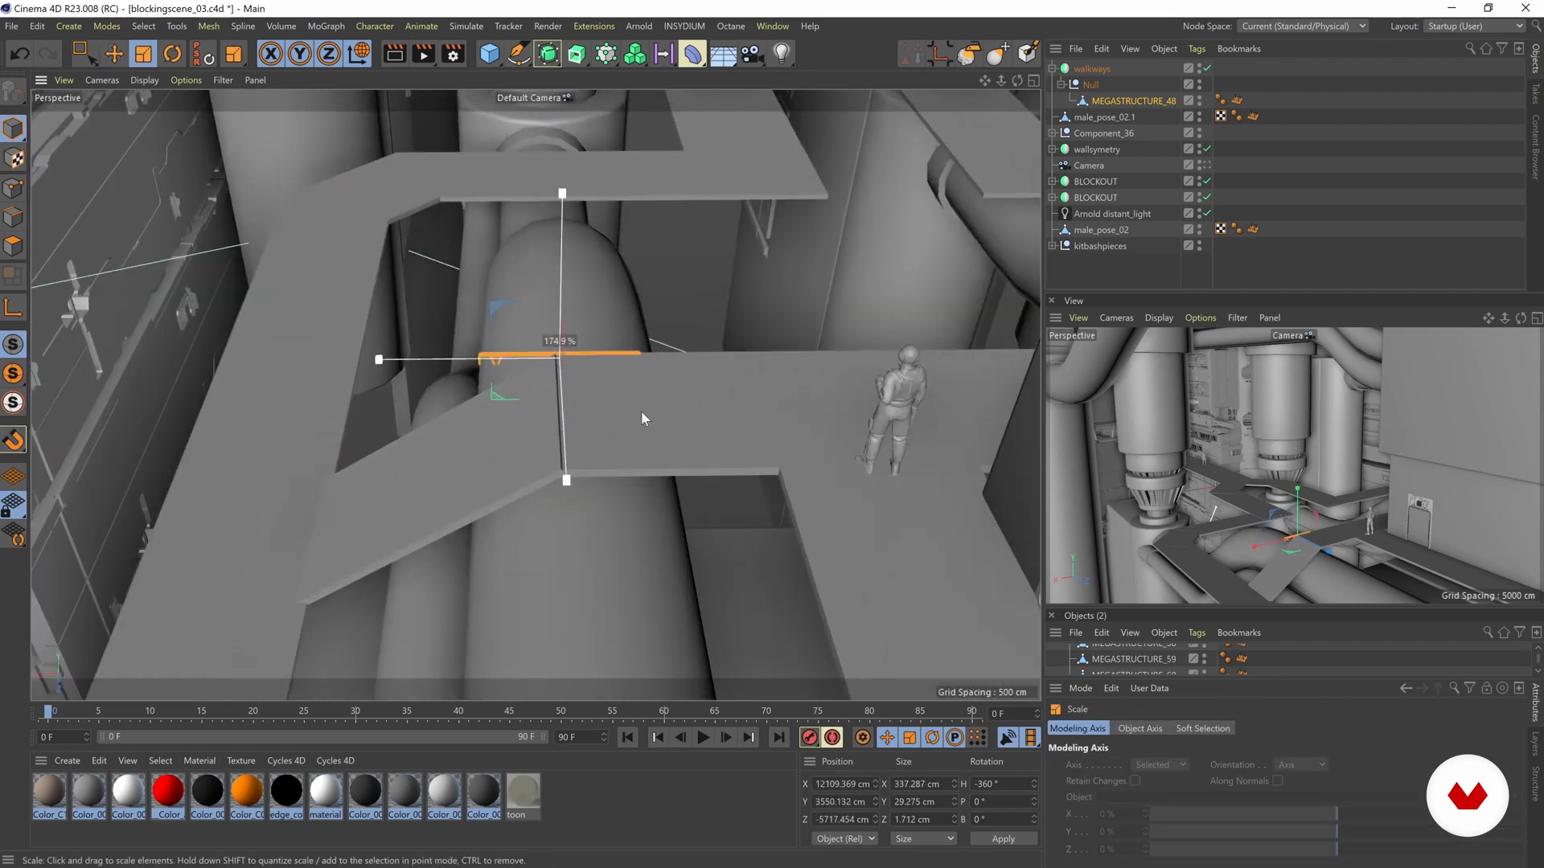
{"action": "left_click_drag", "start_coordinate": [783, 433], "coordinate": [901, 404]}
{"action": "left_click_drag", "start_coordinate": [728, 434], "coordinate": [713, 413], "text": "alt"}
{"action": "key", "text": "e"}
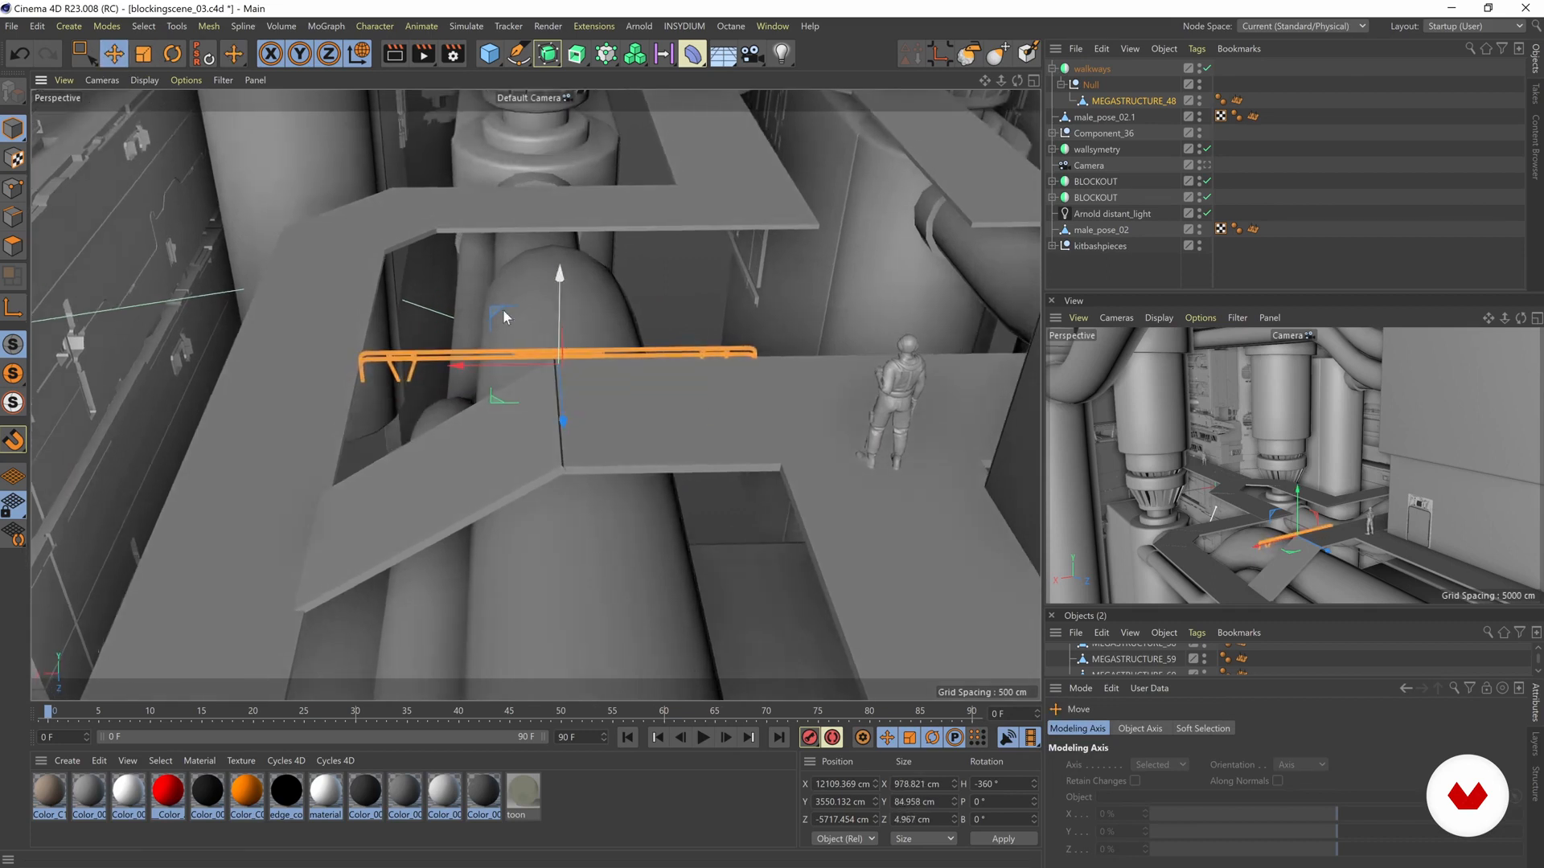
- Move the railing along the walkway toward the standing figure and rescale it against the figure's height
{"action": "mouse_move", "coordinate": [526, 307]}
{"action": "left_mouse_down"}
{"action": "mouse_move", "coordinate": [734, 293]}
{"action": "mouse_move", "coordinate": [803, 368]}
{"action": "mouse_move", "coordinate": [828, 373]}
{"action": "left_mouse_up"}
{"action": "left_click_drag", "start_coordinate": [676, 407], "coordinate": [840, 341], "text": "alt"}
{"action": "mouse_move", "coordinate": [647, 361]}
{"action": "left_mouse_down", "text": "alt"}
{"action": "mouse_move", "coordinate": [571, 349]}
{"action": "mouse_move", "coordinate": [583, 402]}
{"action": "left_mouse_up", "text": "alt"}
{"action": "key", "text": "t"}
{"action": "left_click_drag", "start_coordinate": [650, 448], "coordinate": [320, 417], "text": "alt"}
{"action": "key", "text": "e"}
- Size the railing to about 1437 x 172 x 10 cm and place it beside the figure at about X 12730, Y 3640, Z -6117 cm
{"action": "scroll", "coordinate": [557, 374], "scroll_direction": "down", "scroll_amount": 3}
{"action": "left_click_drag", "start_coordinate": [556, 375], "coordinate": [617, 363], "text": "alt"}
{"action": "left_click_drag", "start_coordinate": [616, 363], "coordinate": [611, 301], "text": "alt"}
{"action": "left_click_drag", "start_coordinate": [566, 416], "coordinate": [548, 267], "text": "alt"}
{"action": "left_click_drag", "start_coordinate": [615, 404], "coordinate": [536, 465], "text": "alt"}
{"action": "key", "text": "t"}
{"action": "left_click_drag", "start_coordinate": [521, 405], "coordinate": [558, 463]}
{"action": "key", "text": "e"}
{"action": "key", "text": "t"}
{"action": "left_click_drag", "start_coordinate": [558, 463], "coordinate": [466, 357], "text": "alt"}
{"action": "key", "text": "e"}
{"action": "scroll", "coordinate": [733, 399], "scroll_direction": "up", "scroll_amount": 5}
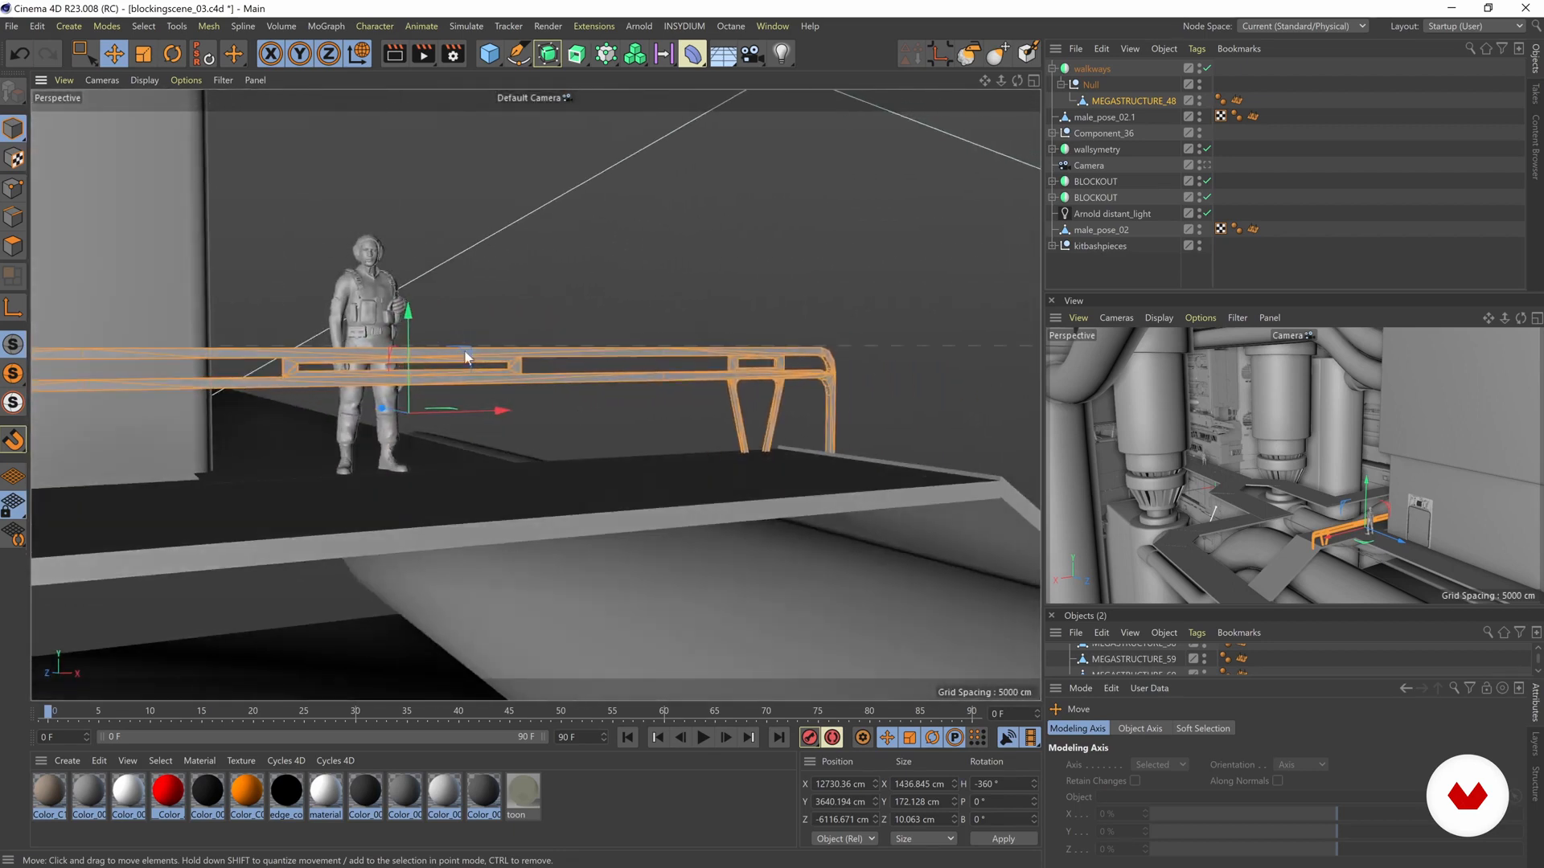
- Stretch the railing to about 183 cm high and set it on the walkway's outer edge at about X 12821, Y 3649, Z -5722 cm
{"action": "left_click_drag", "start_coordinate": [550, 440], "coordinate": [394, 342], "text": "alt"}
{"action": "left_click_drag", "start_coordinate": [471, 392], "coordinate": [330, 362], "text": "alt"}
{"action": "left_click_drag", "start_coordinate": [424, 339], "coordinate": [498, 345], "text": "alt"}
{"action": "key", "text": "t"}
{"action": "key", "text": "e"}
{"action": "left_click_drag", "start_coordinate": [412, 404], "coordinate": [336, 480], "text": "alt"}
{"action": "left_click_drag", "start_coordinate": [642, 286], "coordinate": [455, 370], "text": "alt"}
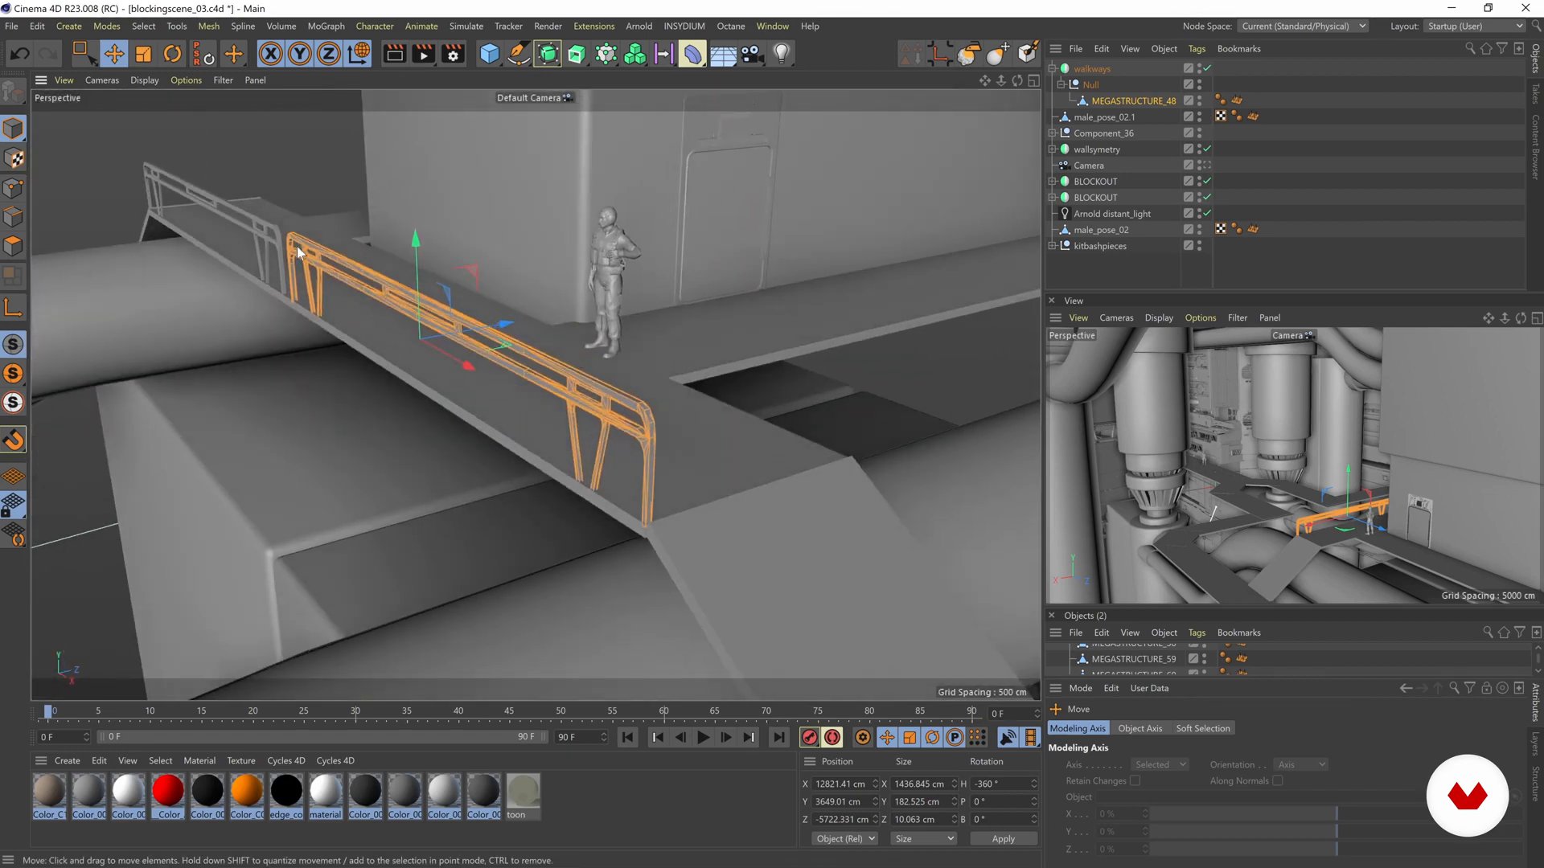
- Try the railing along the walkway's opposite edge, at about Z -6127 cm
{"action": "left_click_drag", "start_coordinate": [373, 321], "coordinate": [671, 306], "text": "alt"}
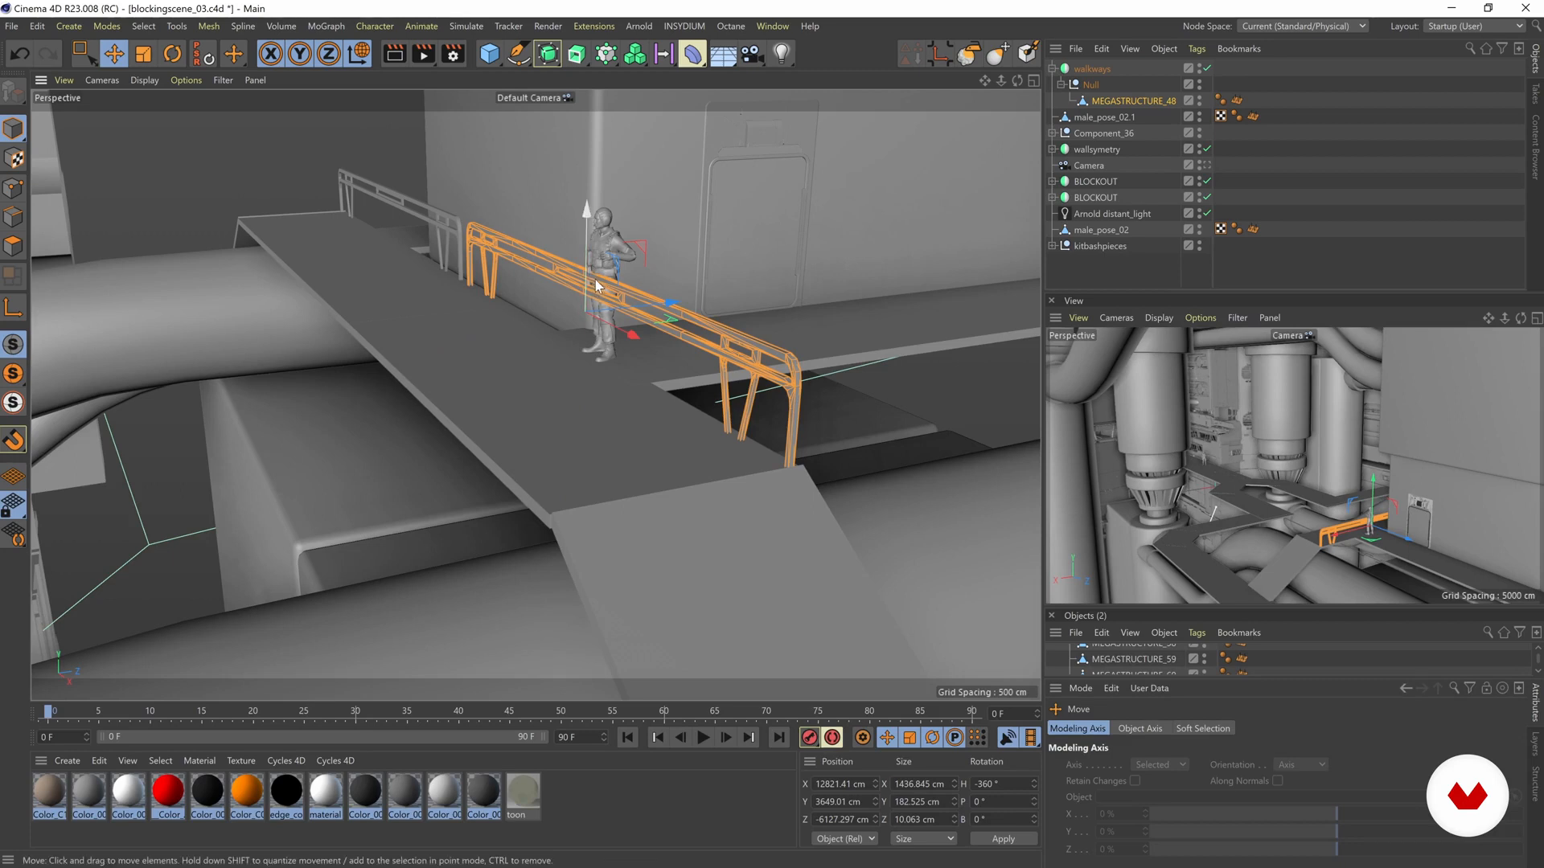
{"action": "left_click_drag", "start_coordinate": [666, 304], "coordinate": [480, 346]}
{"action": "left_click", "coordinate": [484, 333]}
- Examine the railing, figure and door around the walkway from several angles to judge their scale and placement
{"action": "right_click_drag", "start_coordinate": [481, 348], "coordinate": [418, 331], "text": "alt"}
{"action": "left_click_drag", "start_coordinate": [418, 331], "coordinate": [504, 353], "text": "alt"}
{"action": "right_click_drag", "start_coordinate": [505, 354], "coordinate": [579, 339], "text": "alt"}
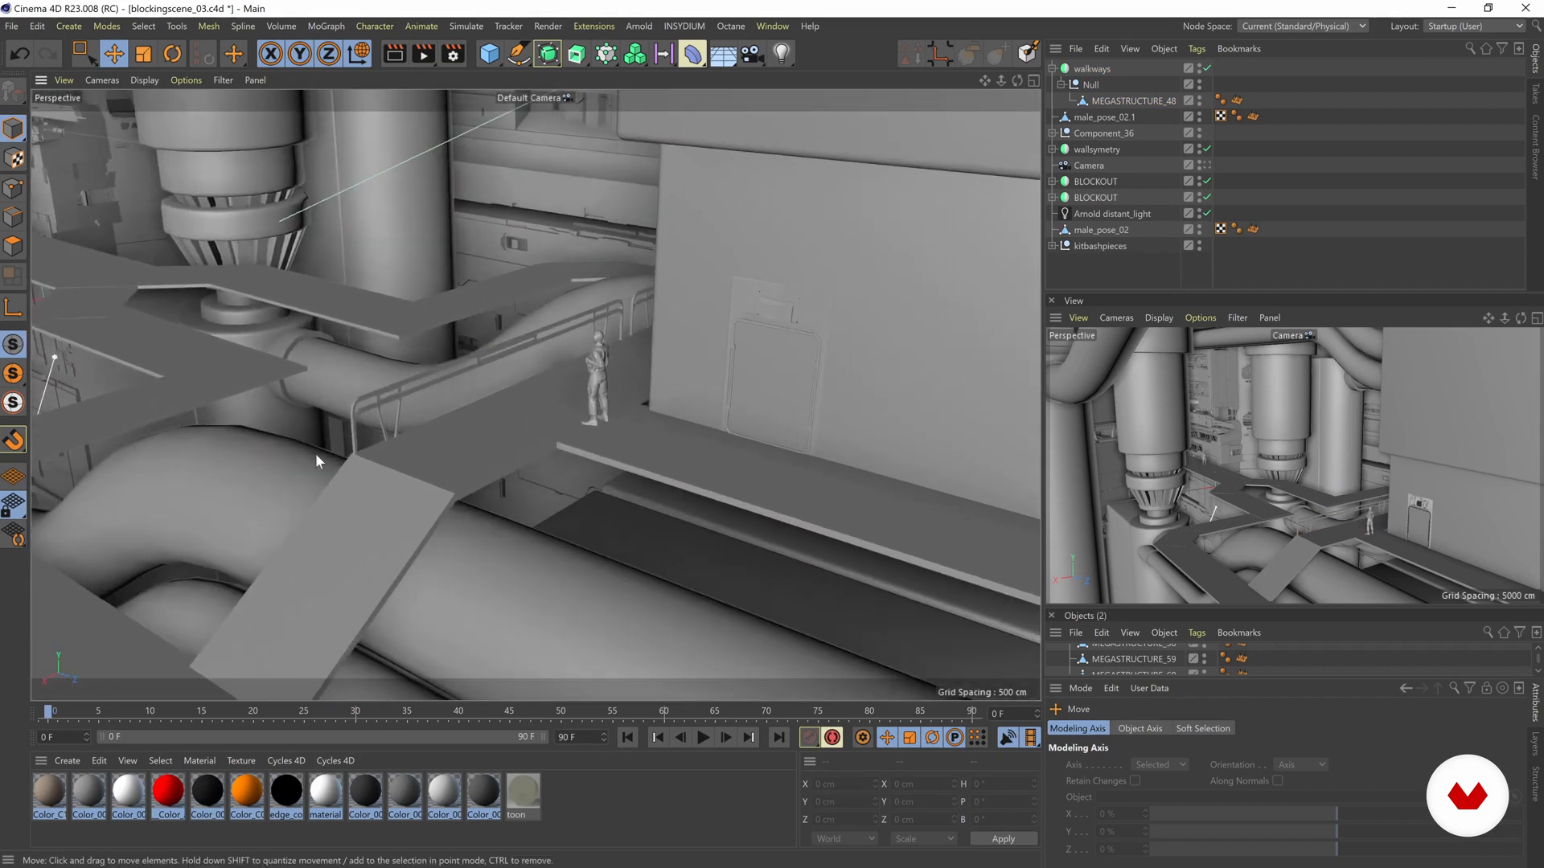
{"action": "left_click_drag", "start_coordinate": [534, 417], "coordinate": [568, 437], "text": "alt"}
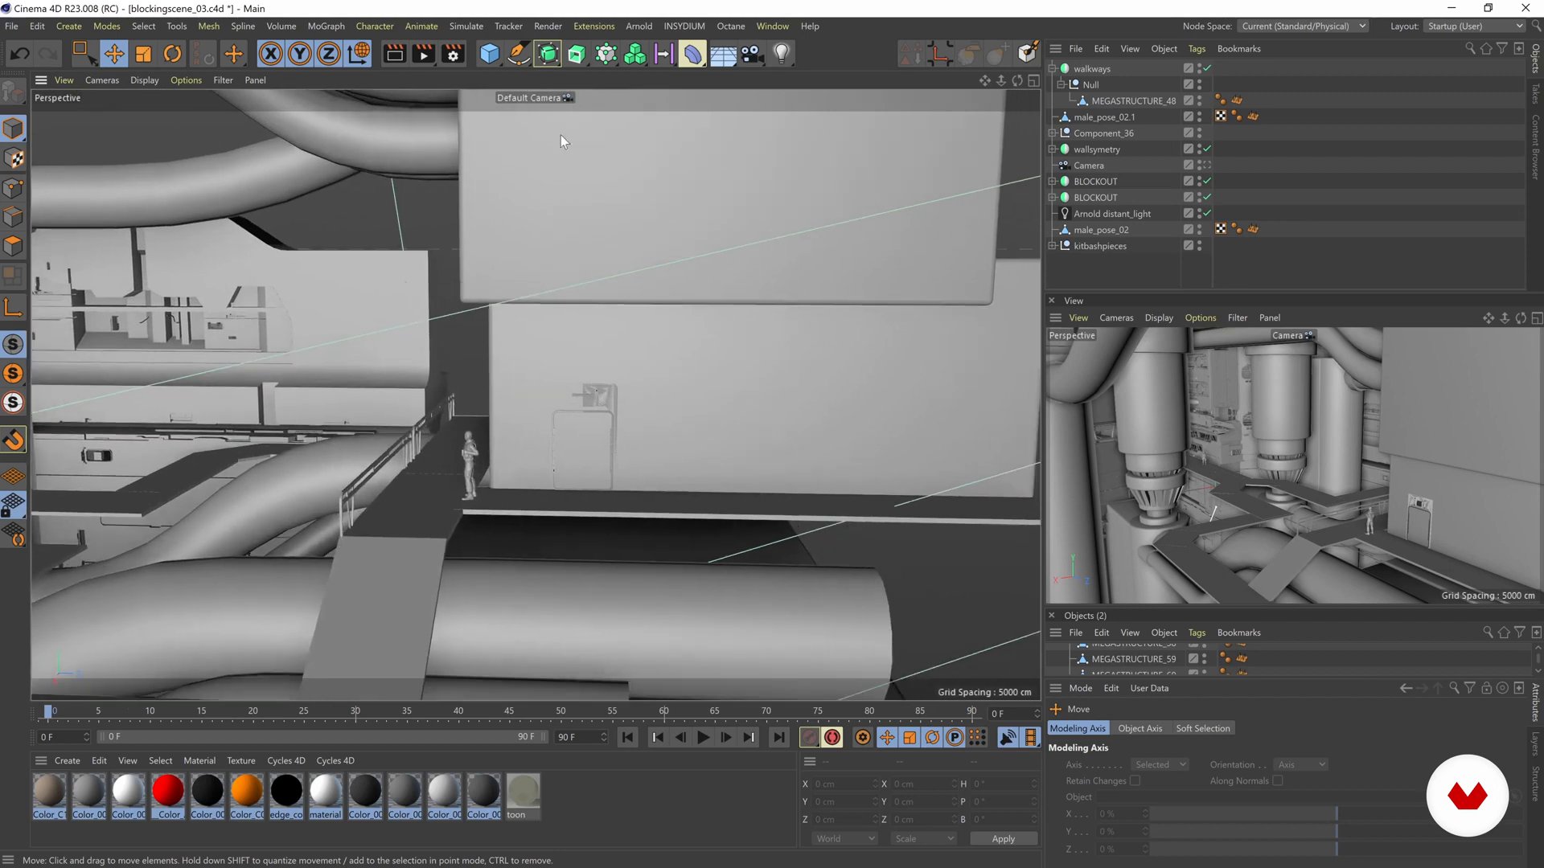
{"action": "left_click_drag", "start_coordinate": [557, 195], "coordinate": [407, 423], "text": "alt"}
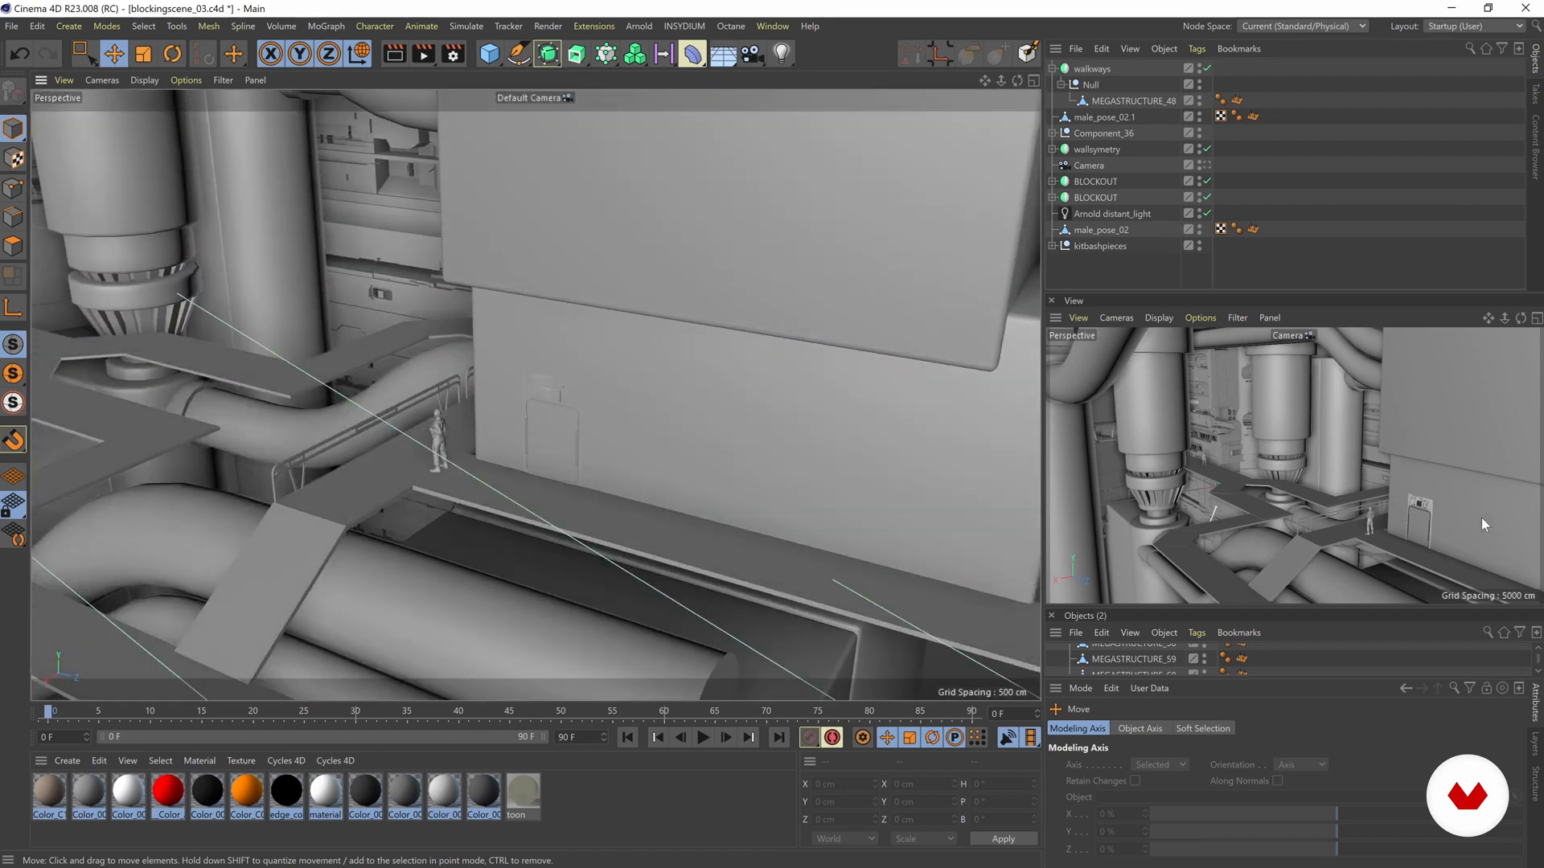
{"action": "right_click_drag", "start_coordinate": [532, 448], "coordinate": [600, 437], "text": "alt"}
{"action": "left_click_drag", "start_coordinate": [601, 436], "coordinate": [523, 443], "text": "alt"}
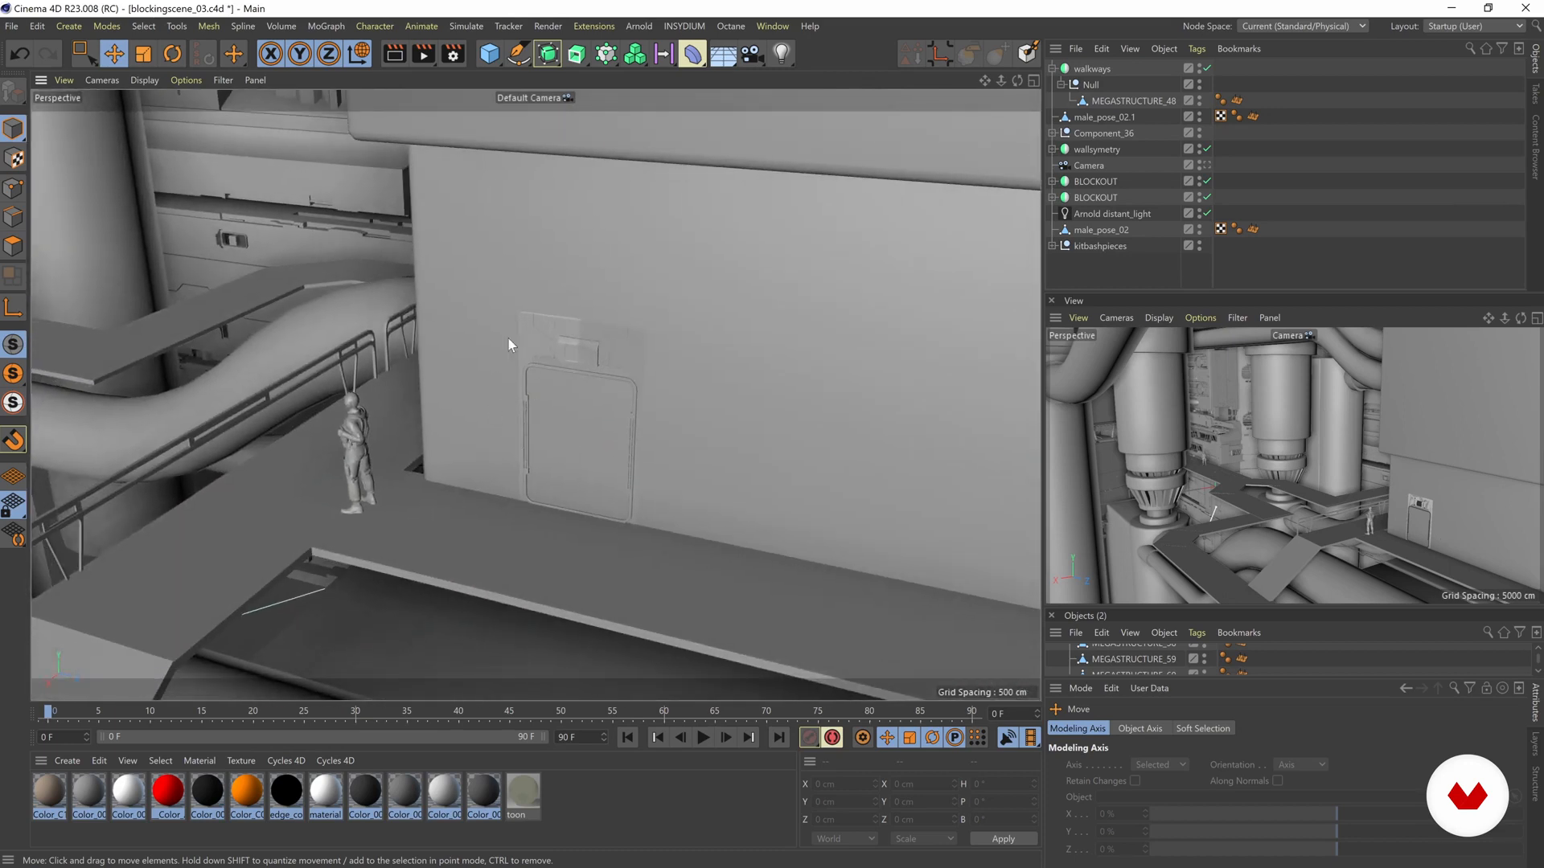